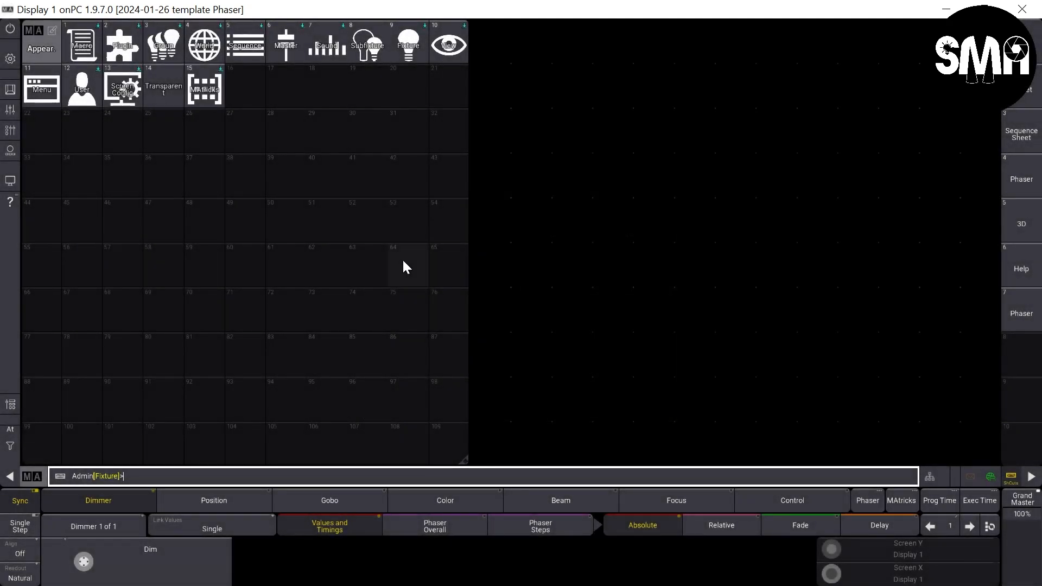
- Narrow the Appearances pool window and add Images and Scribbles pool windows in the free space beside it
left_click_drag(467, 459, 430, 459)
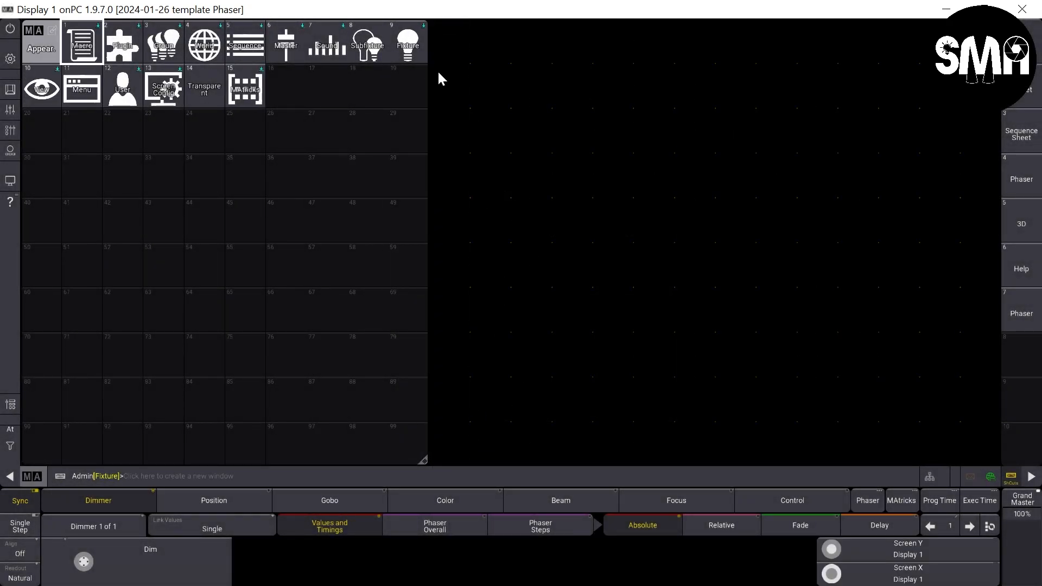
left_click_drag(475, 35, 635, 455)
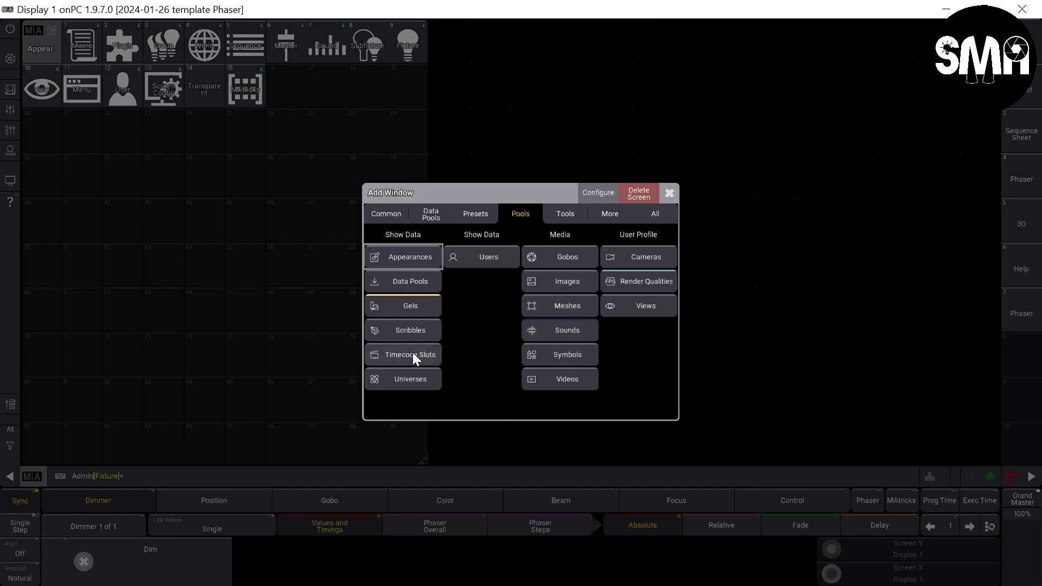
left_click(565, 287)
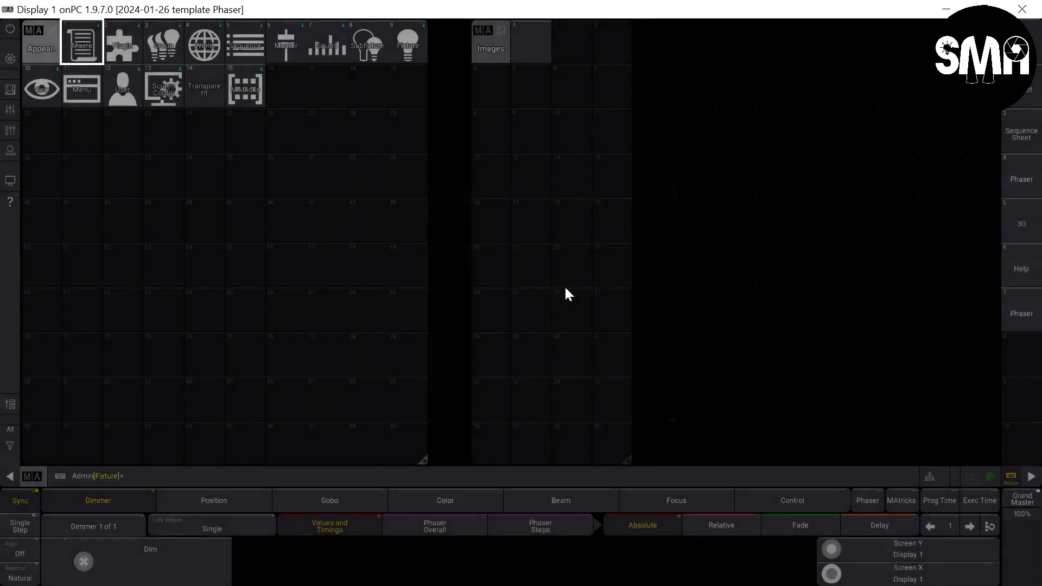
left_click_drag(628, 460, 676, 462)
left_click_drag(737, 41, 871, 459)
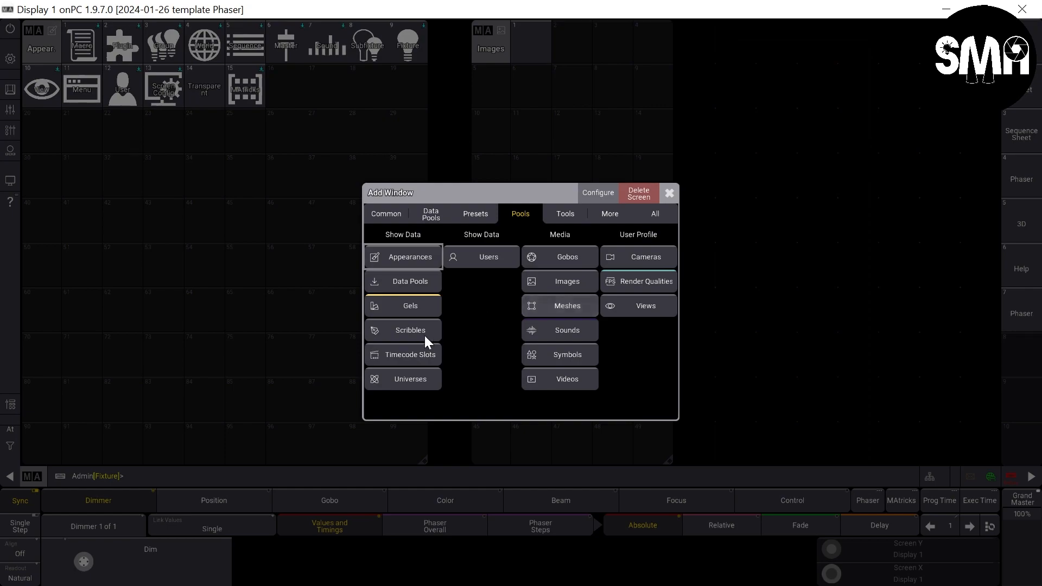
left_click(395, 332)
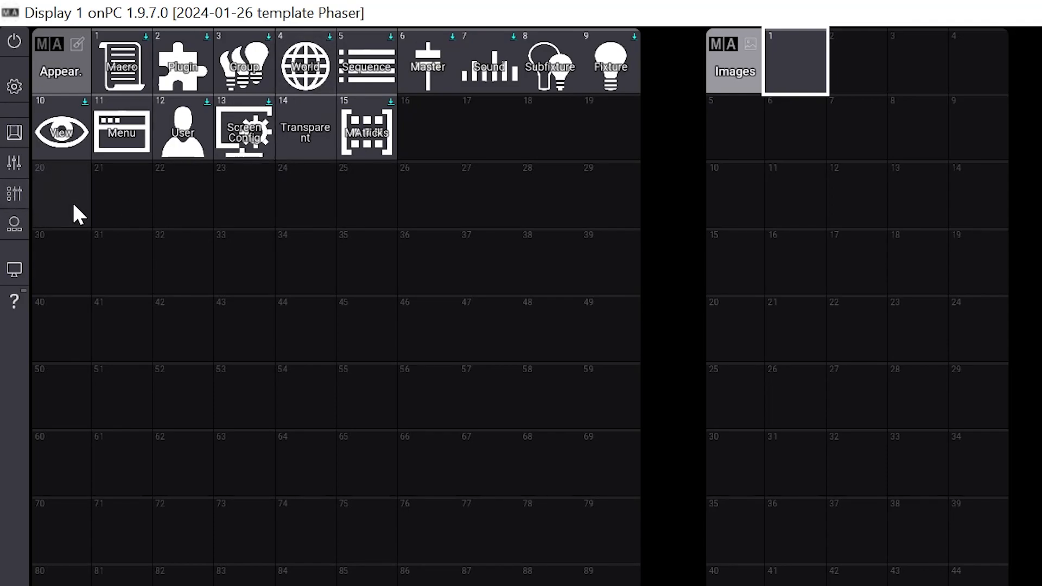
- Create a new appearance in slot 20 of the Appearances pool and name it Red
left_click(73, 209)
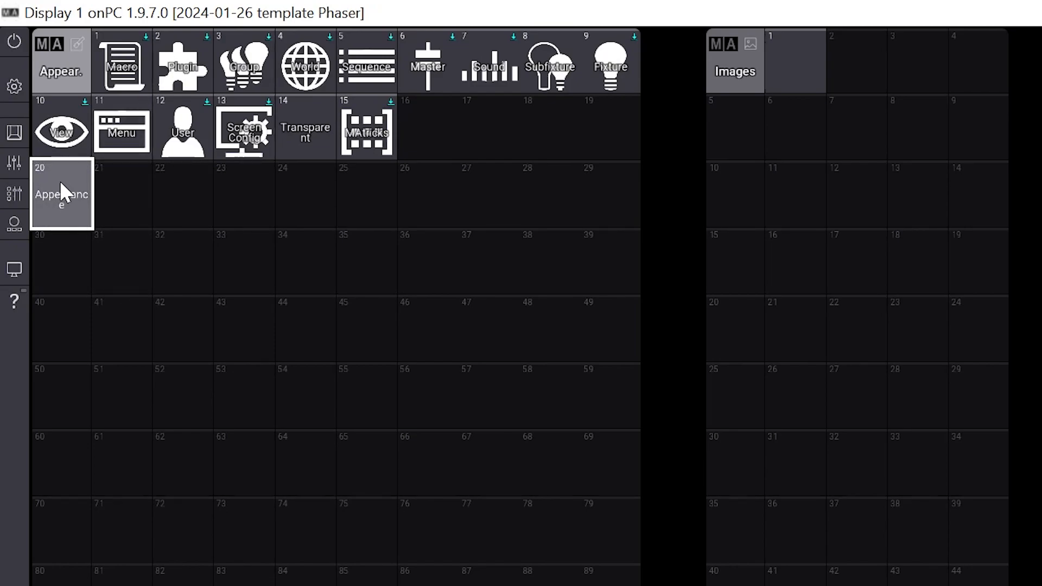
left_click_drag(62, 183, 93, 351)
left_click(21, 188)
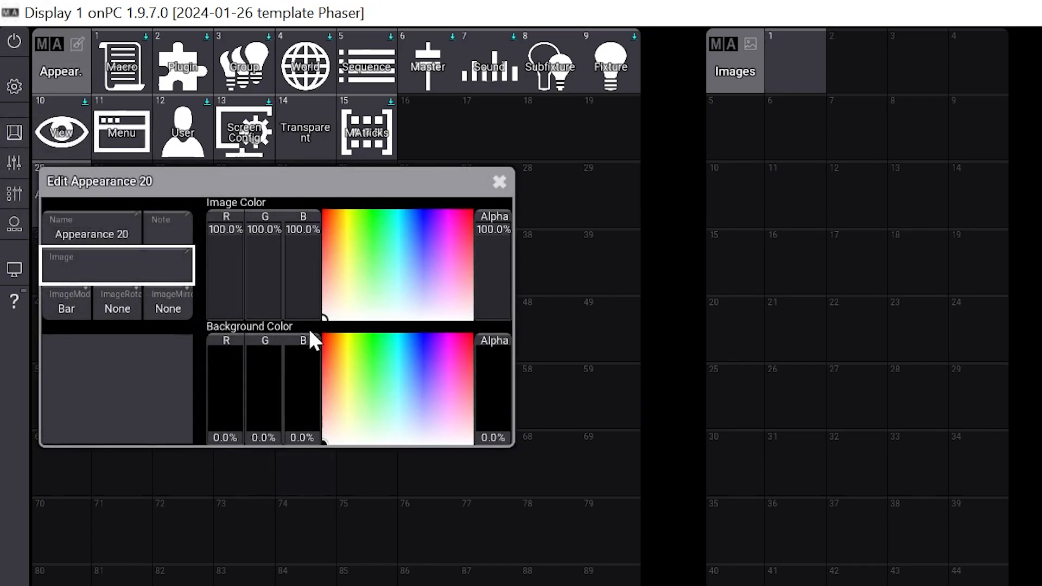
left_click(100, 231)
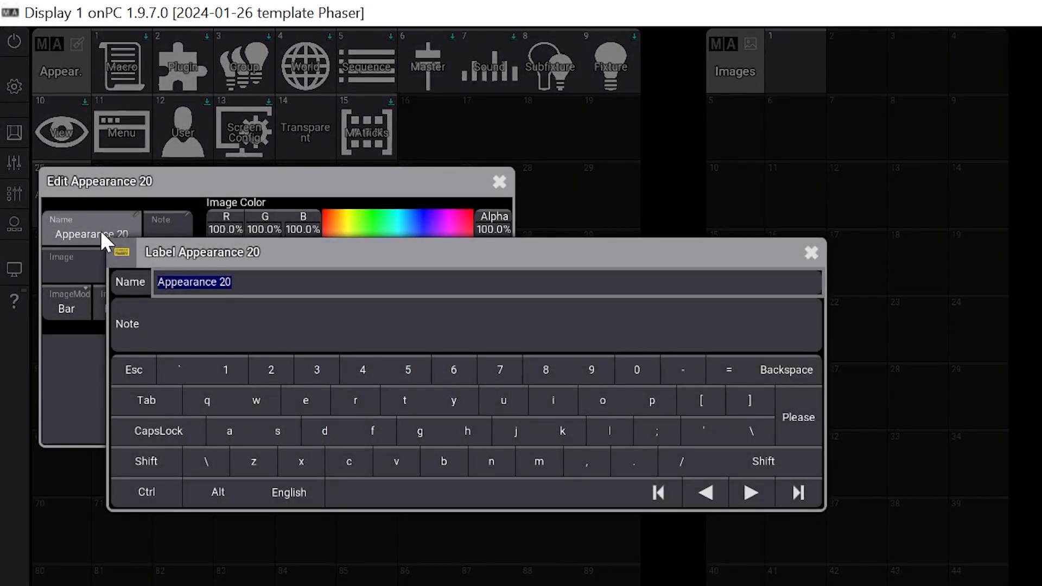
type("Red")
key("Return")
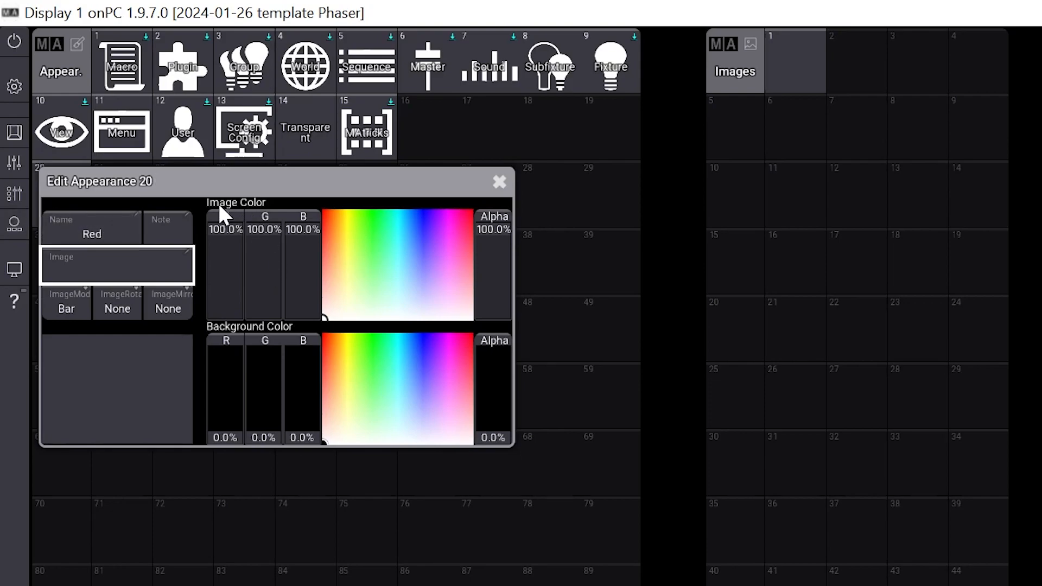
- Set green and blue to 0% in the Red appearance's image color and close its editor
left_click_drag(269, 234, 282, 381)
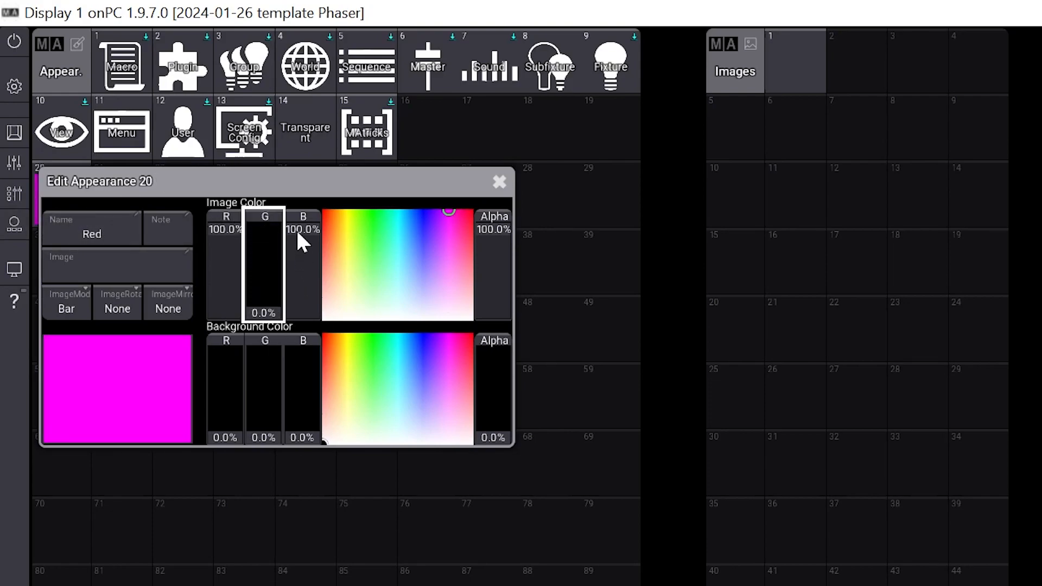
left_click_drag(297, 234, 309, 460)
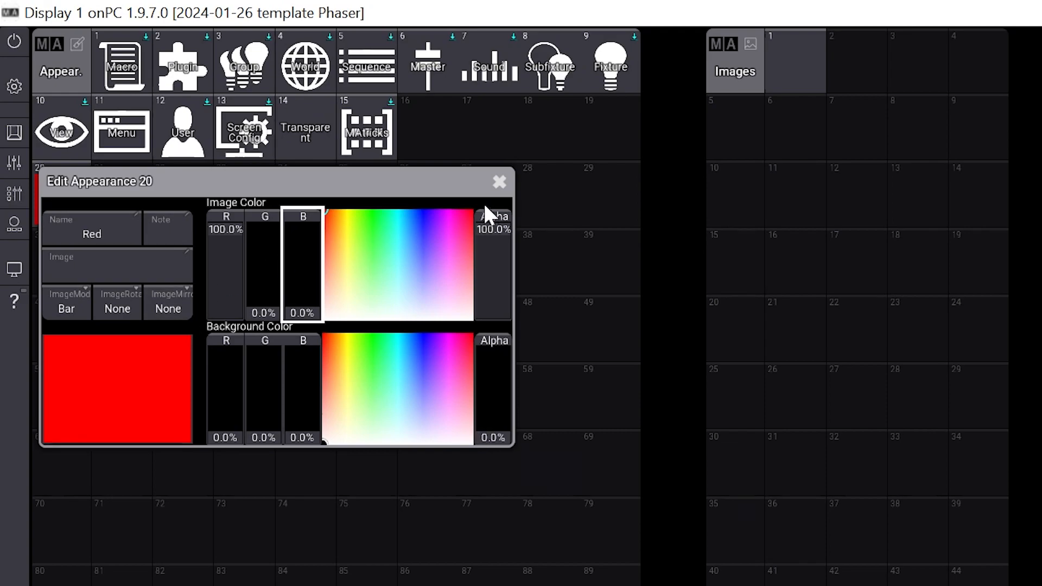
left_click(499, 182)
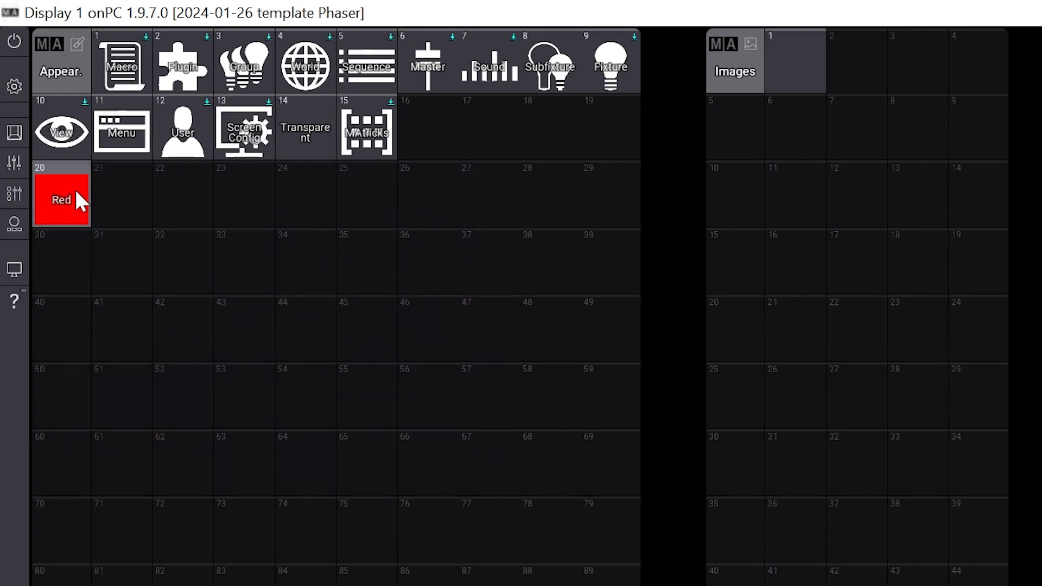
- Copy the Red appearance into slots 21 and 22 of the Appearances pool
left_click(57, 190)
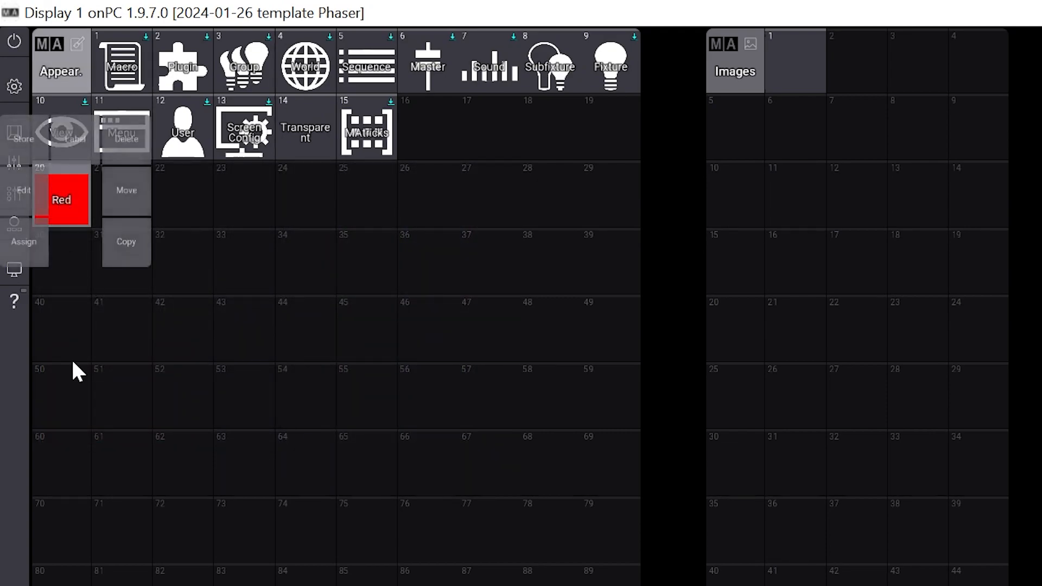
left_click(108, 250)
left_click(126, 188)
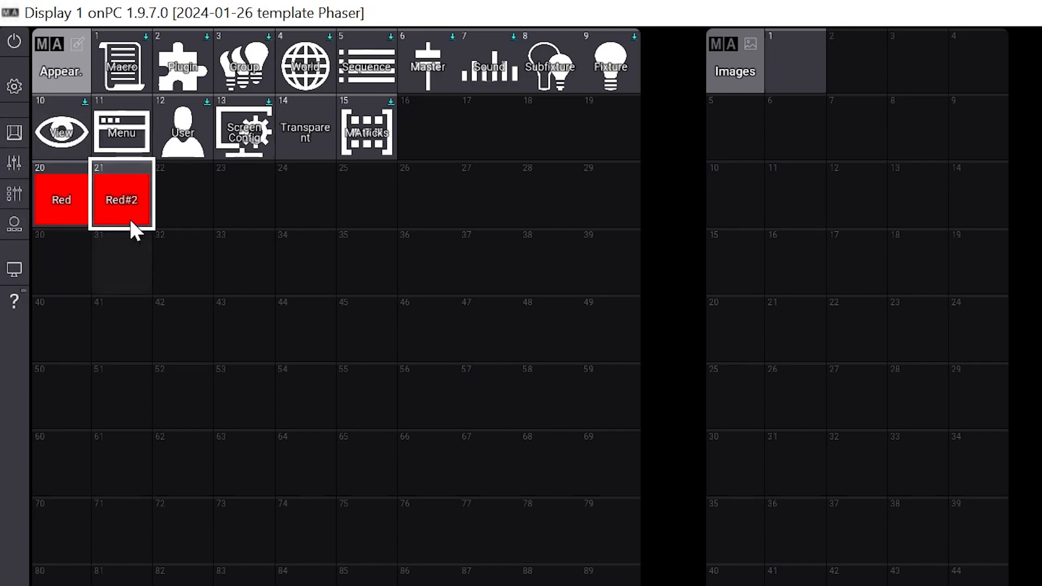
left_click_drag(113, 181, 171, 285)
left_click(190, 187)
- Label the appearance in slot 21 Green and the one in slot 22 Blue
left_click_drag(121, 200, 121, 142)
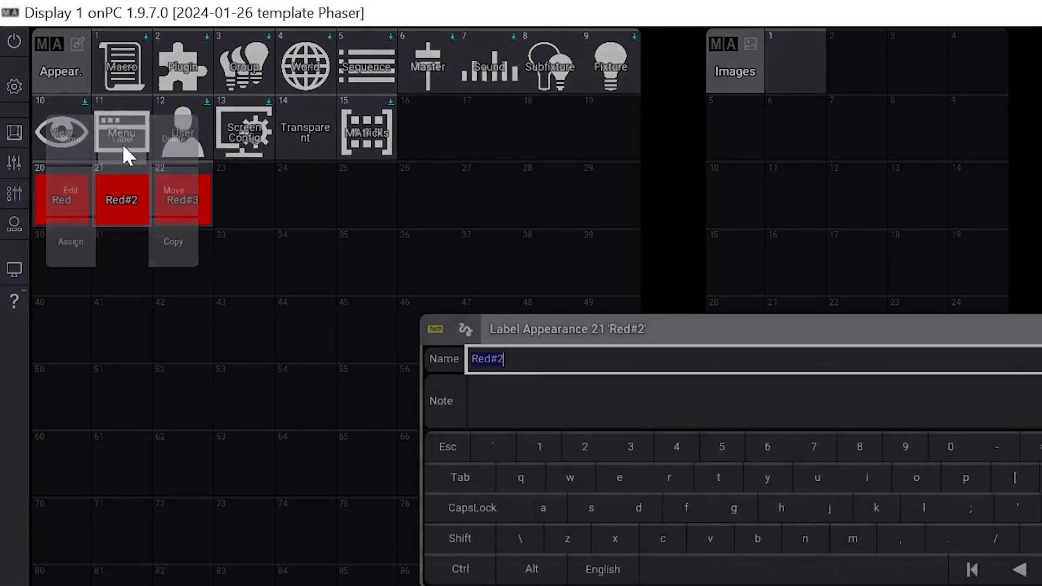
type("Green")
key("Return")
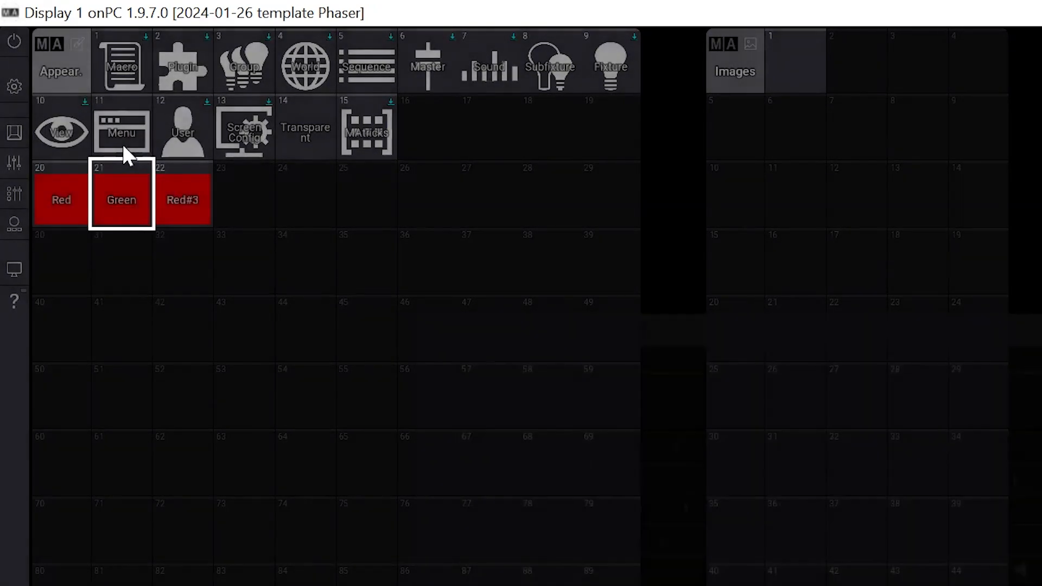
left_click_drag(210, 206, 170, 137)
type("B")
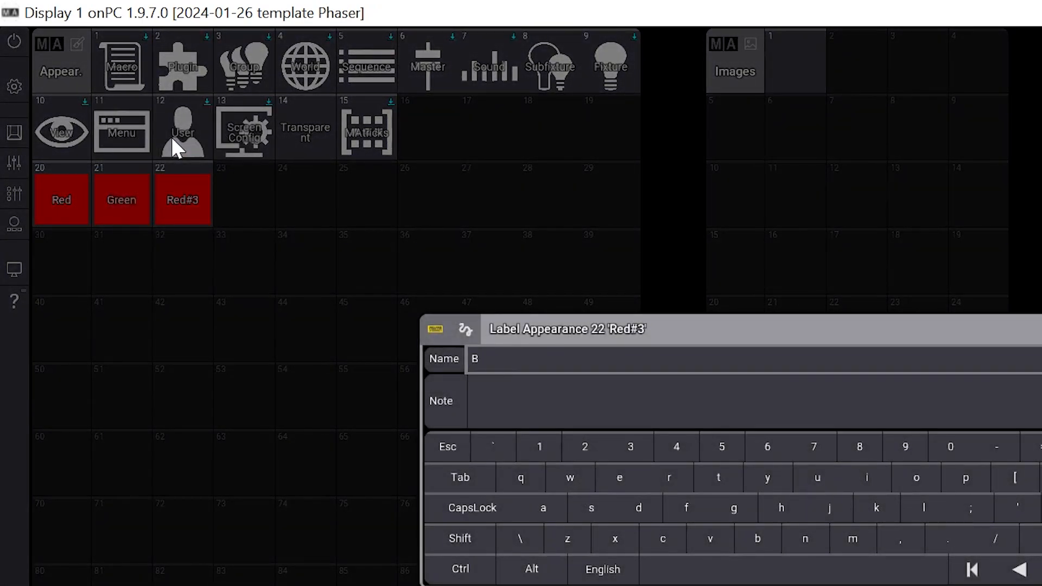
type("lue")
key("Return")
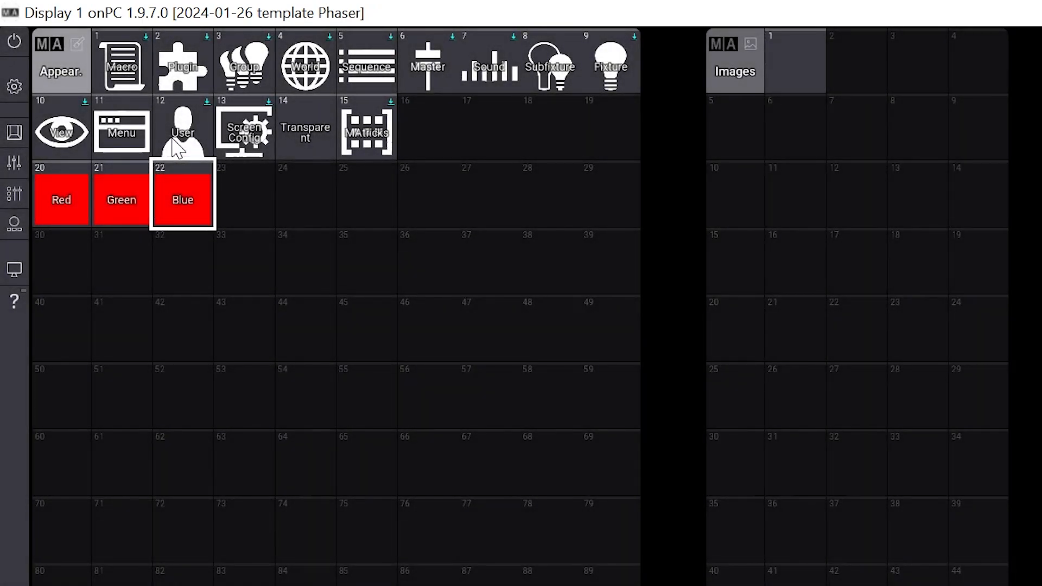
- Change the Green appearance's image color to pure green and close its editor
left_click_drag(112, 173, 66, 195)
left_click_drag(300, 255, 317, 139)
left_click(557, 185)
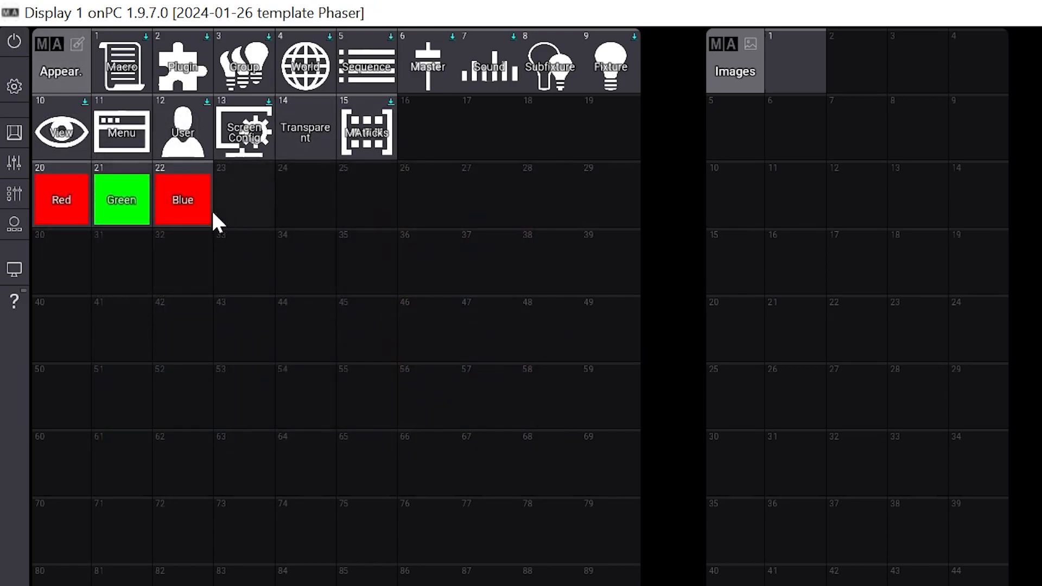
- Change the Blue appearance's image color to pure blue, with red at 0%, and close its editor
left_click_drag(178, 185, 132, 191)
left_click_drag(350, 249, 348, 326)
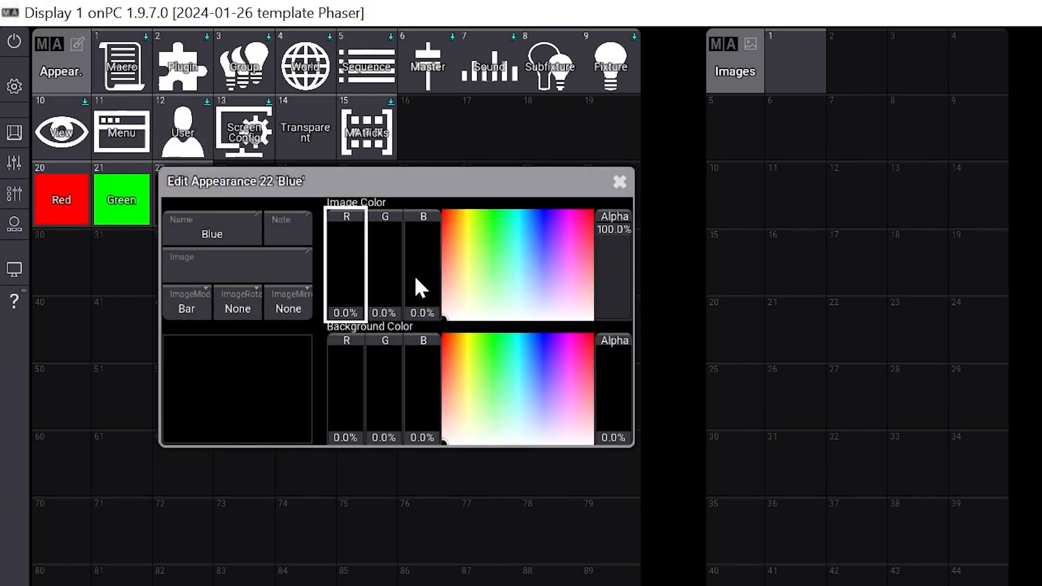
left_click_drag(414, 274, 493, 135)
left_click(619, 182)
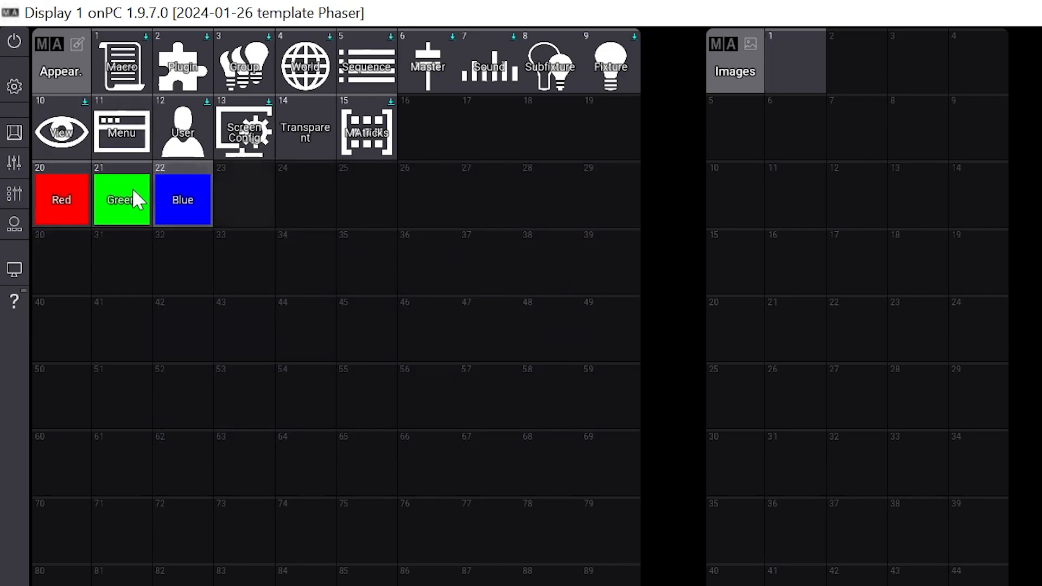
- Create a new appearance in slot 40 of the Appearances pool and name it Red Off
left_click(65, 311)
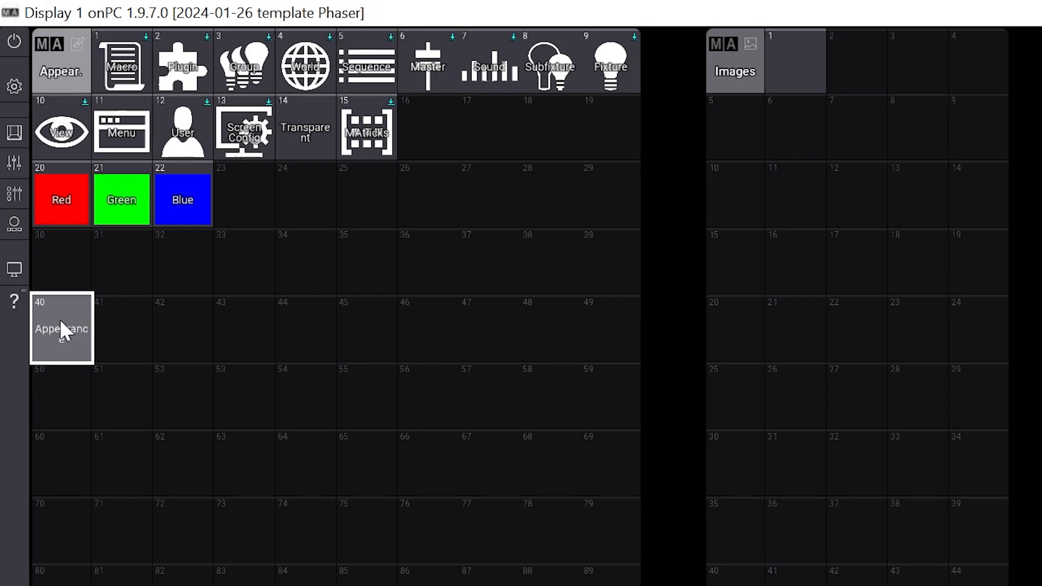
left_click_drag(56, 312, 68, 328)
left_click(24, 323)
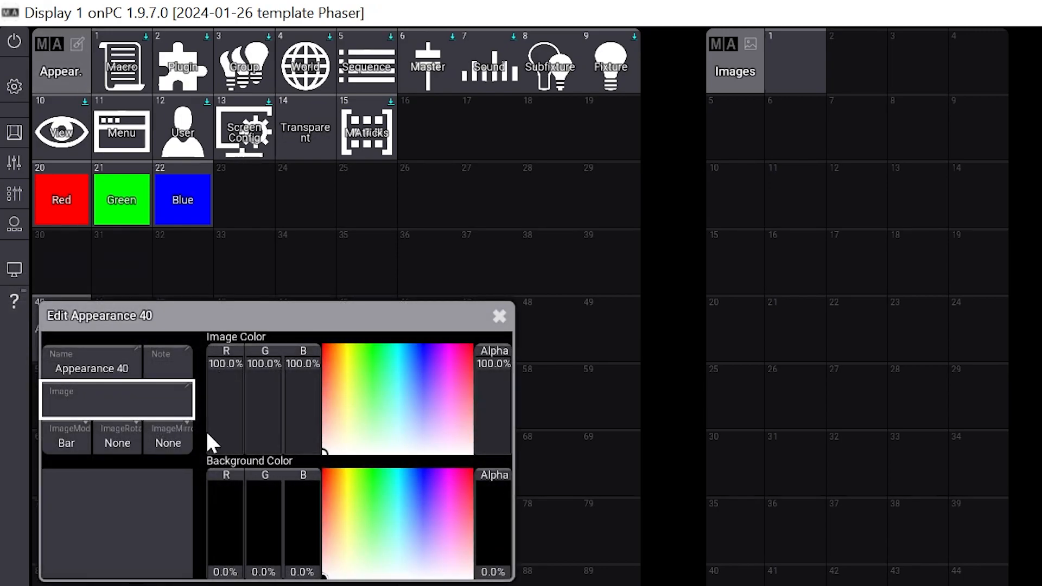
left_click(101, 369)
type("R")
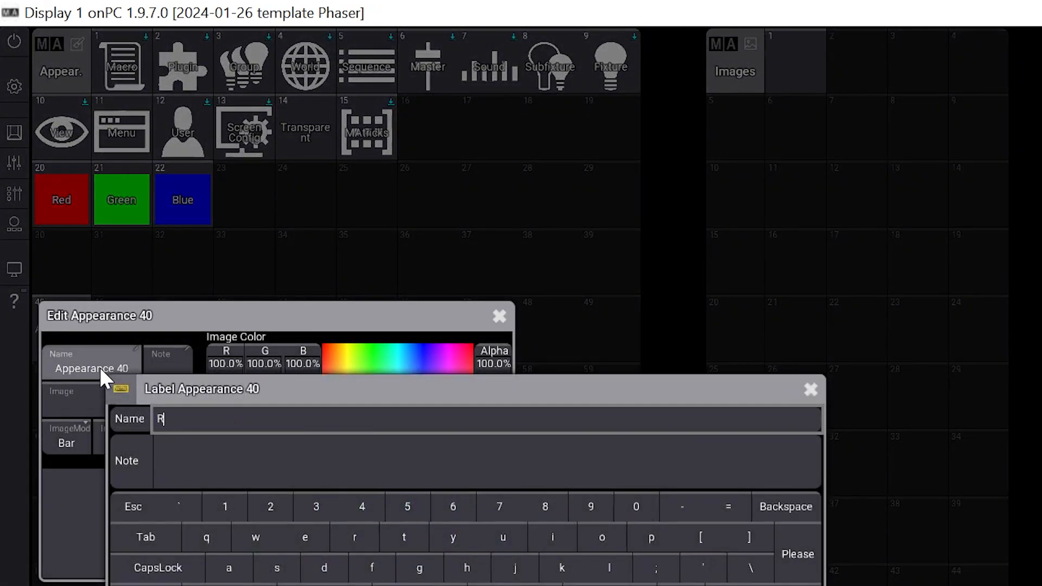
type("ed Off")
key("Return")
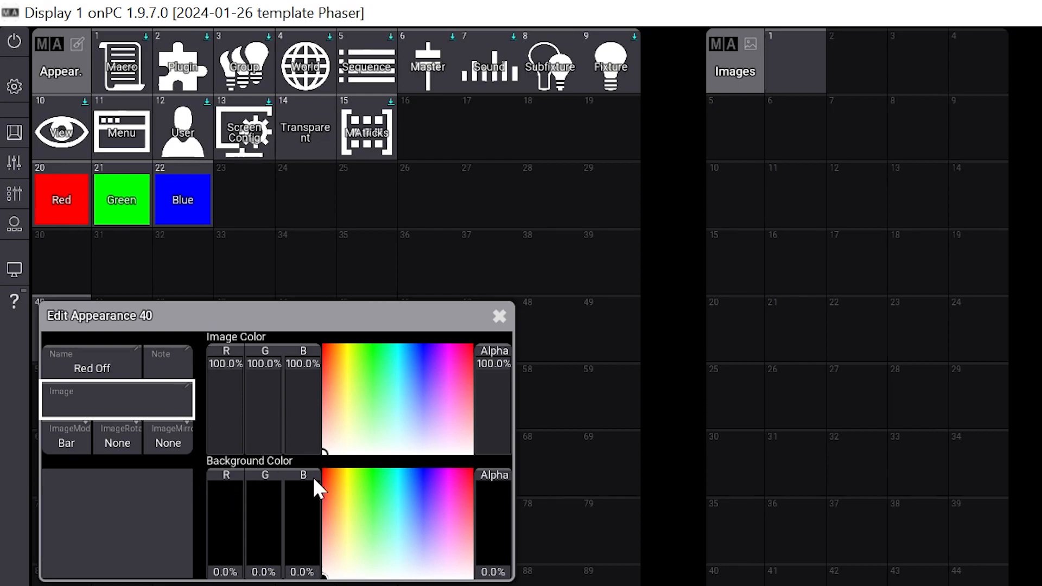
- Set red, green and blue to 0% in the Red Off appearance's image color
left_click_drag(225, 363, 247, 497)
left_click_drag(269, 377, 273, 488)
left_click_drag(302, 392, 315, 494)
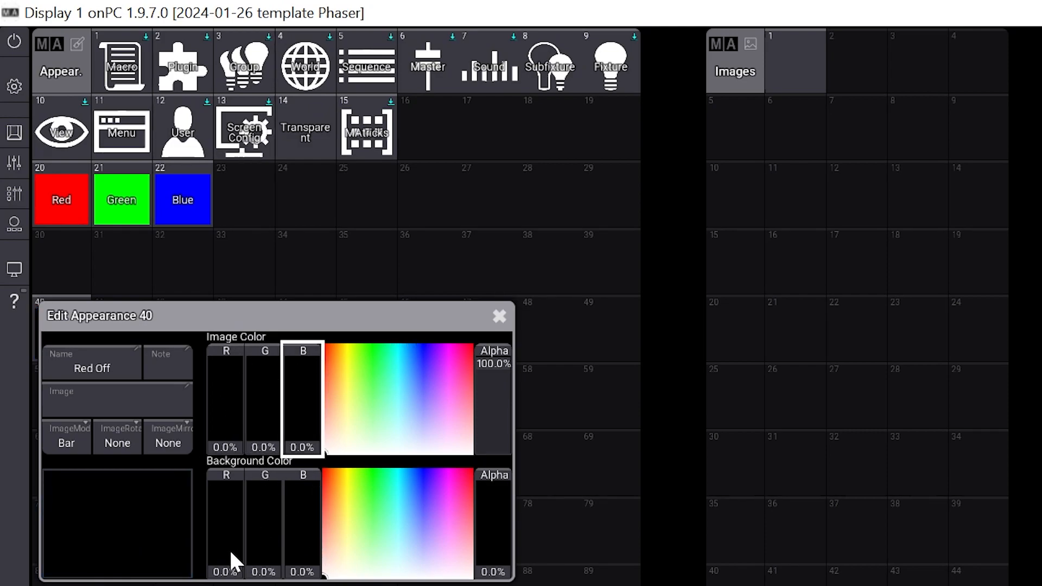
- Set the Red Off appearance's background color to 100% red with 100% alpha and close its editor
left_click_drag(229, 548, 253, 408)
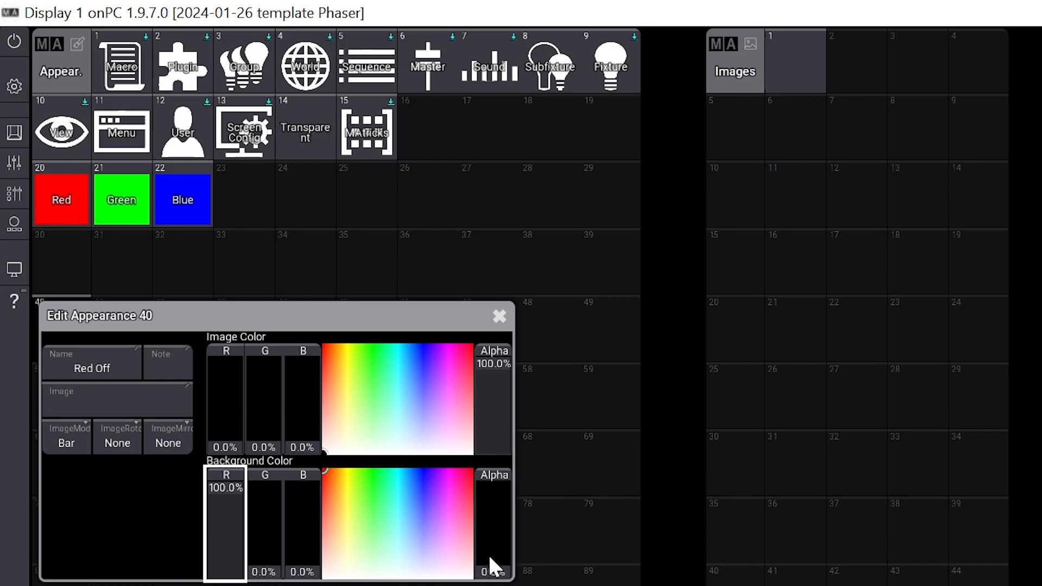
left_click_drag(494, 559, 503, 427)
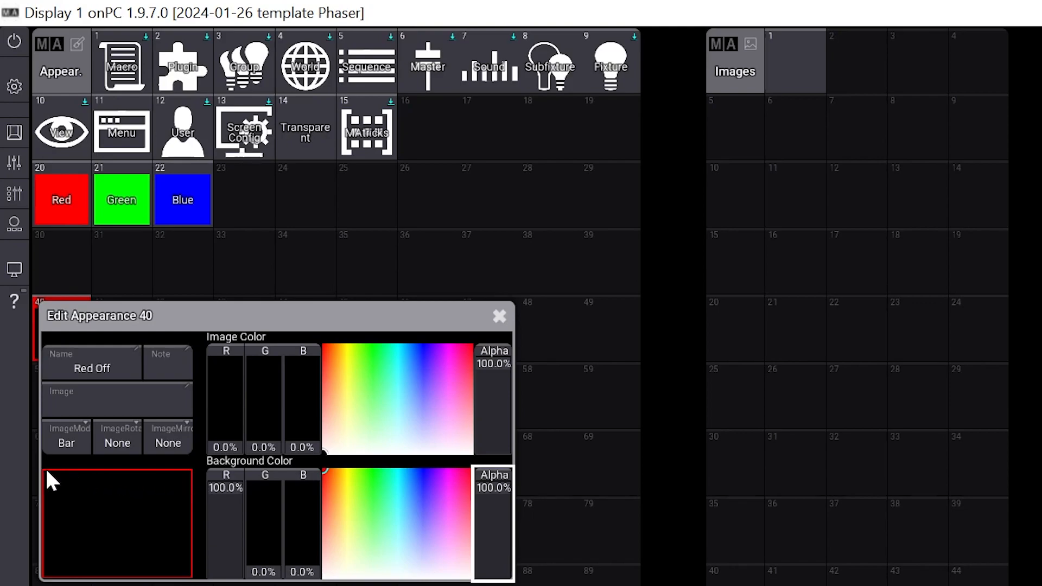
left_click(499, 316)
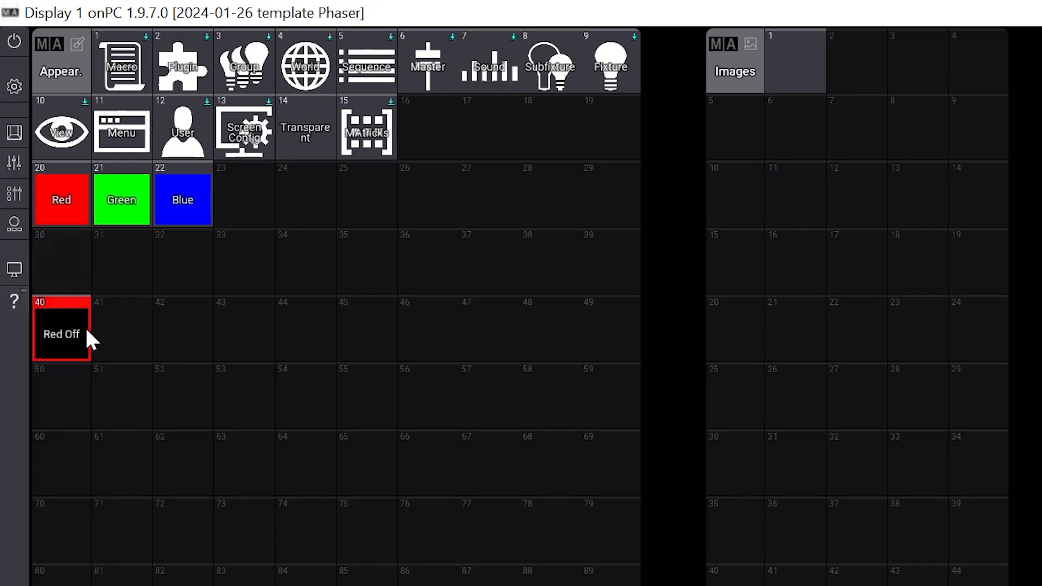
- Copy the Red Off appearance into slots 41 and 42 of the Appearances pool
left_click_drag(66, 354, 112, 518)
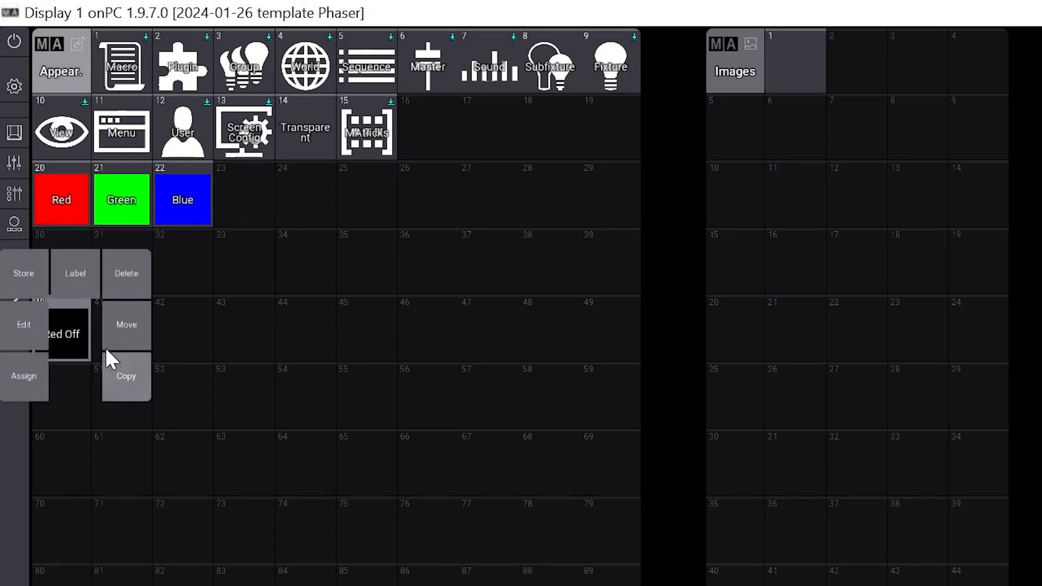
left_click(130, 366)
left_click(134, 337)
left_click_drag(135, 347, 128, 418)
left_click(168, 378)
left_click(179, 339)
- Rename the copied appearances in slots 41 and 42 as Green Off and Blue Off
left_click_drag(102, 335, 141, 280)
left_click(141, 280)
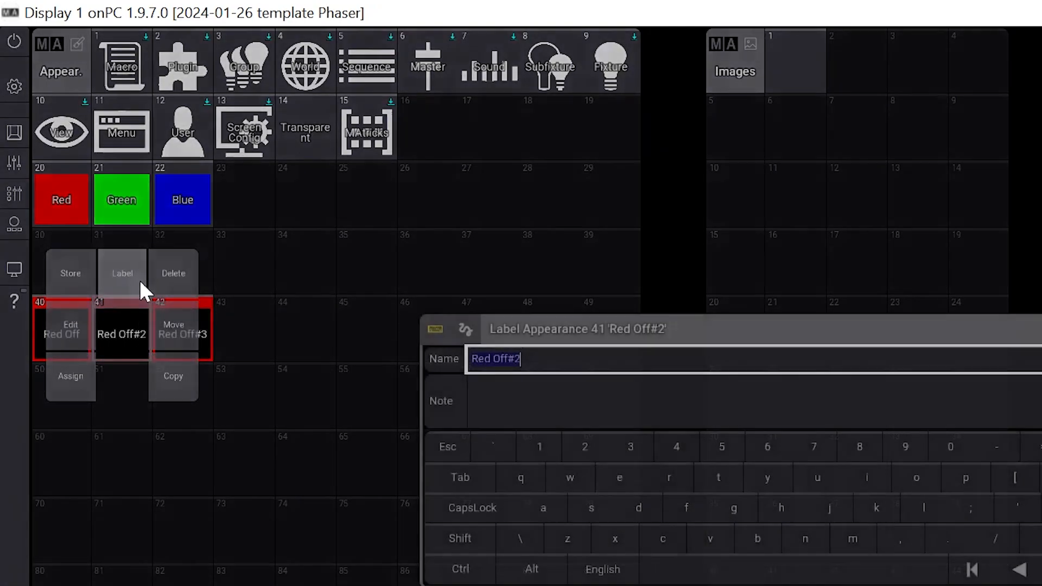
type("Green ")
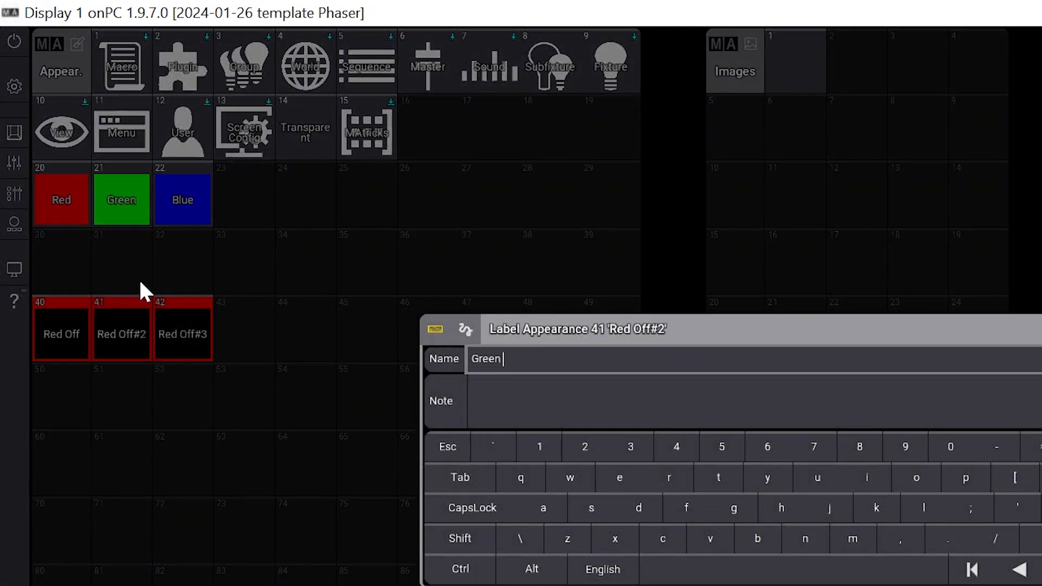
type("Off")
key("Return")
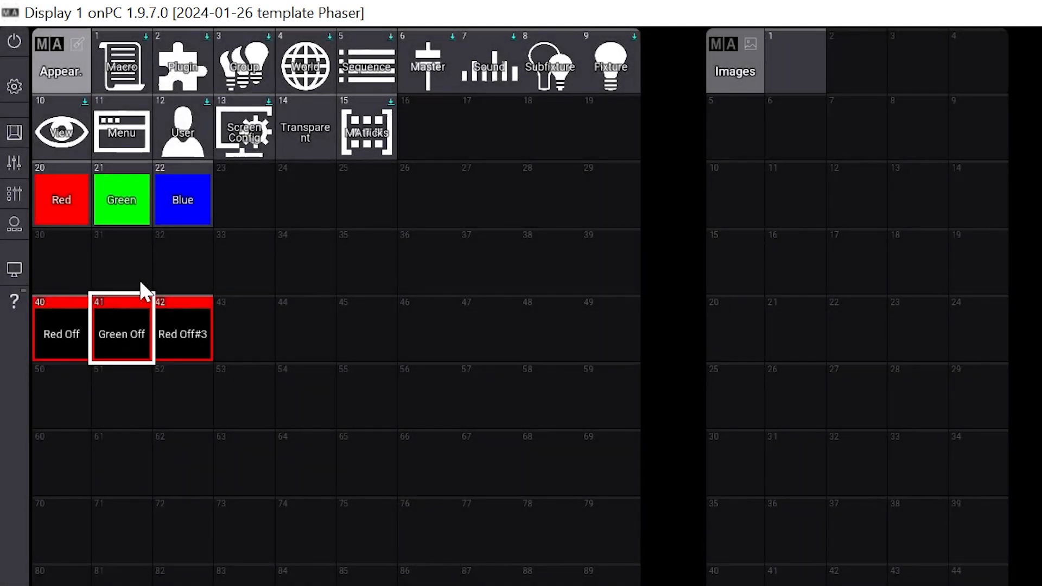
left_click_drag(177, 344, 184, 432)
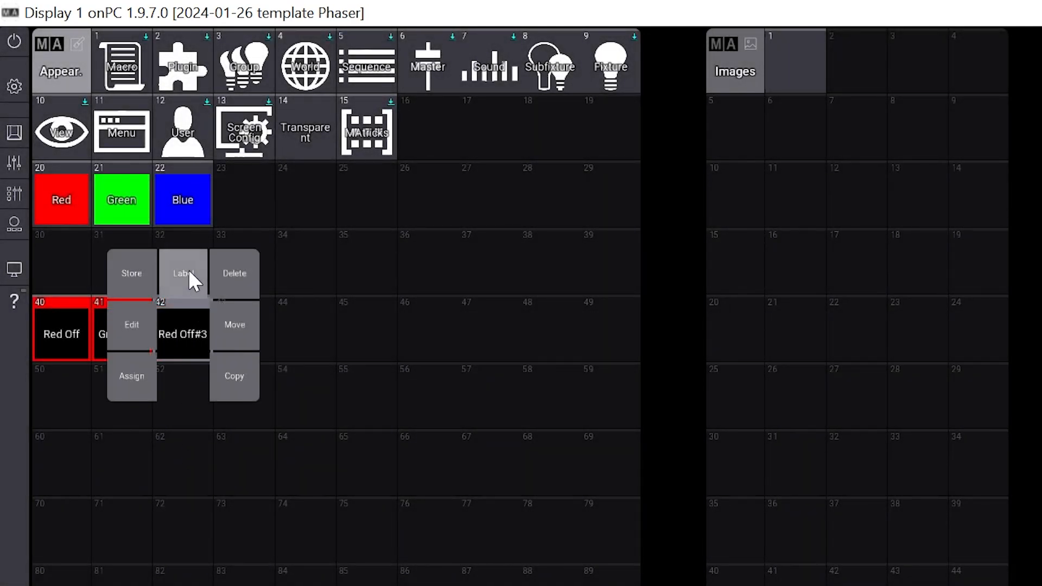
left_click(188, 268)
type("Blue Off")
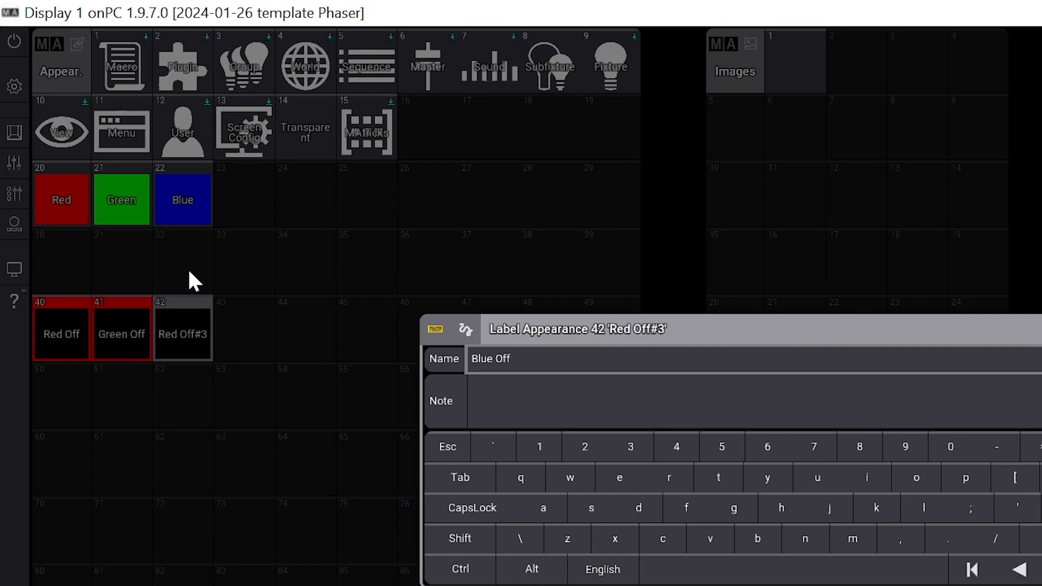
key("Return")
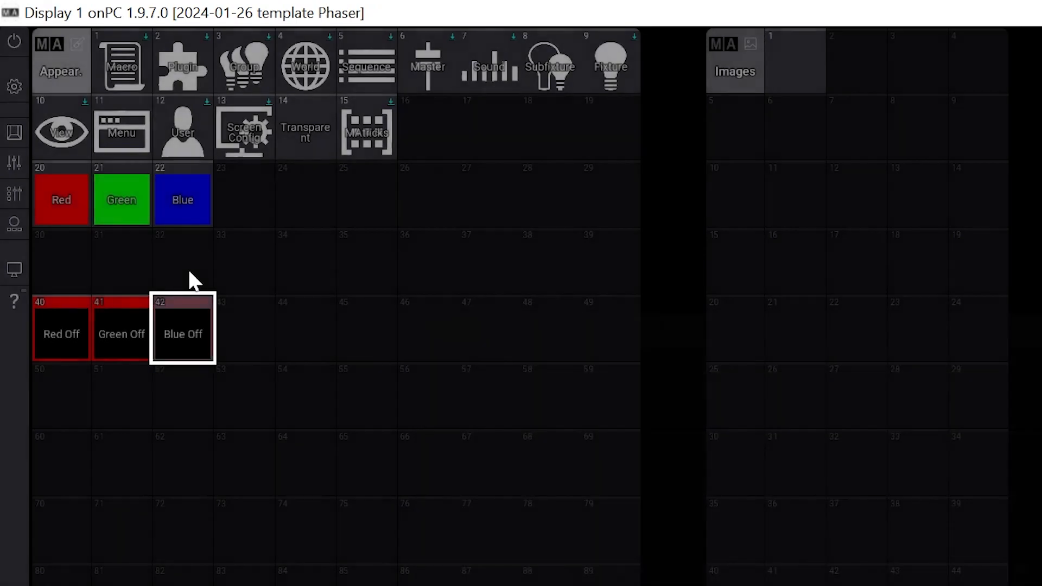
- Set the Green Off appearance's background color to 0% red and 100% green, and close its editor
left_click_drag(123, 327, 61, 330)
left_click_drag(292, 524, 297, 582)
left_click_drag(335, 542, 314, 384)
left_click(557, 316)
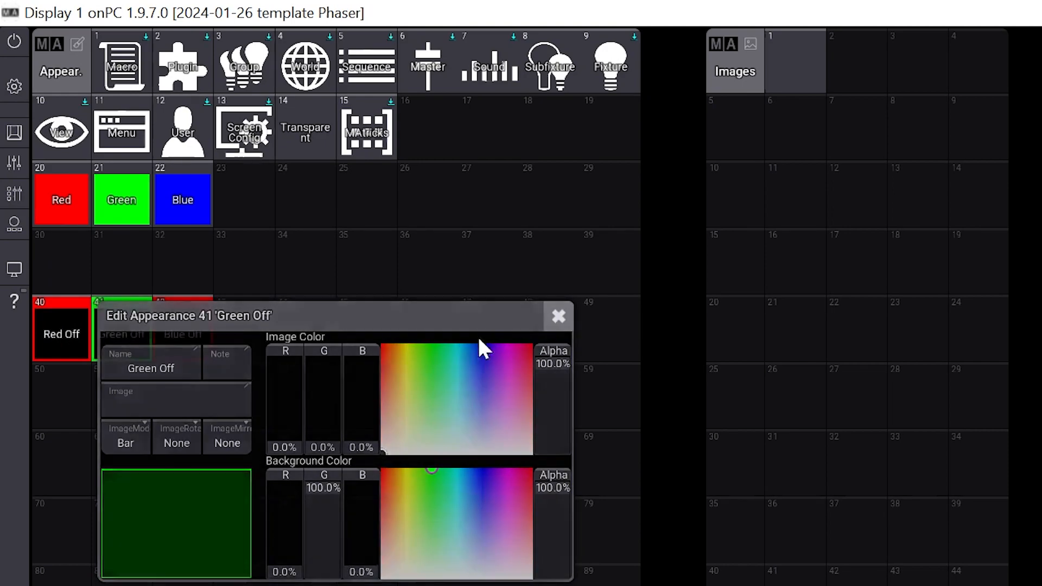
- Set the Blue Off appearance's background color to 0% red and 100% blue, and close its editor
left_click_drag(178, 341, 148, 324)
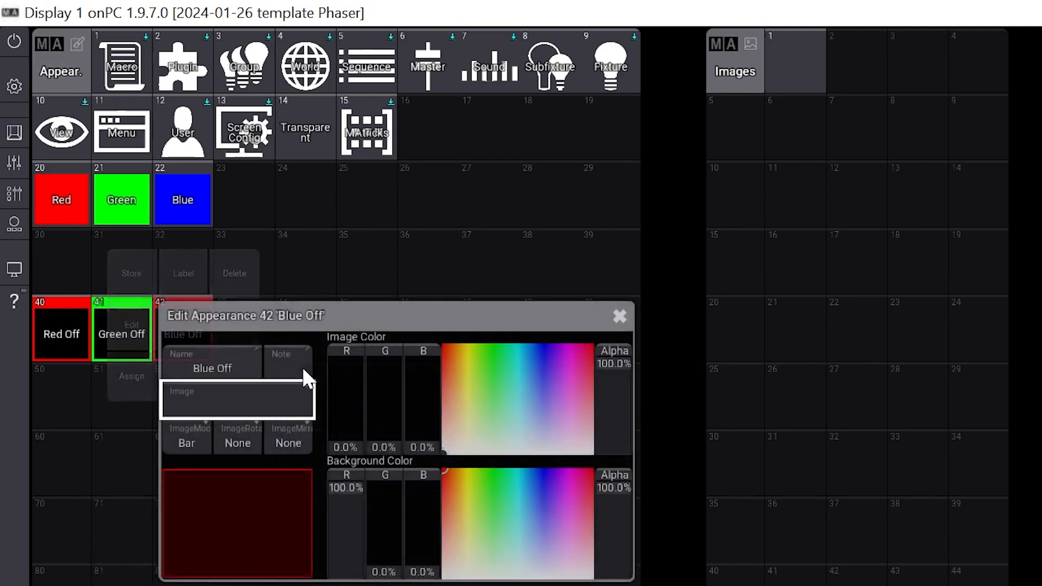
left_click(344, 532)
left_click_drag(412, 556, 455, 325)
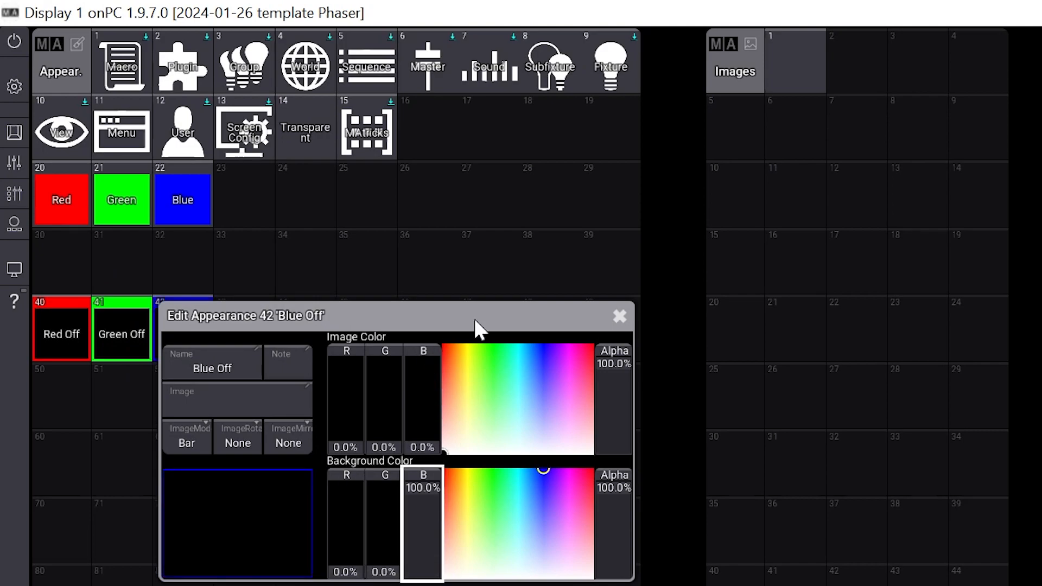
left_click(618, 317)
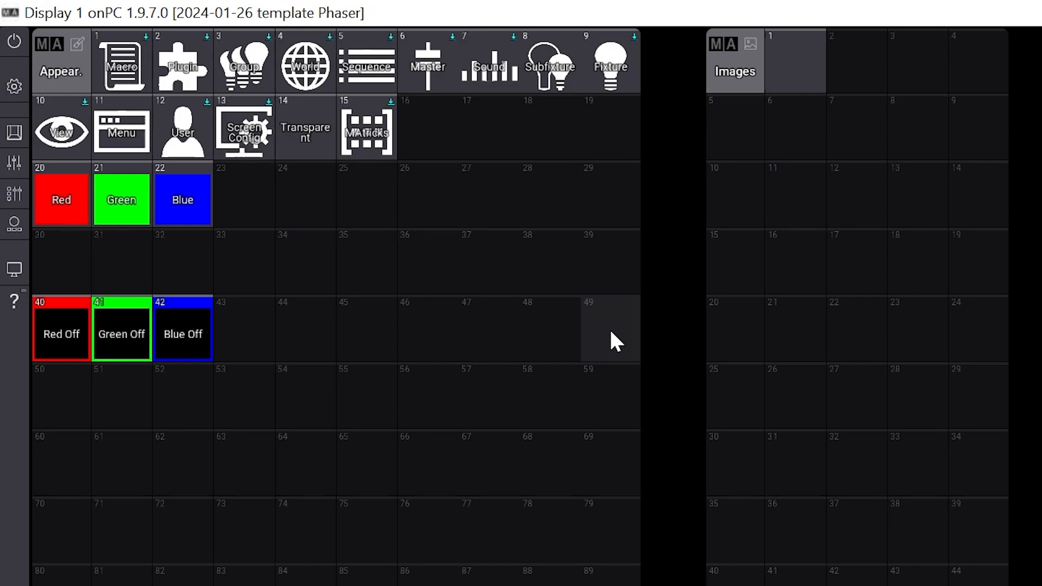
- Create a new appearance in slot 60 of the Appearances pool and name it Cue Color
left_click(56, 464)
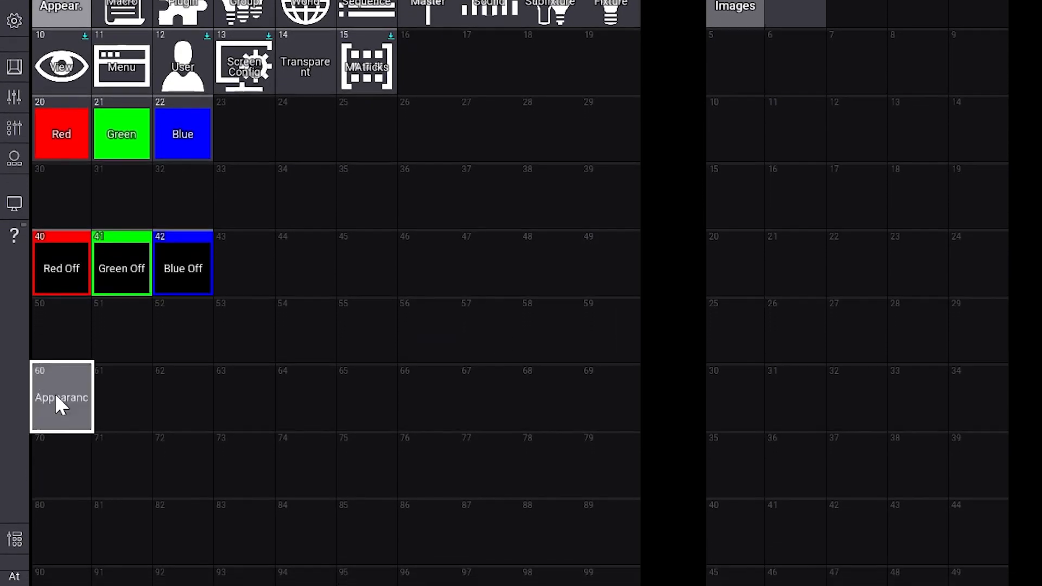
left_click_drag(73, 365, 14, 375)
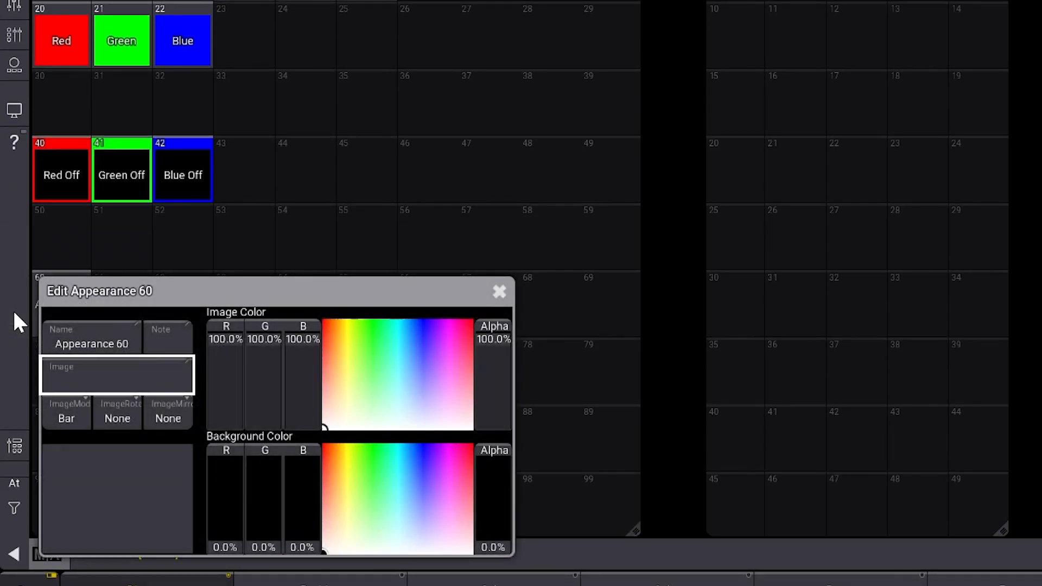
key("Escape")
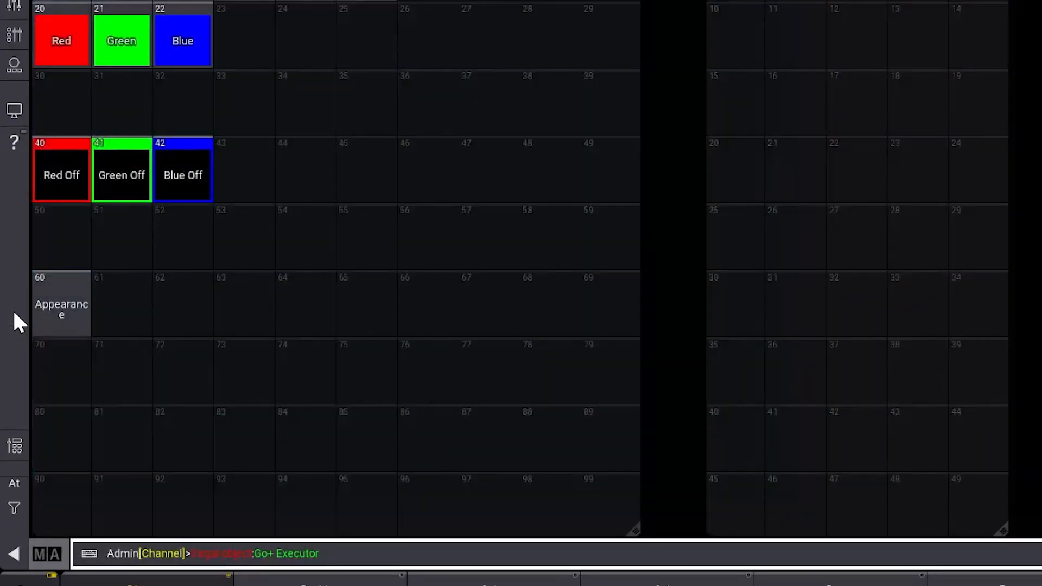
left_click_drag(69, 328, 69, 237)
type("Cue Color")
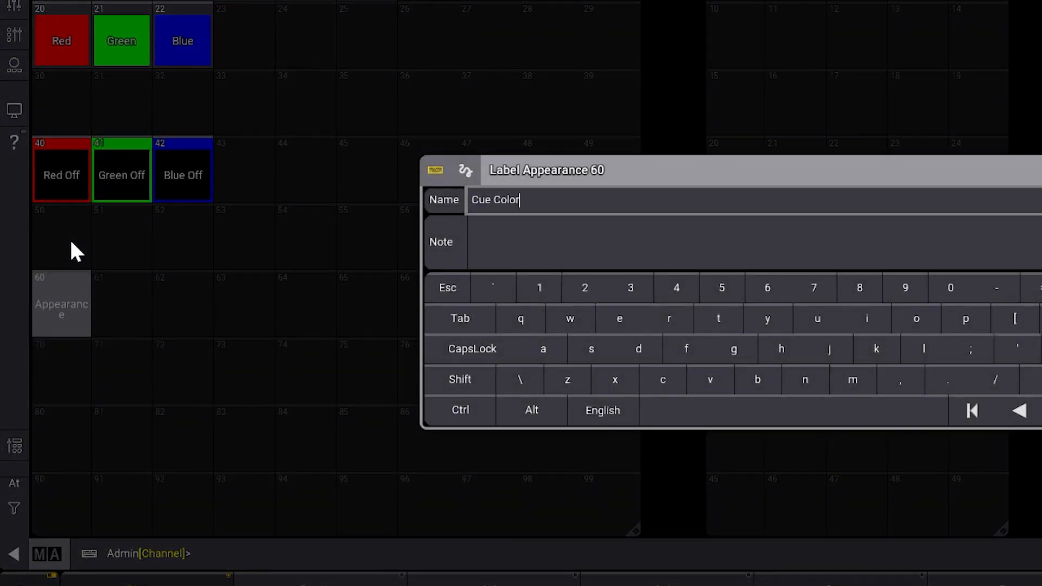
key("Return")
- Set the Cue Color appearance's background color to 50% red and 100% blue
left_click_drag(58, 315, 21, 295)
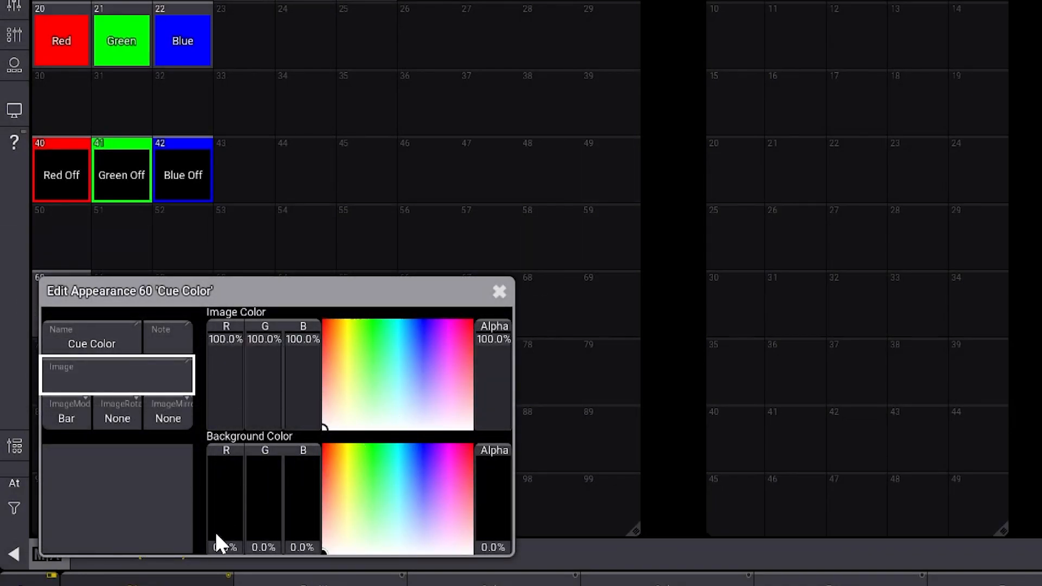
left_click(225, 547)
left_click(66, 416)
left_click(24, 508)
left_click(150, 537)
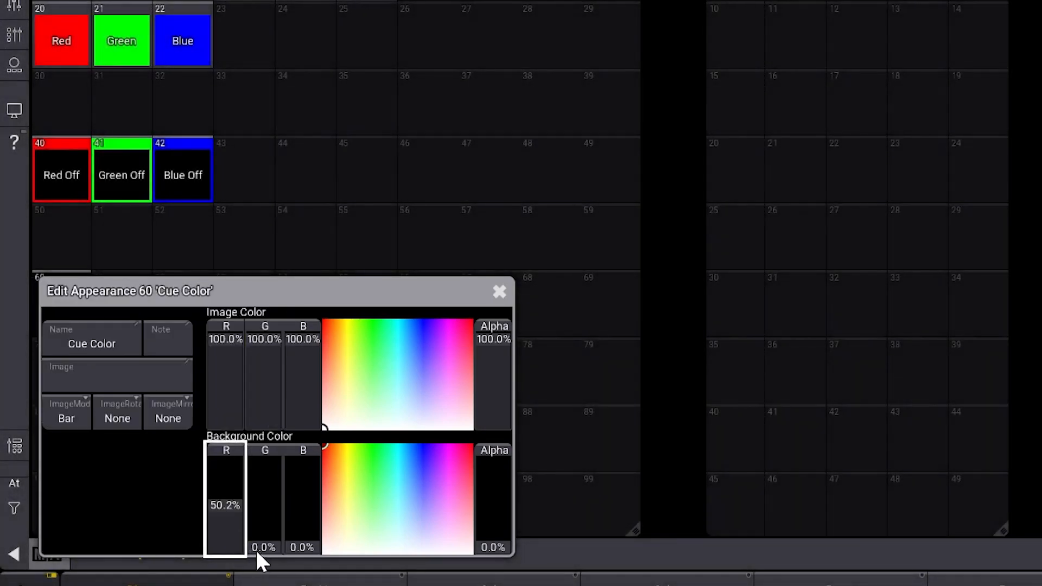
left_click(296, 547)
left_click(25, 448)
left_click(22, 495)
left_click(22, 494)
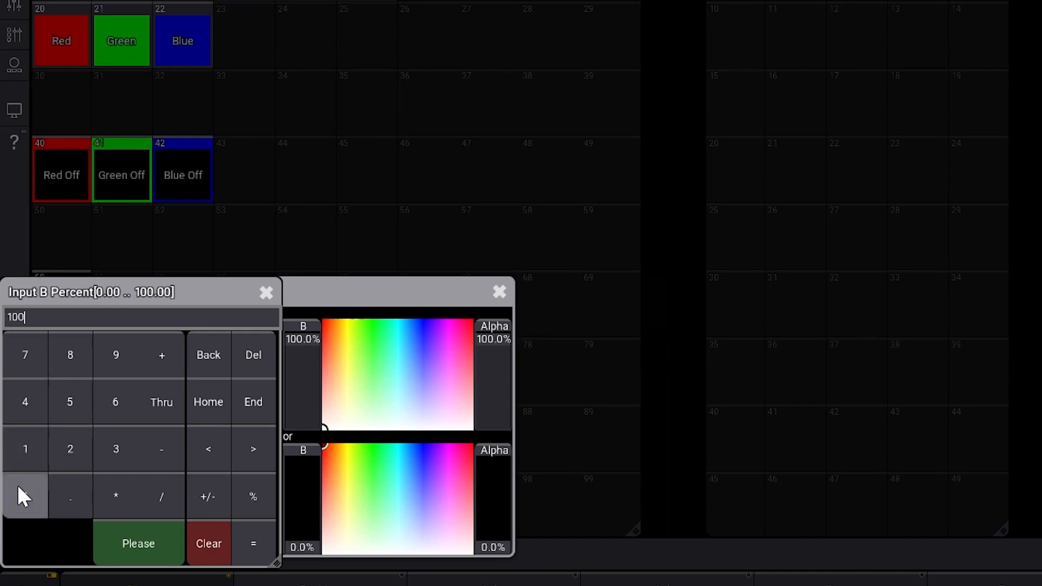
left_click(158, 539)
- Set the Cue Color appearance's background alpha to 50% and close its editor
left_click(484, 540)
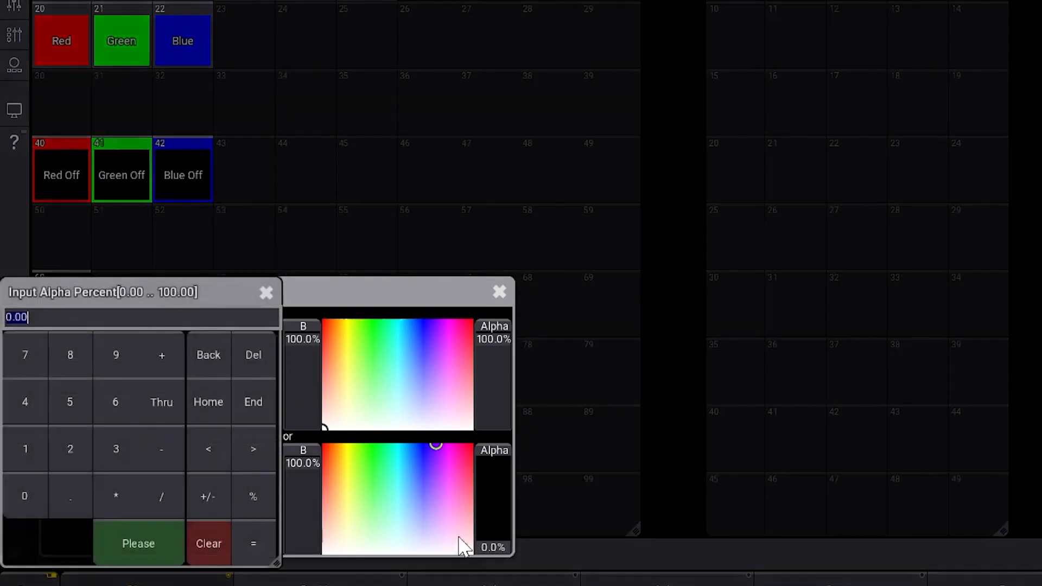
left_click(70, 404)
left_click(24, 496)
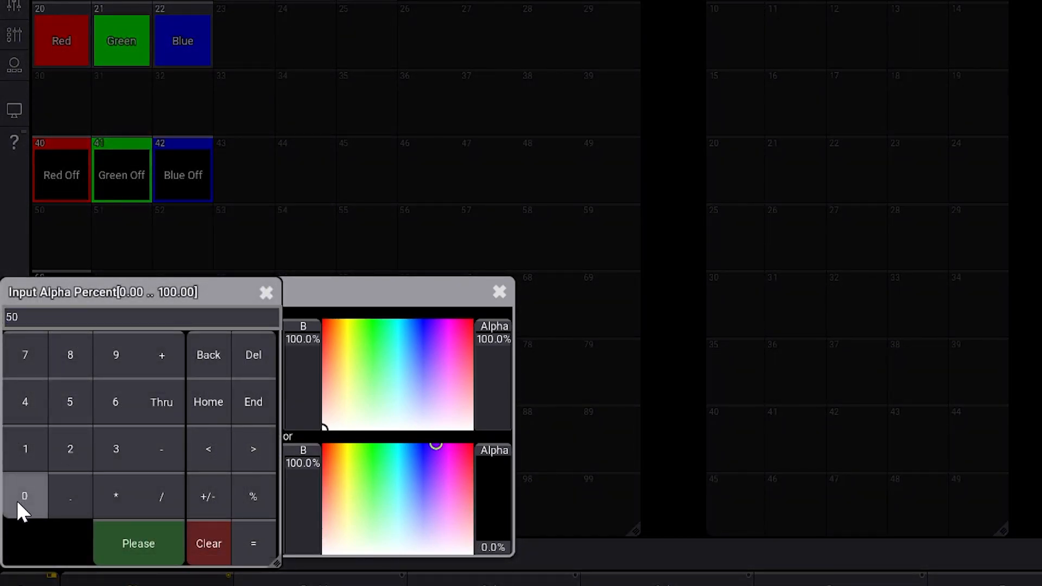
left_click(151, 544)
left_click_drag(156, 299, 241, 275)
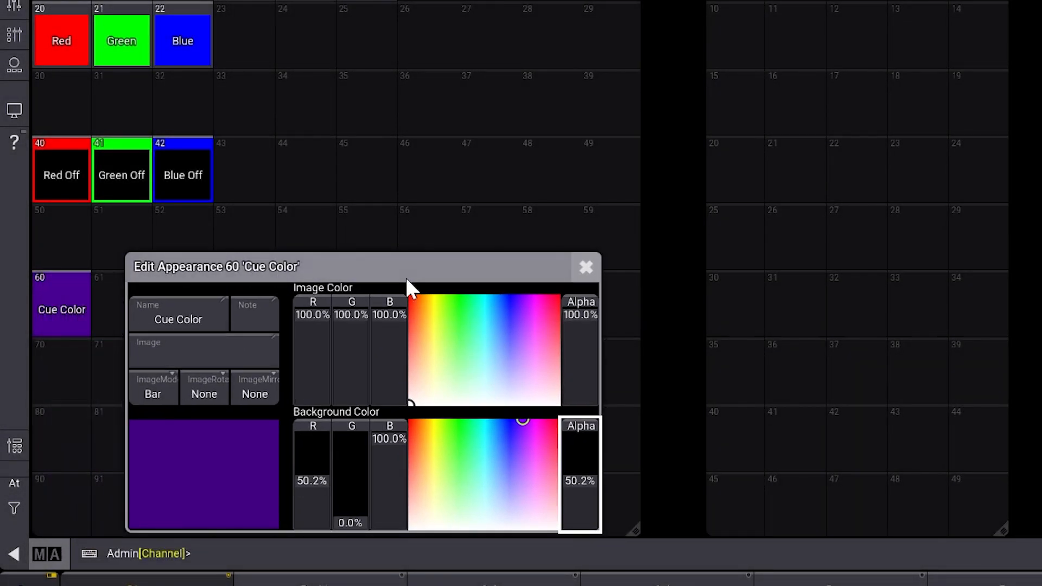
left_click(586, 268)
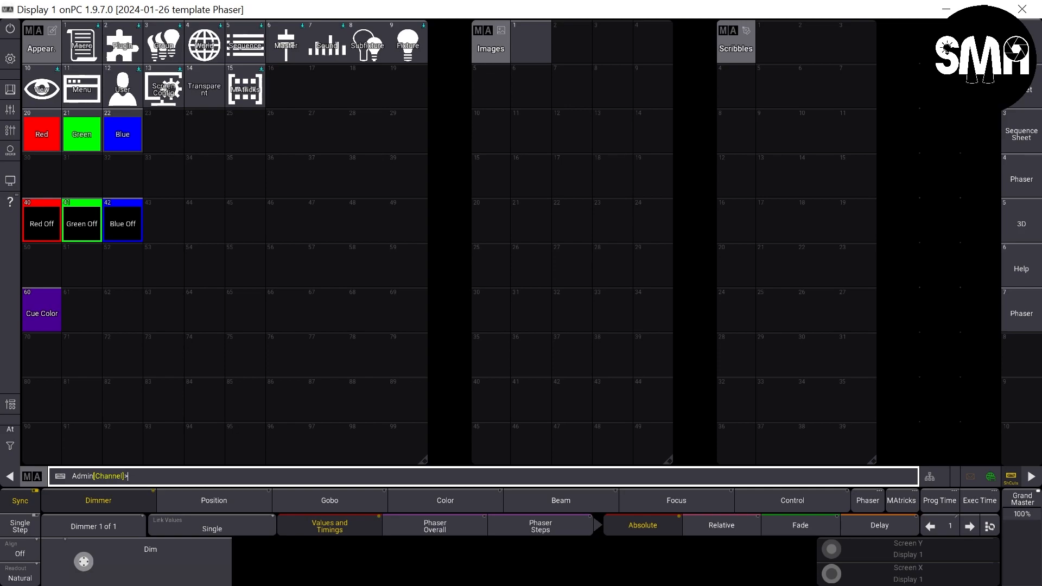
- Switch to File Explorer and copy the Avatar_sma PNG file from the Desktop folder
key("super+e")
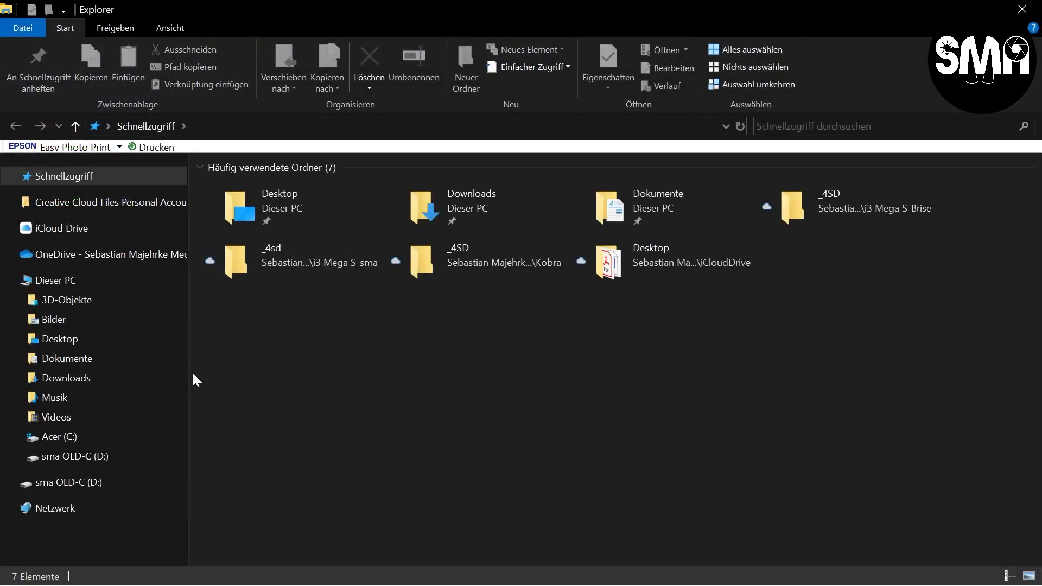
left_click(62, 340)
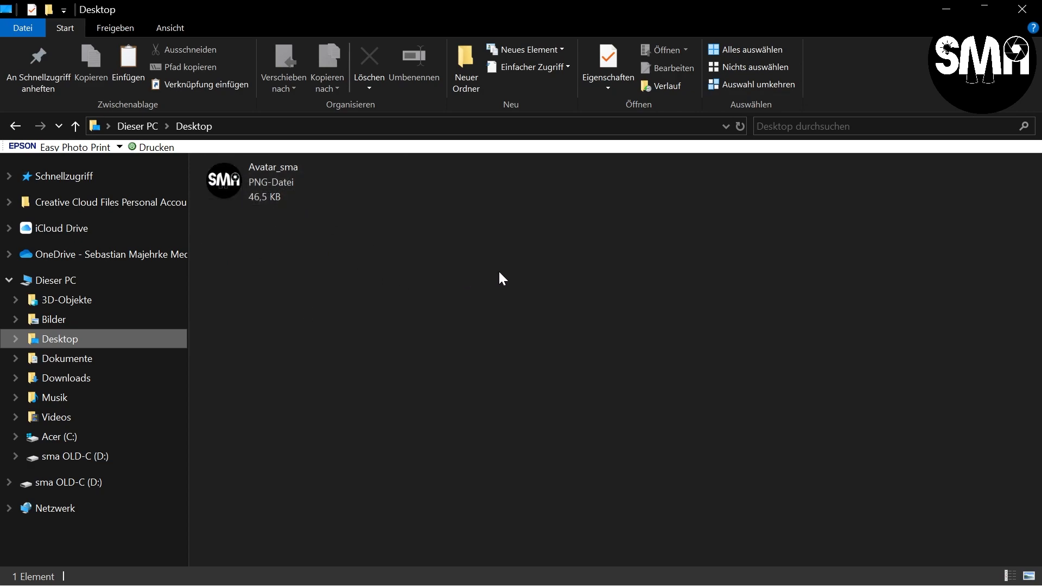
left_click_drag(441, 256, 217, 177)
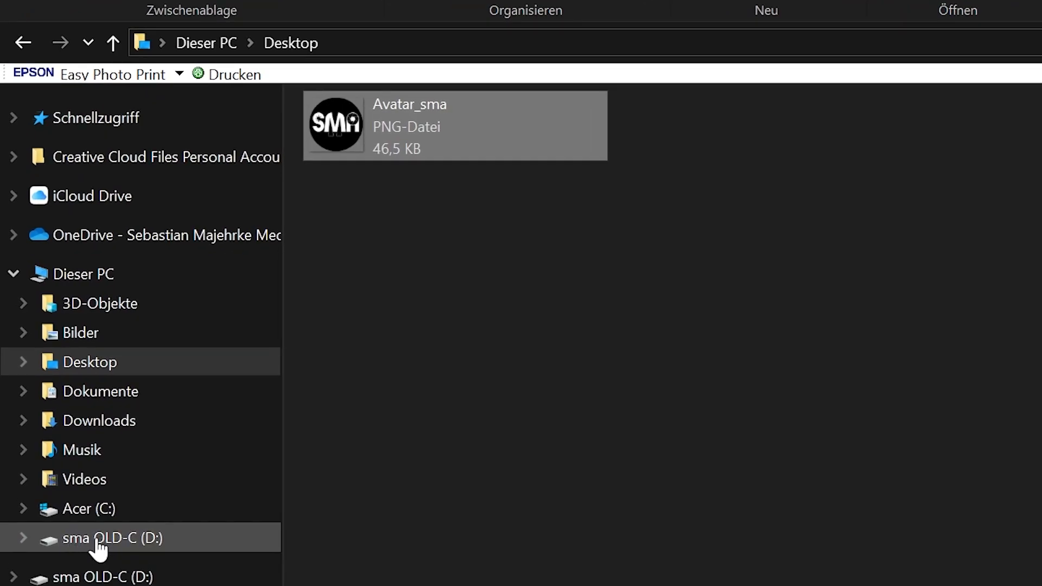
- Paste the image file into grandMA3/gma3_library/media/images on the sma OLD-C (D:) drive
left_click(93, 540)
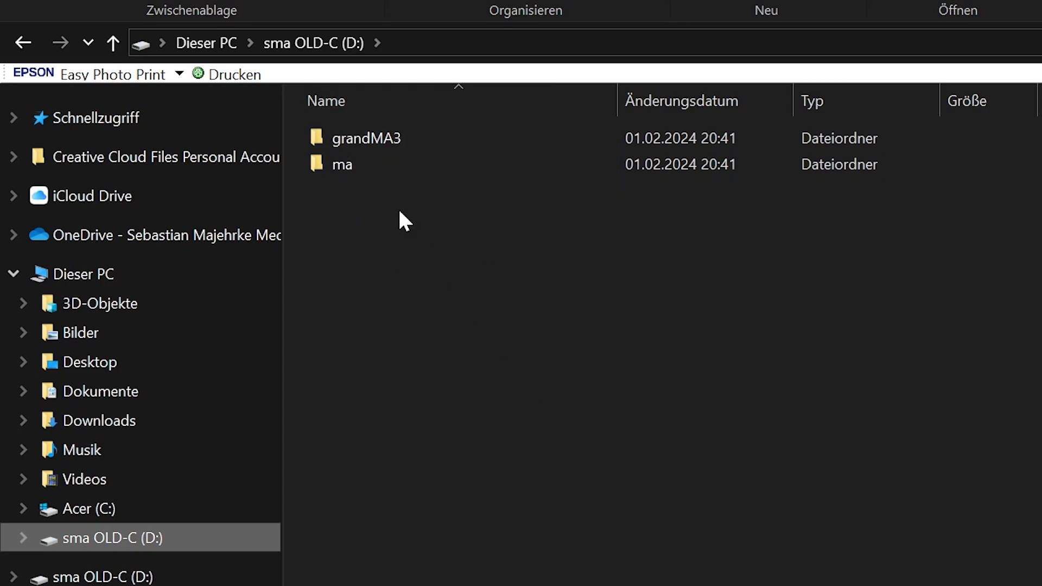
double_click(347, 140)
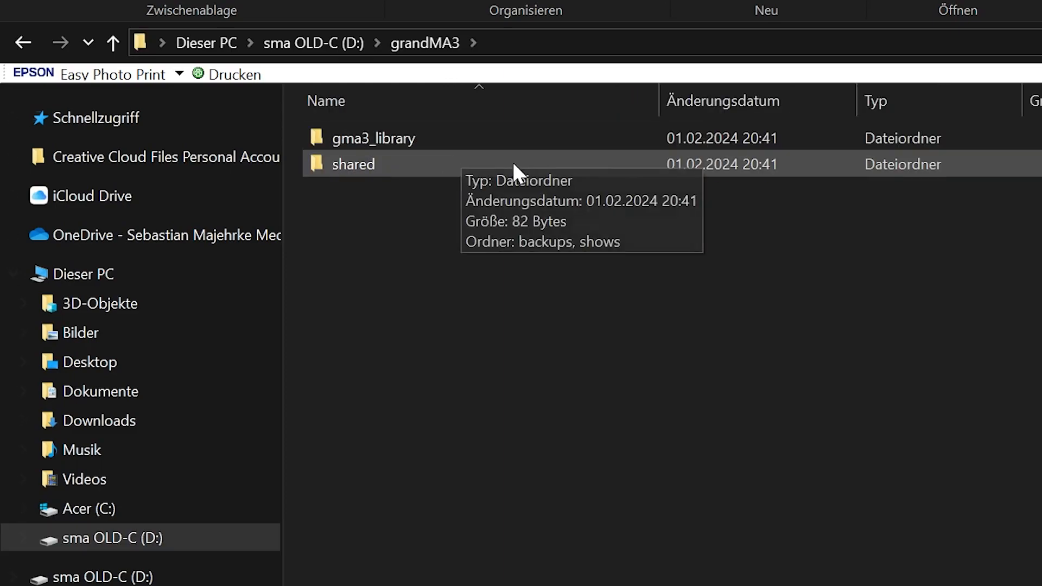
double_click(324, 147)
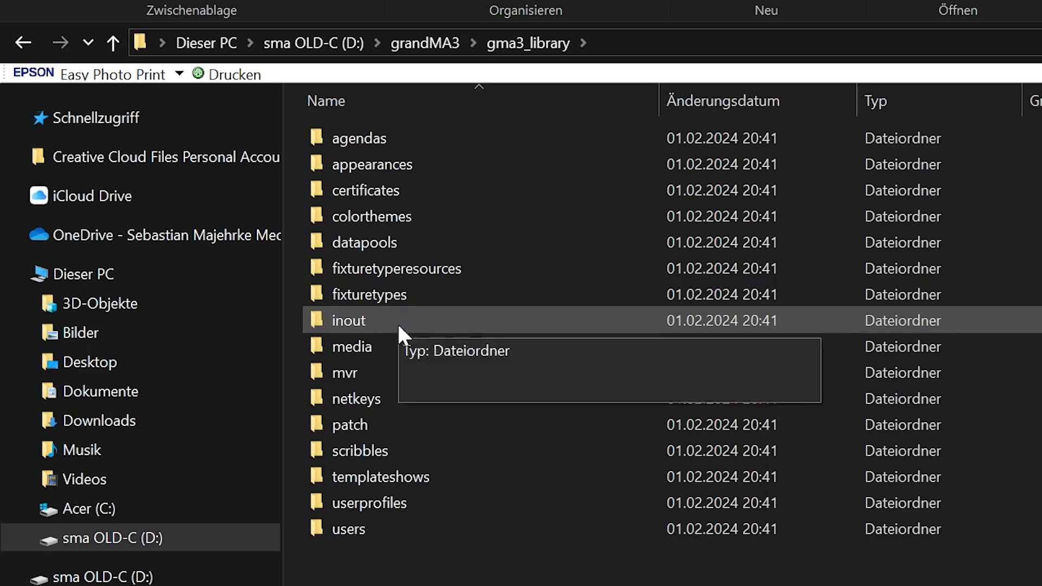
left_click(380, 345)
double_click(379, 346)
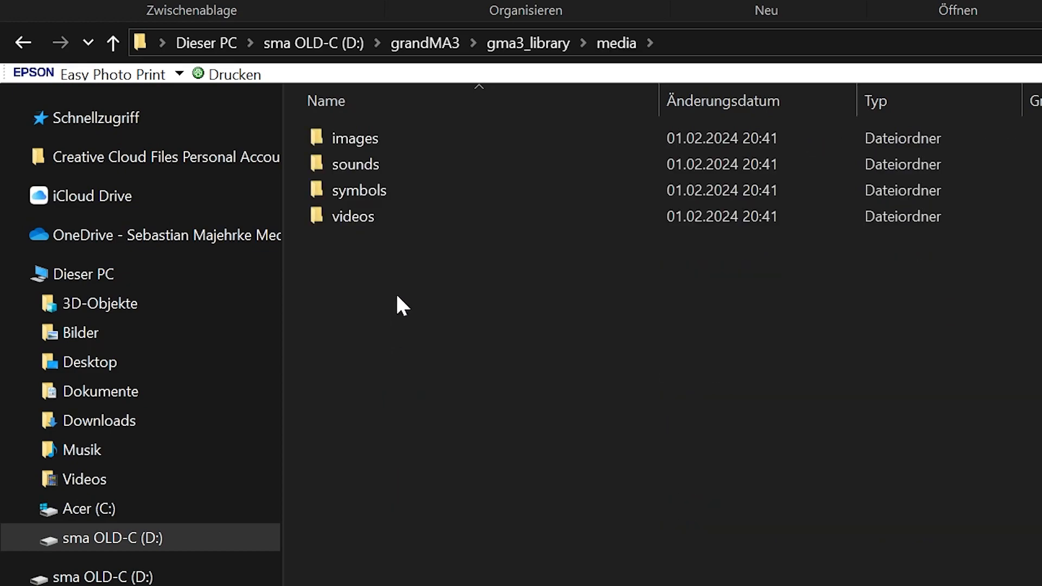
double_click(395, 132)
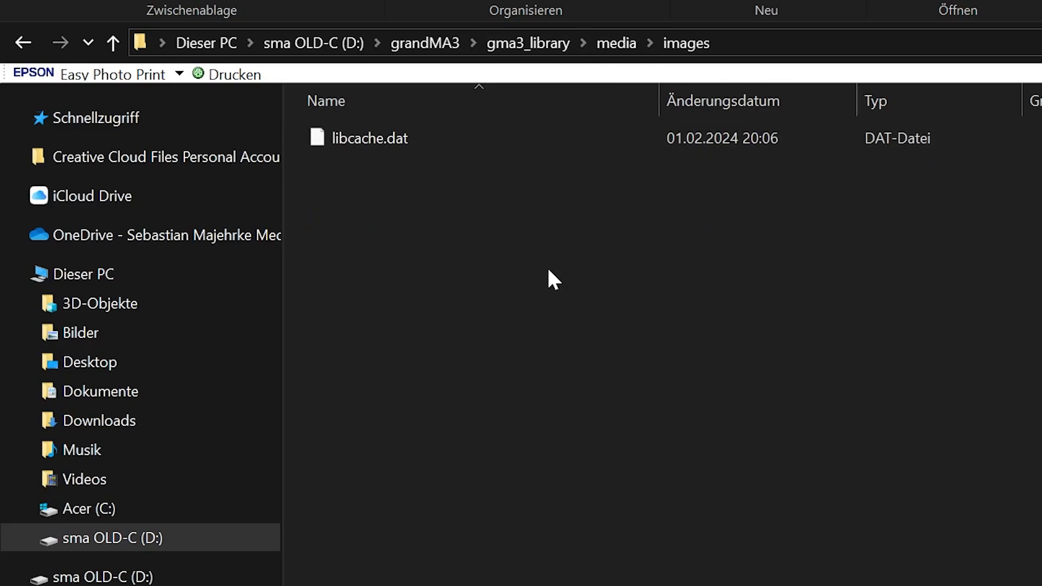
key("ctrl+v")
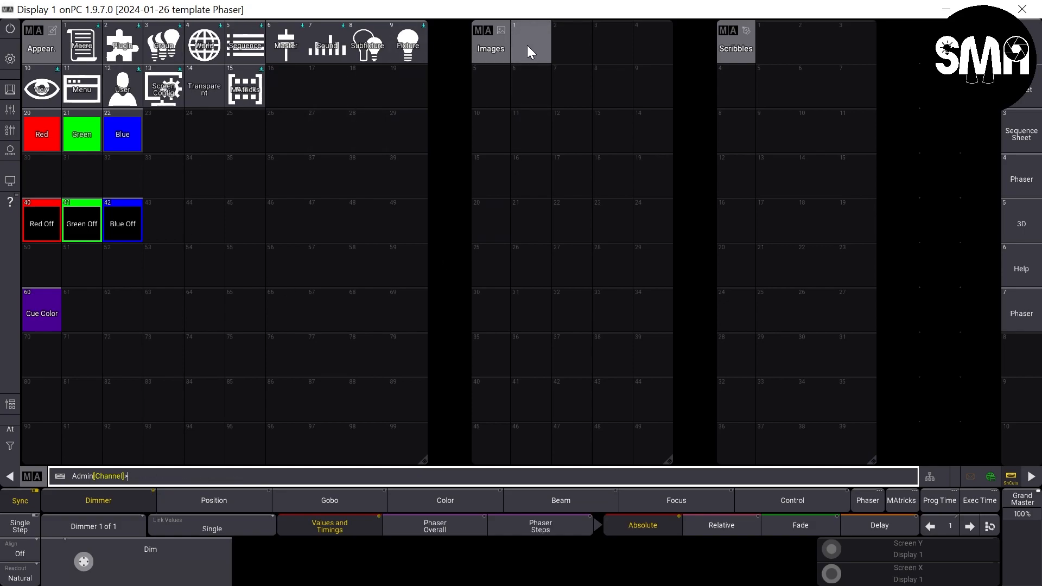
- Switch back to grandMA3 onPC and import avatar_sma.png from the sma OLD-C drive into slot 1 of the Images pool
left_click_drag(526, 41, 499, 75)
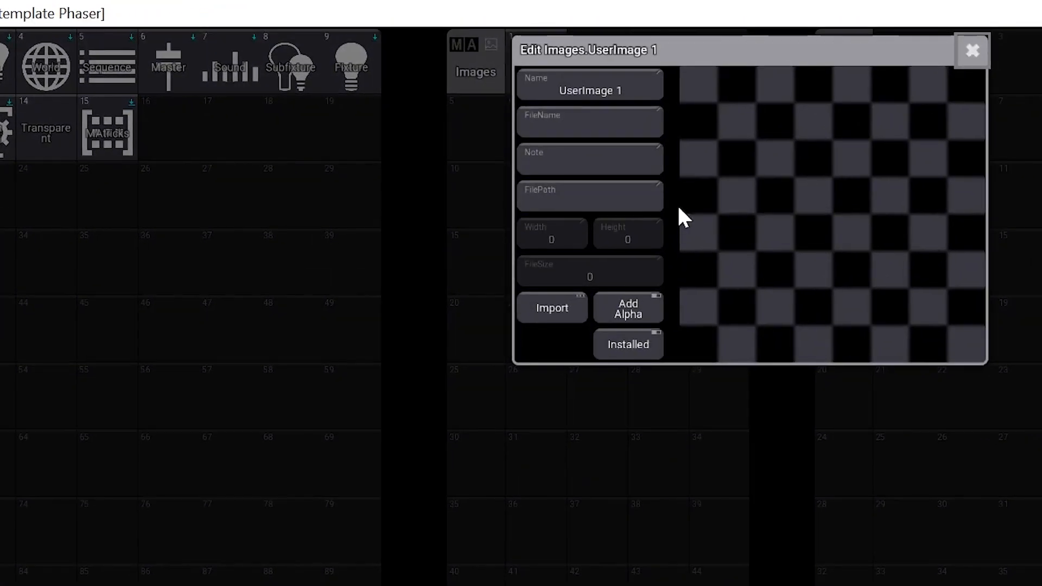
left_click(536, 308)
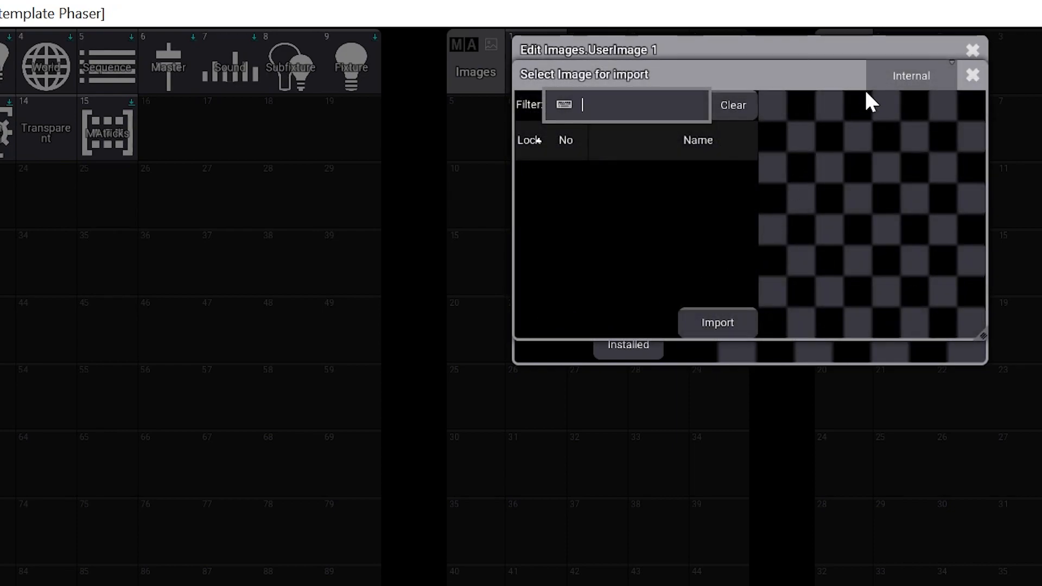
left_click(901, 76)
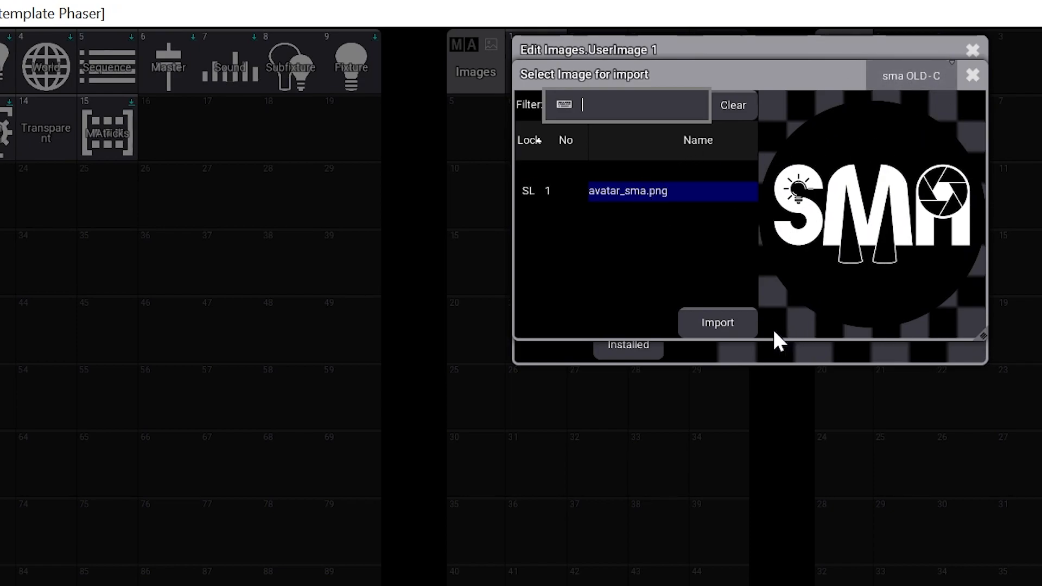
left_click(714, 325)
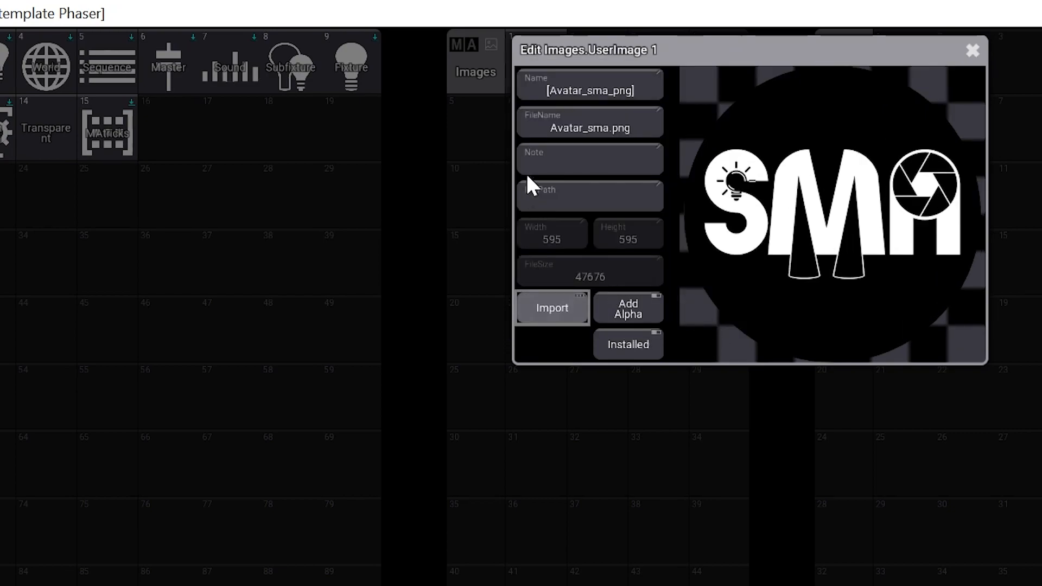
left_click(971, 50)
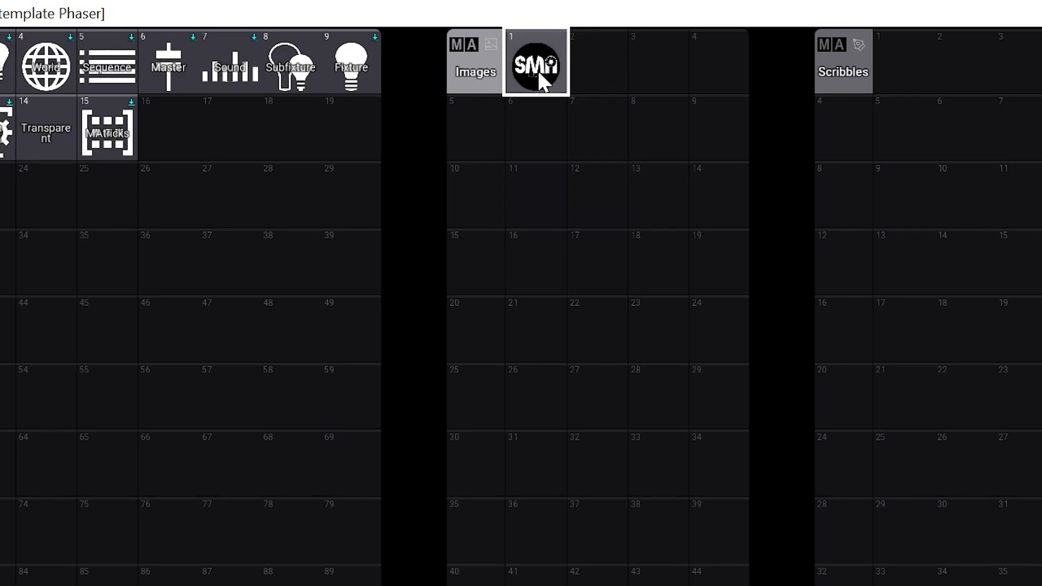
- Examine the properties of the imported logo image in slot 1 of the Images pool and close its editor
left_click_drag(538, 70, 488, 109)
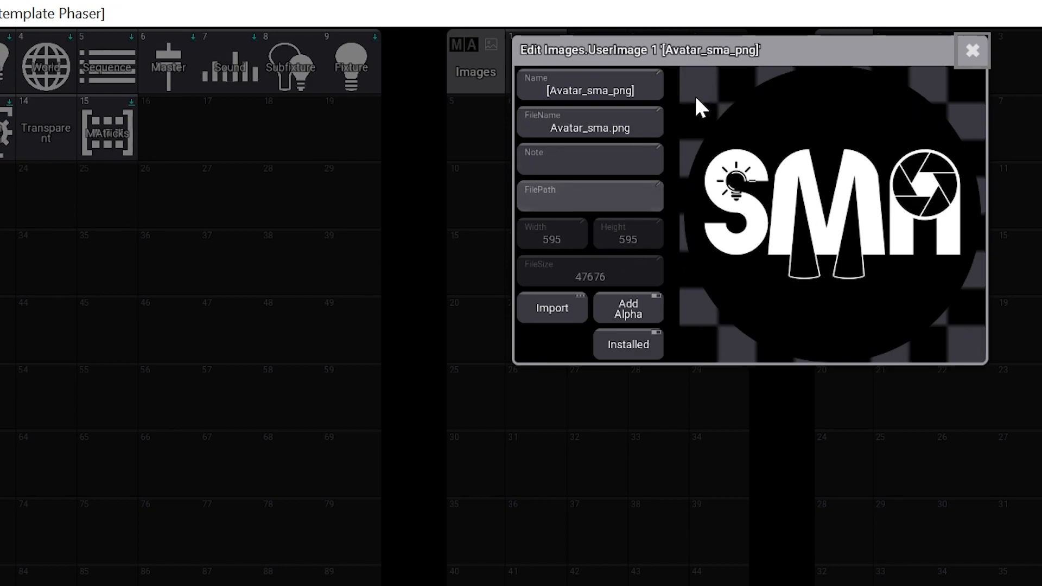
left_click(971, 61)
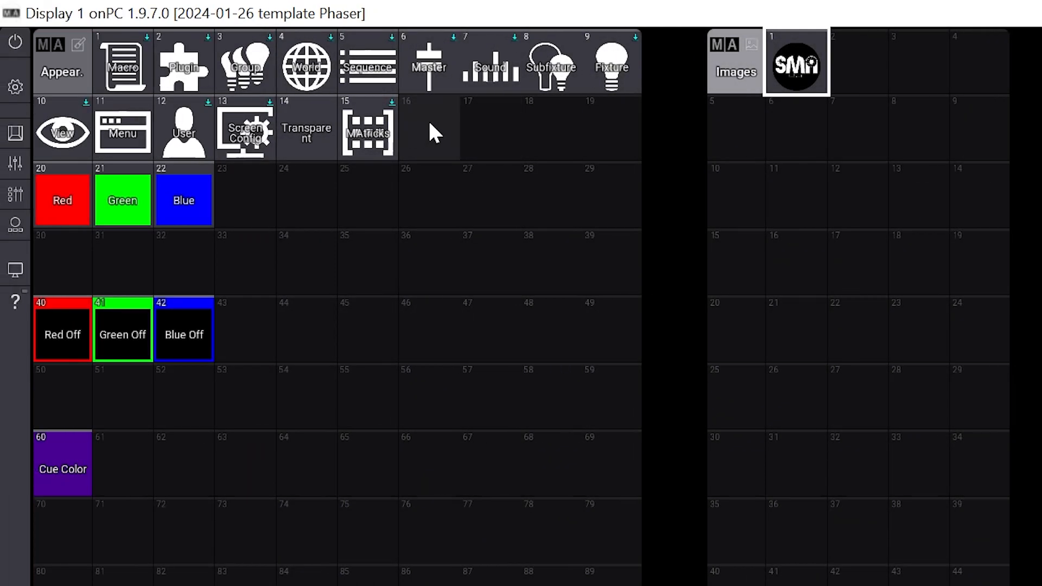
- Create a new appearance in slot 16 of the Appearances pool and label it "sma"
left_click(428, 119)
left_click_drag(421, 126, 421, 252)
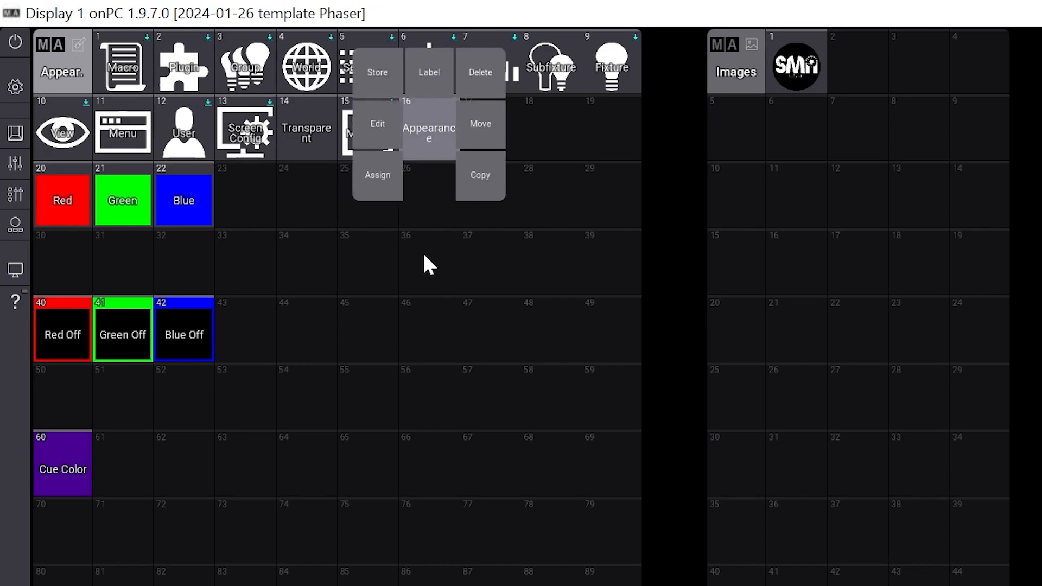
left_click_drag(421, 97, 421, 67)
type("sma")
key("Return")
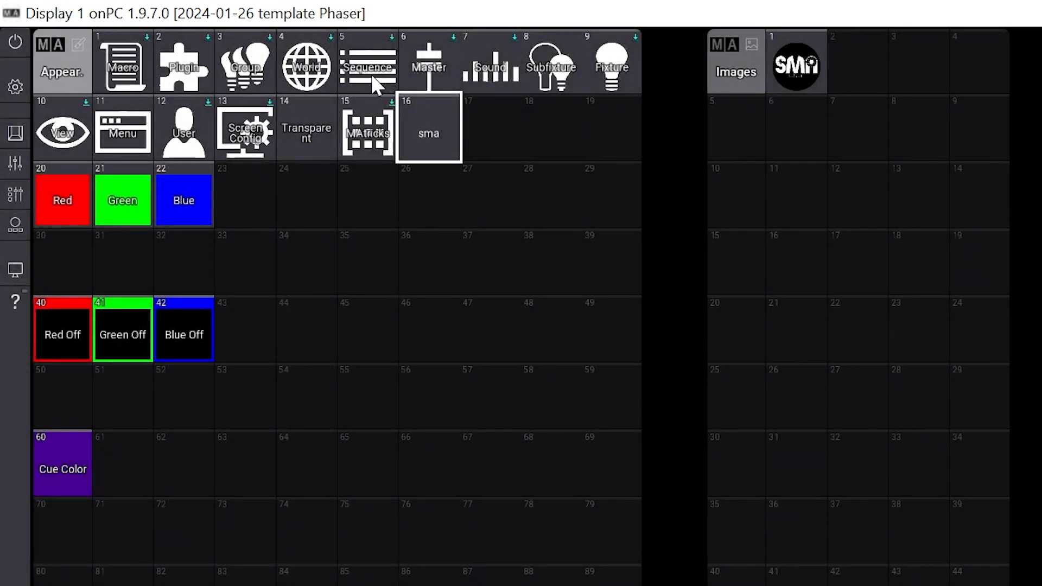
- Assign the Avatar_sma_png image to the sma appearance, and delete the empty image in slot 2 of the Images pool
left_click_drag(428, 129, 370, 128)
left_click(486, 188)
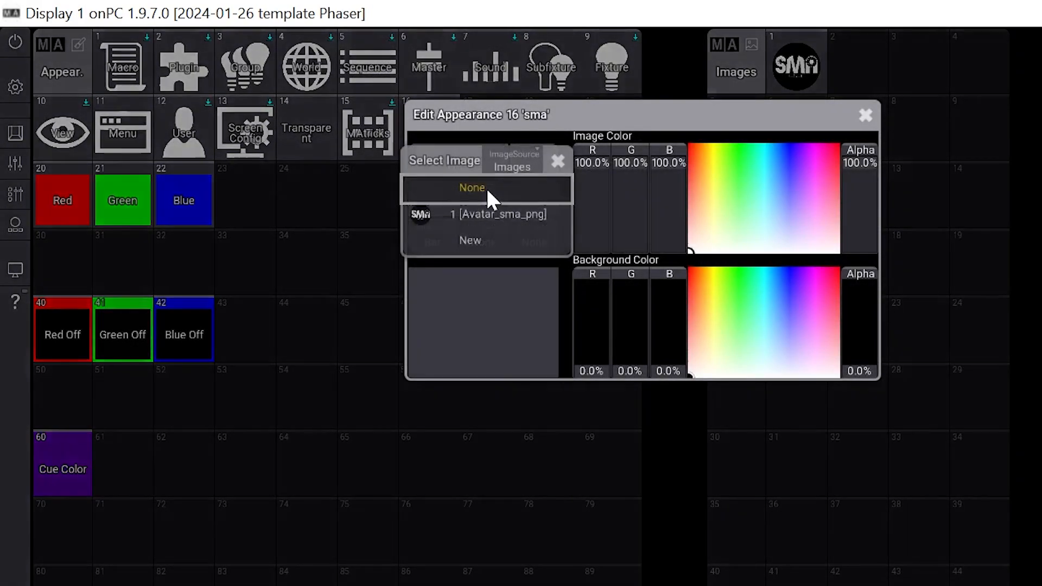
left_click(519, 231)
left_click(528, 162)
left_click(1041, 185)
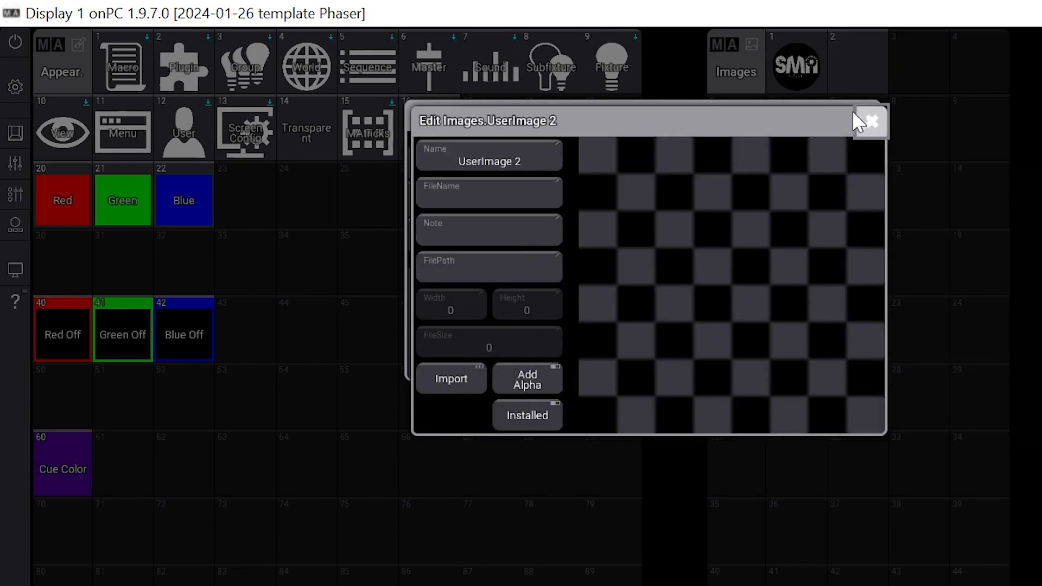
left_click(871, 121)
left_click(476, 204)
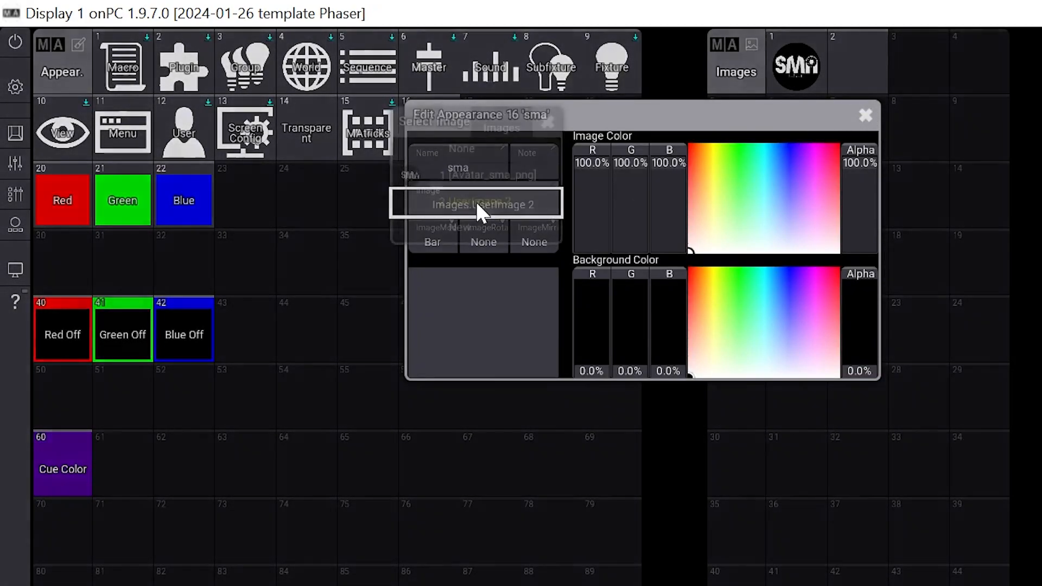
left_click(497, 174)
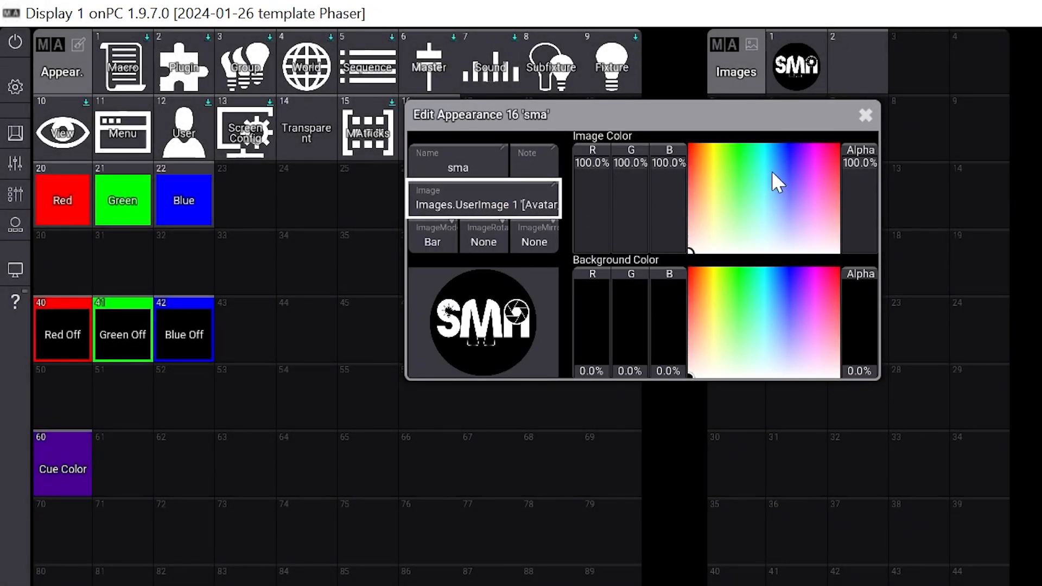
left_click(860, 119)
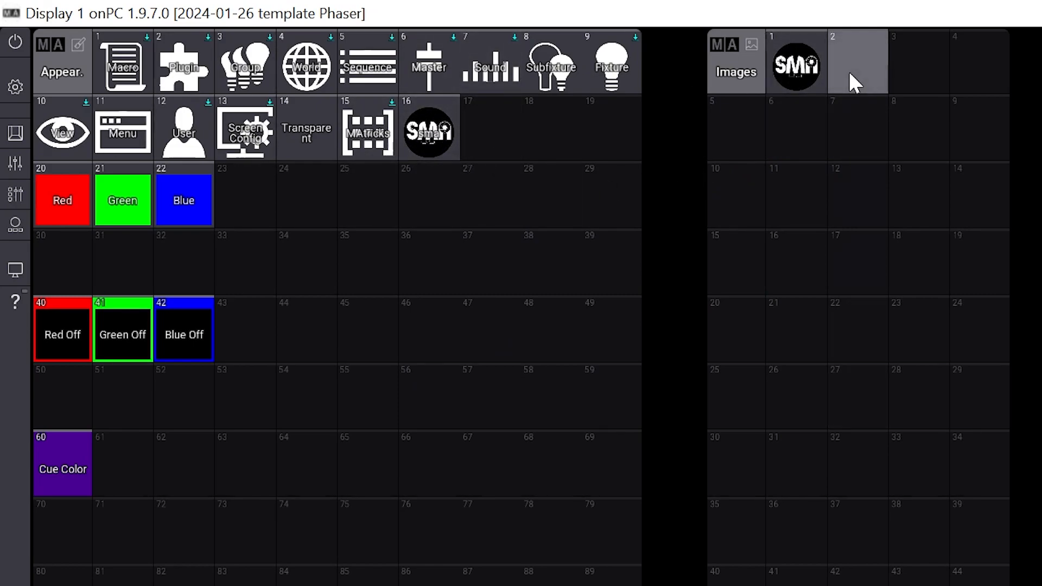
left_click_drag(856, 73, 907, 71)
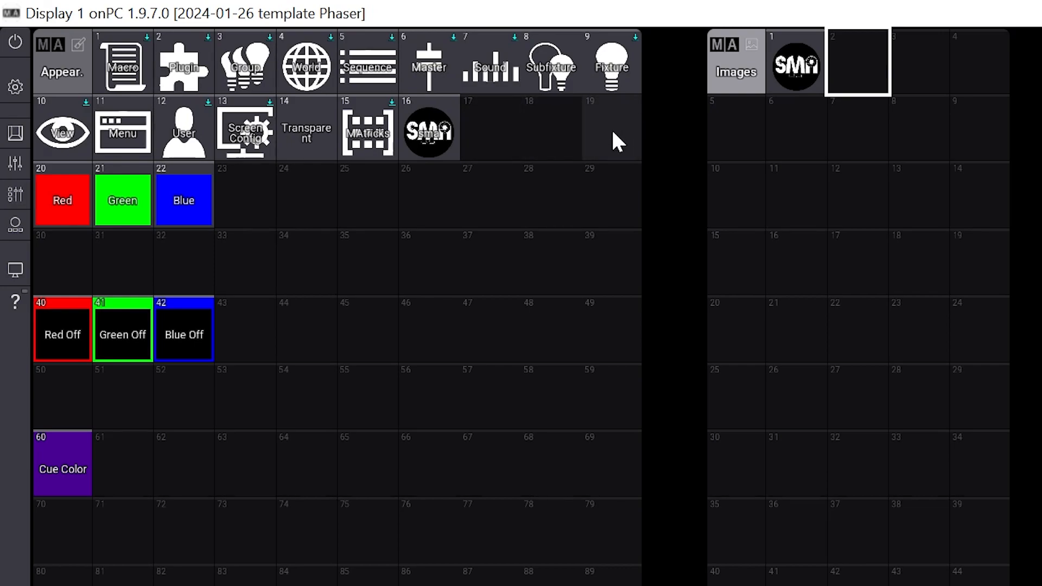
- Create a new appearance in slot 19 of the Appearances pool and label it "Scribble"
left_click_drag(605, 130, 603, 78)
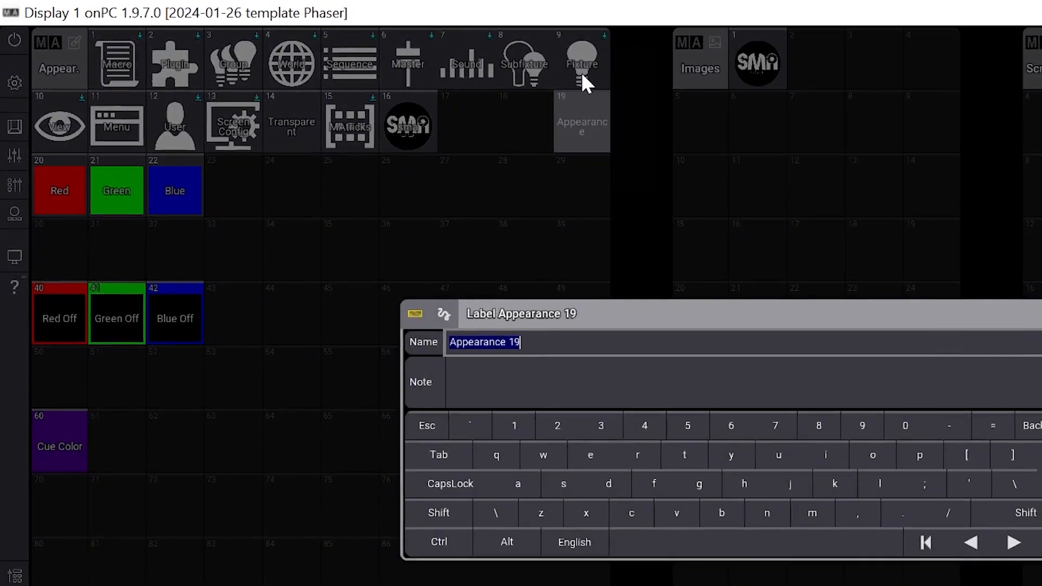
type("Scribble")
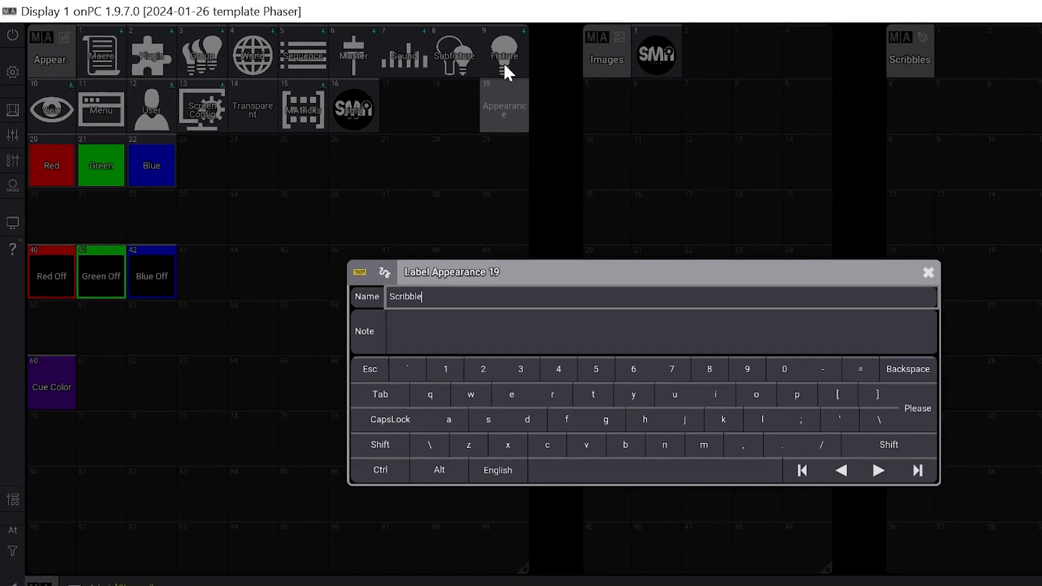
key("Return")
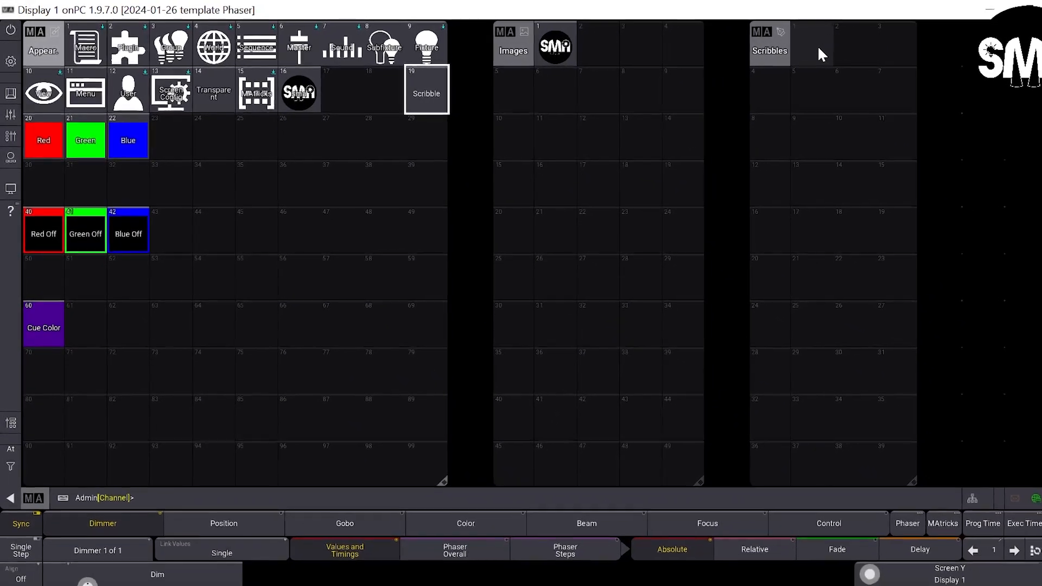
- Create a scribble in slot 1 of the Scribbles pool, draw a thick red zigzag across its canvas and apply it
left_click(852, 52)
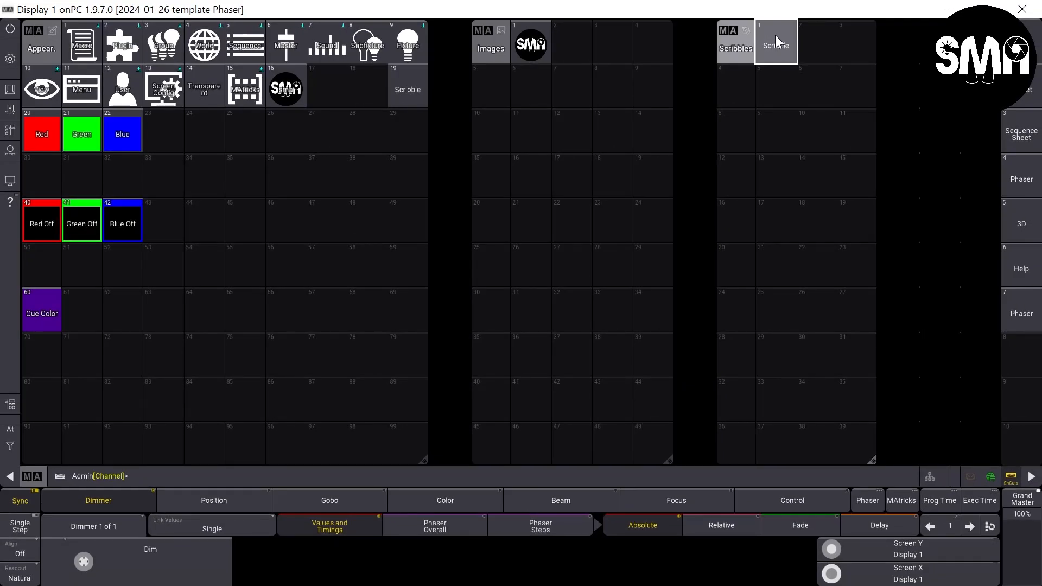
mouse_move(775, 34)
left_mouse_down()
mouse_move(767, 72)
mouse_move(732, 58)
left_mouse_up()
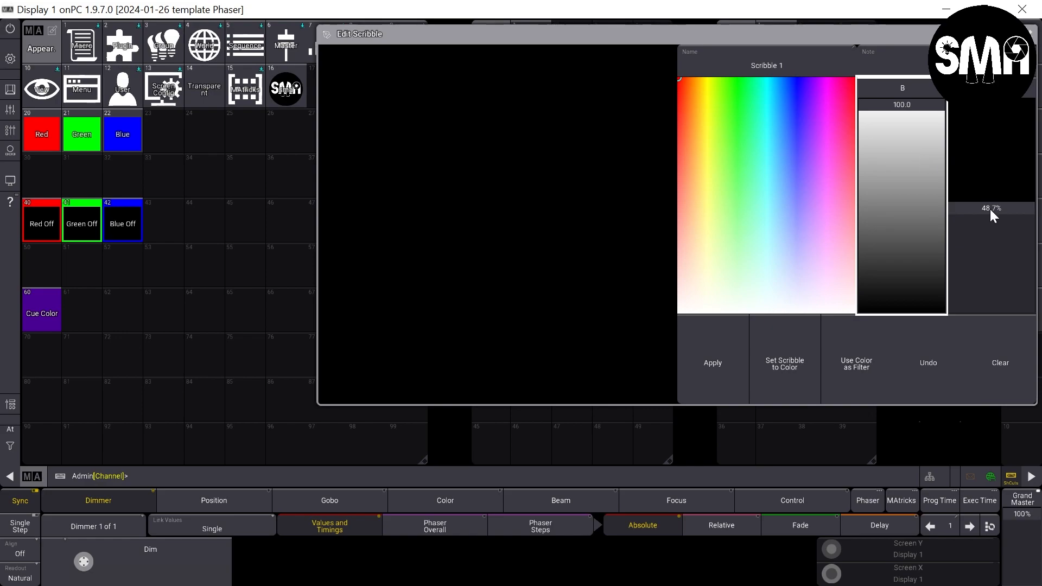
mouse_move(350, 94)
left_mouse_down()
mouse_move(397, 45)
mouse_move(430, 94)
mouse_move(344, 160)
mouse_move(439, 154)
mouse_move(536, 89)
mouse_move(452, 205)
mouse_move(348, 281)
mouse_move(526, 211)
mouse_move(587, 164)
mouse_move(450, 304)
mouse_move(446, 360)
mouse_move(609, 243)
mouse_move(610, 281)
mouse_move(521, 357)
mouse_move(606, 355)
left_mouse_up()
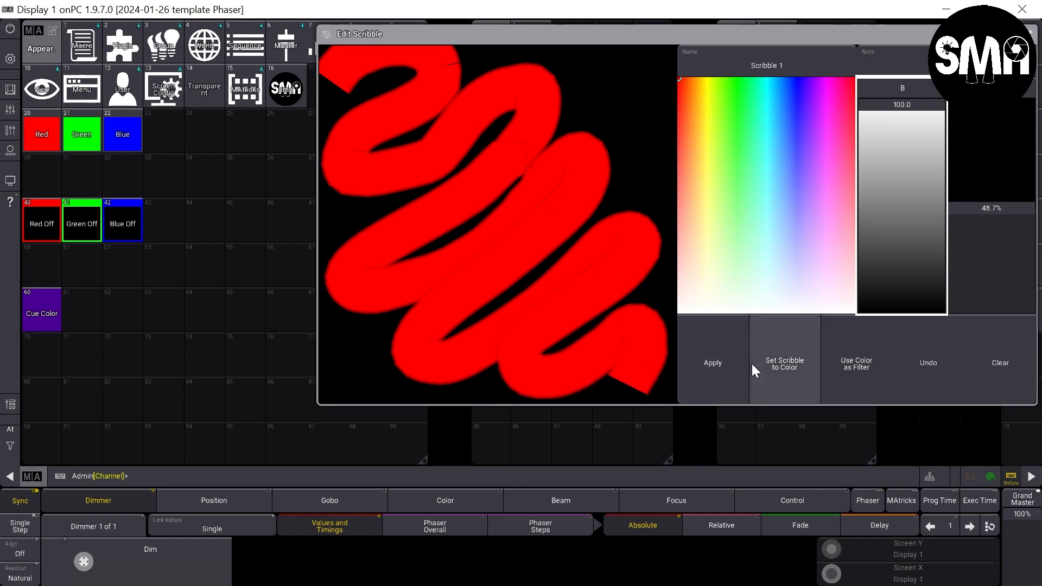
left_click(708, 355)
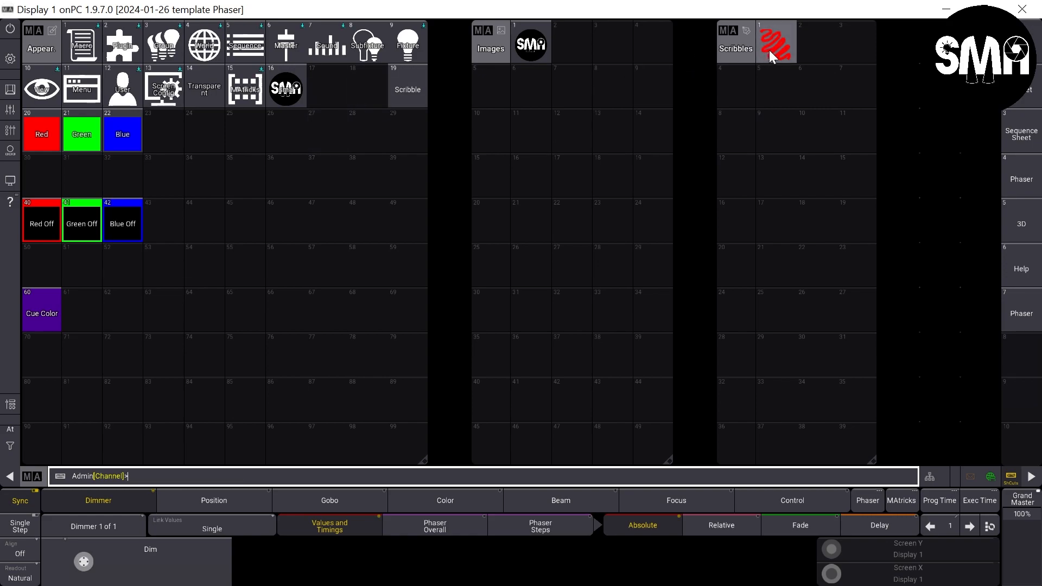
- Assign Scribble 1 to the Scribble appearance in slot 19 and set the command line's default keyword to Fixture
key("a")
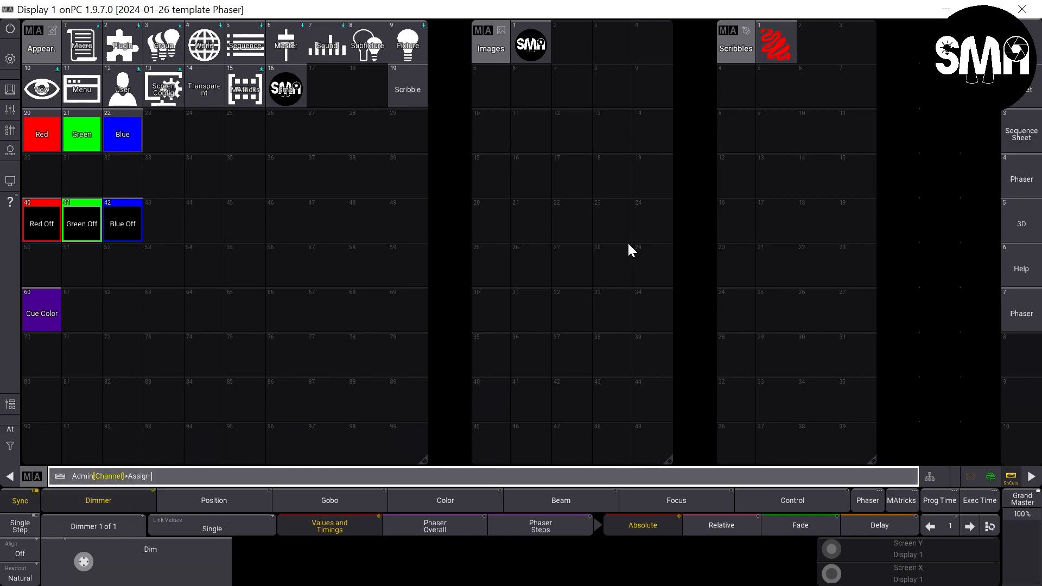
left_click(788, 45)
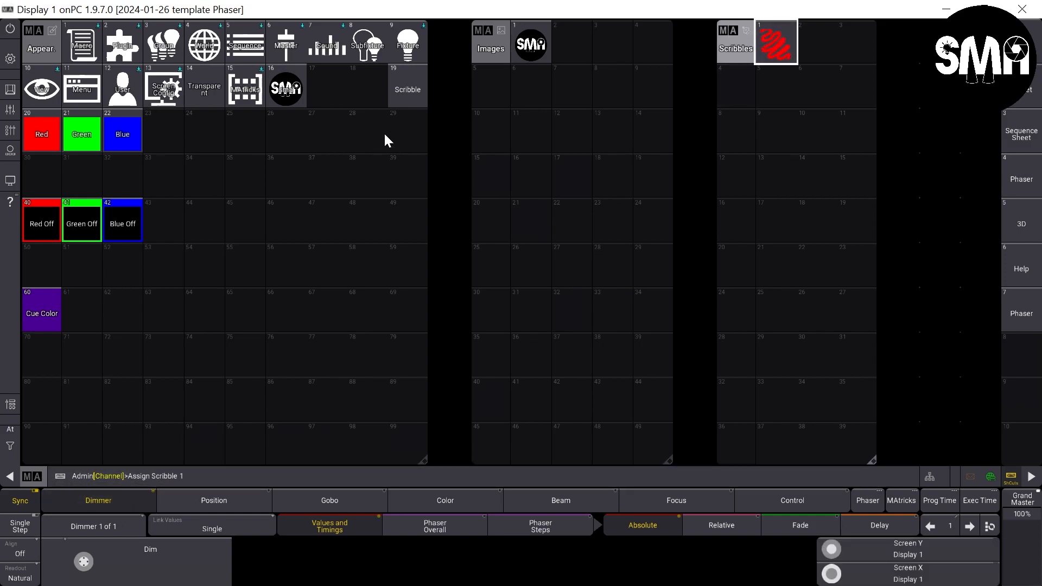
left_click(409, 90)
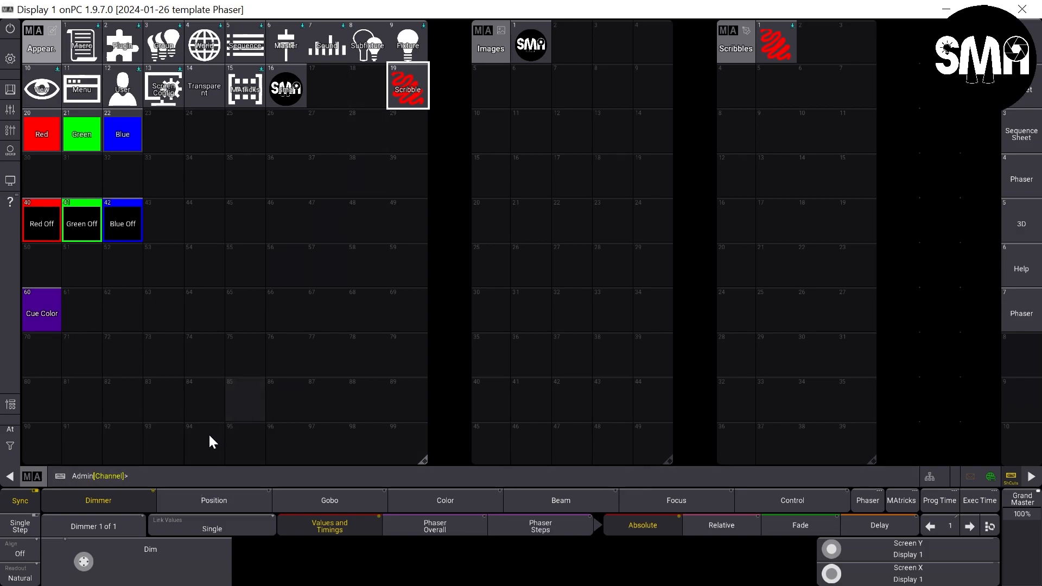
key("f")
key("Return")
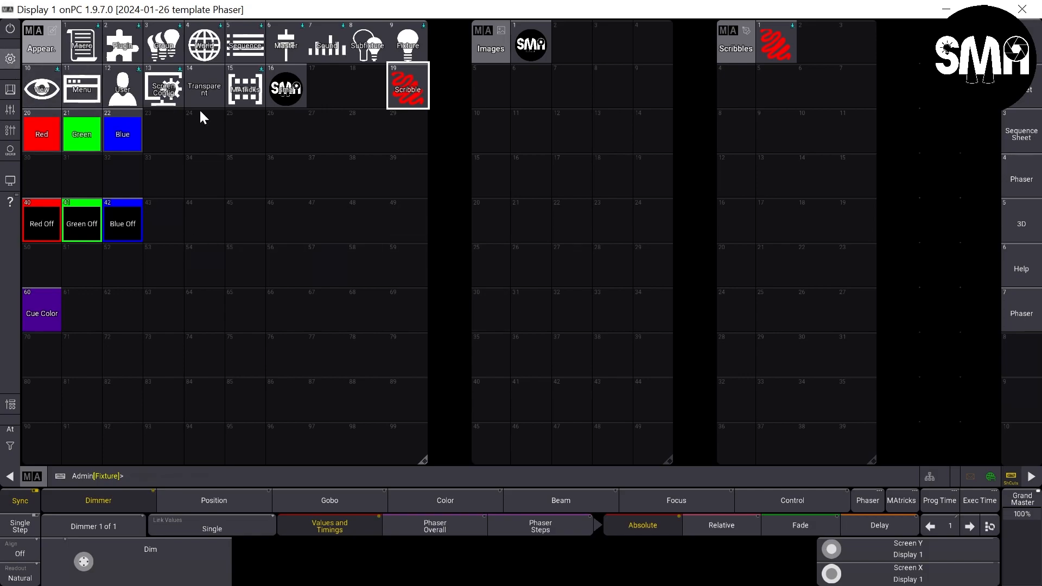
- Open the User Configuration and add a new user named "sma"
left_click(9, 60)
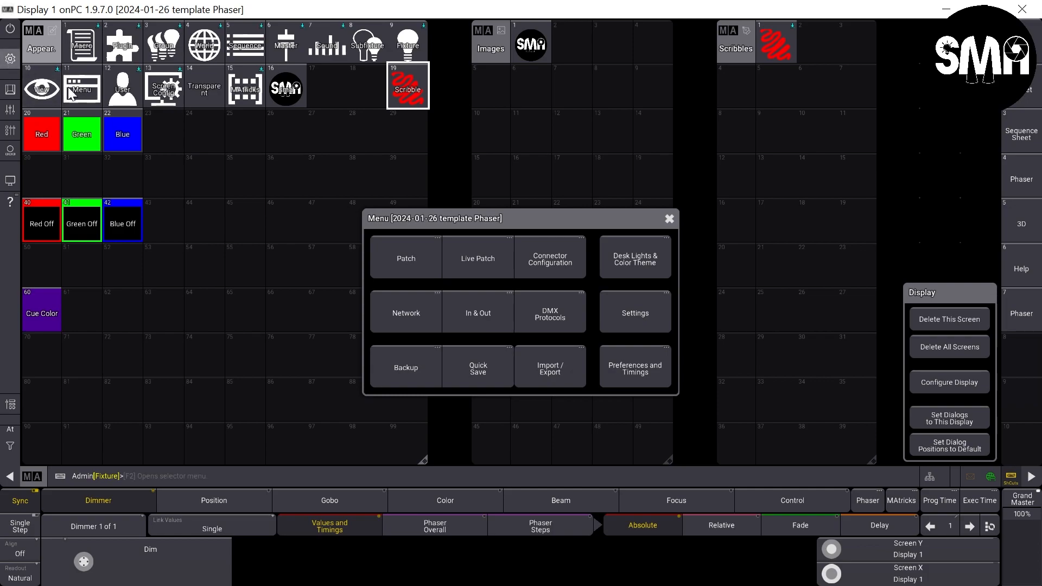
left_click(637, 312)
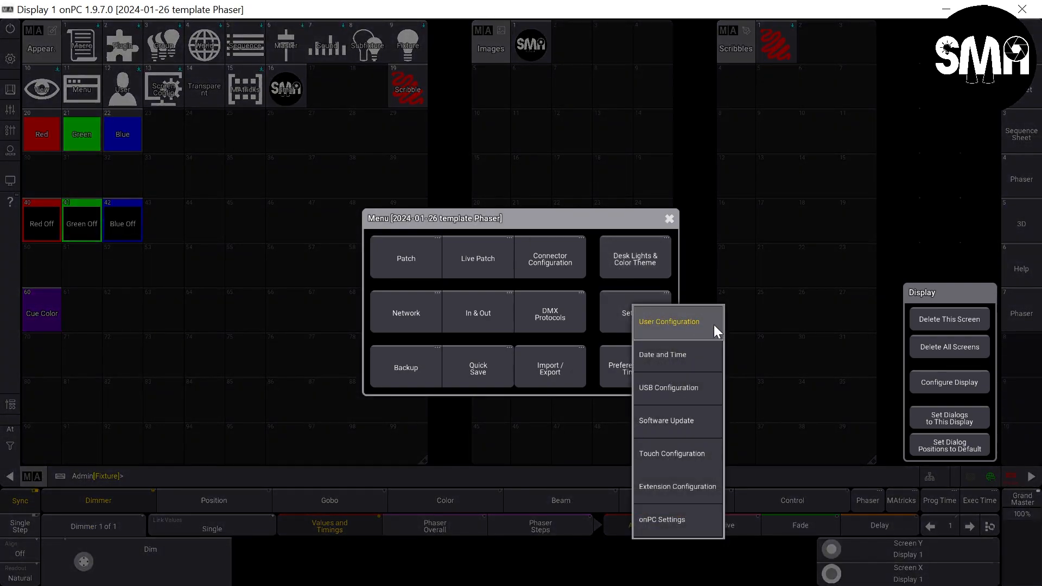
left_click(686, 321)
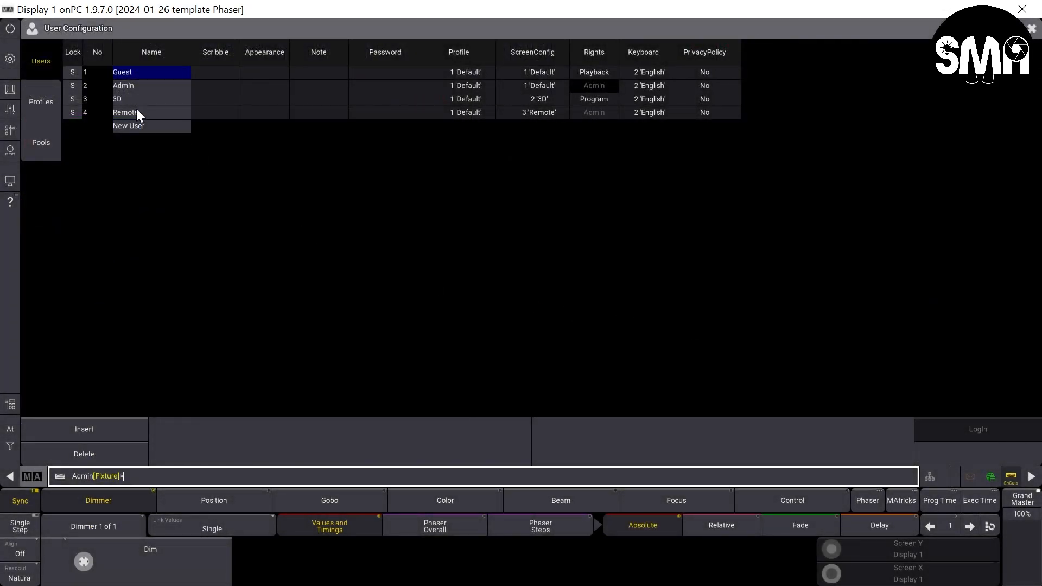
left_click(139, 129)
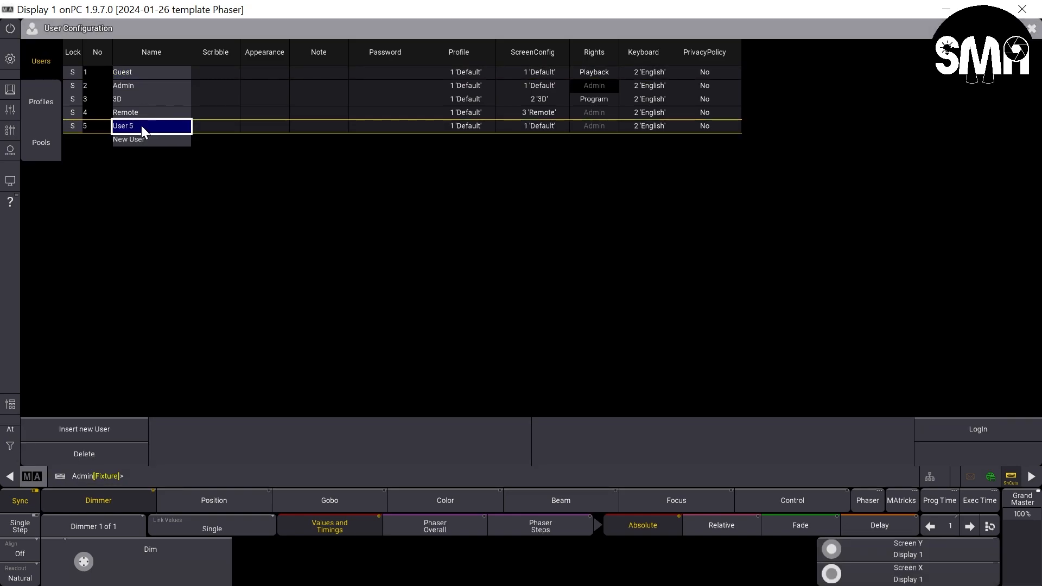
left_click(141, 126)
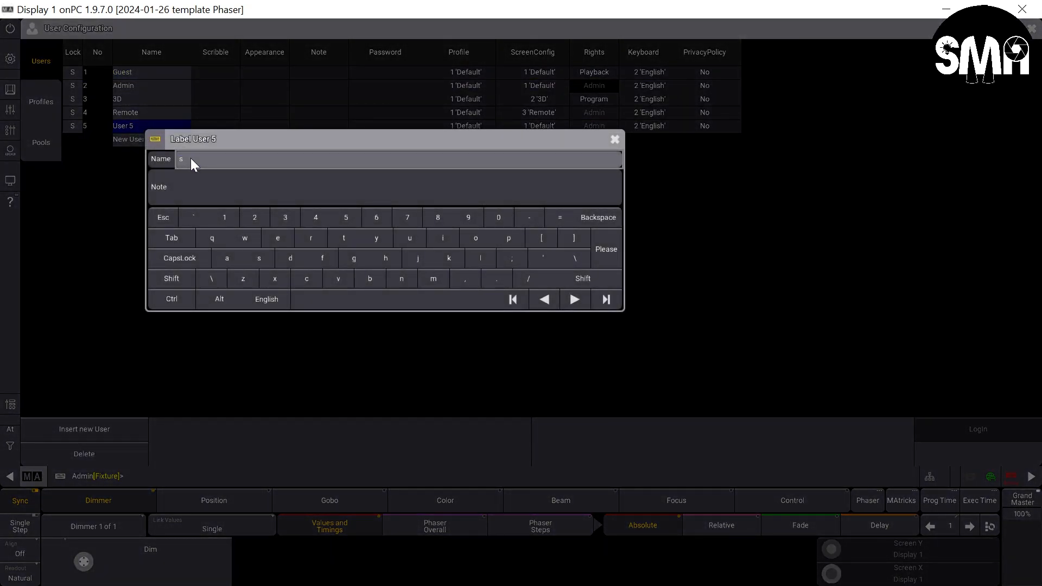
key("Return")
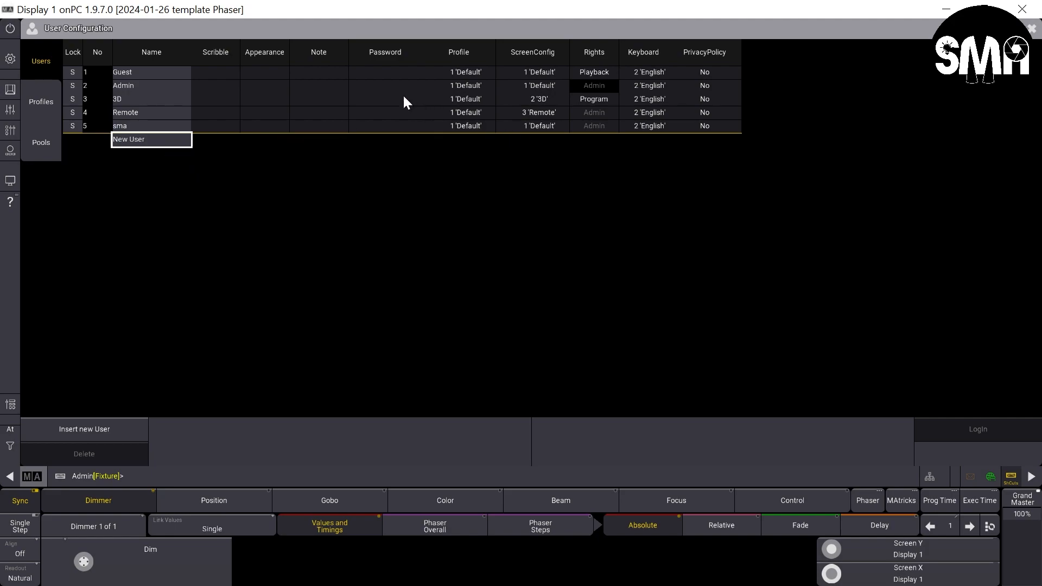
- Assign appearance 16 "sma" to the sma user
left_click(248, 125)
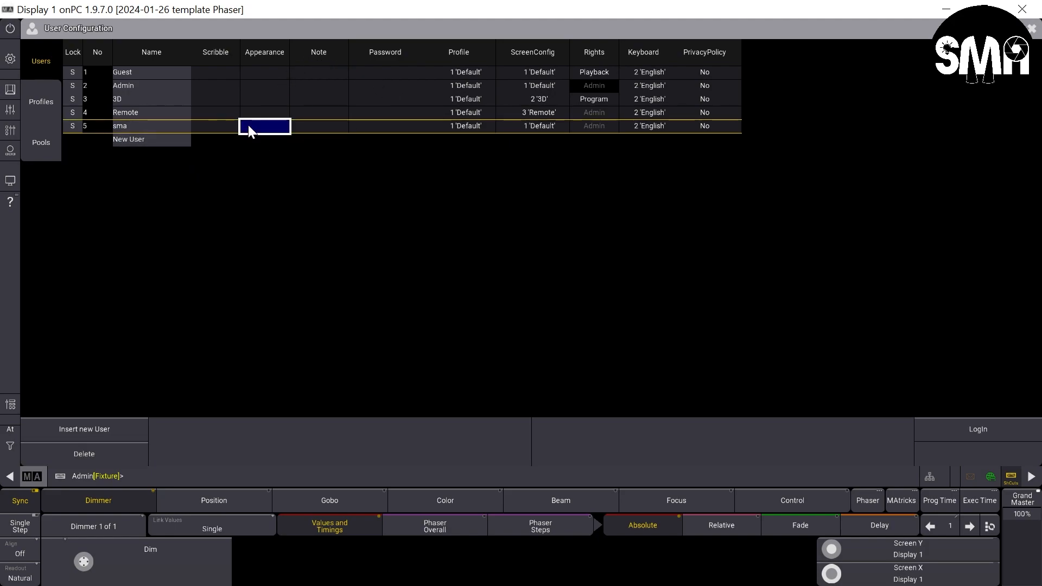
left_click(248, 125)
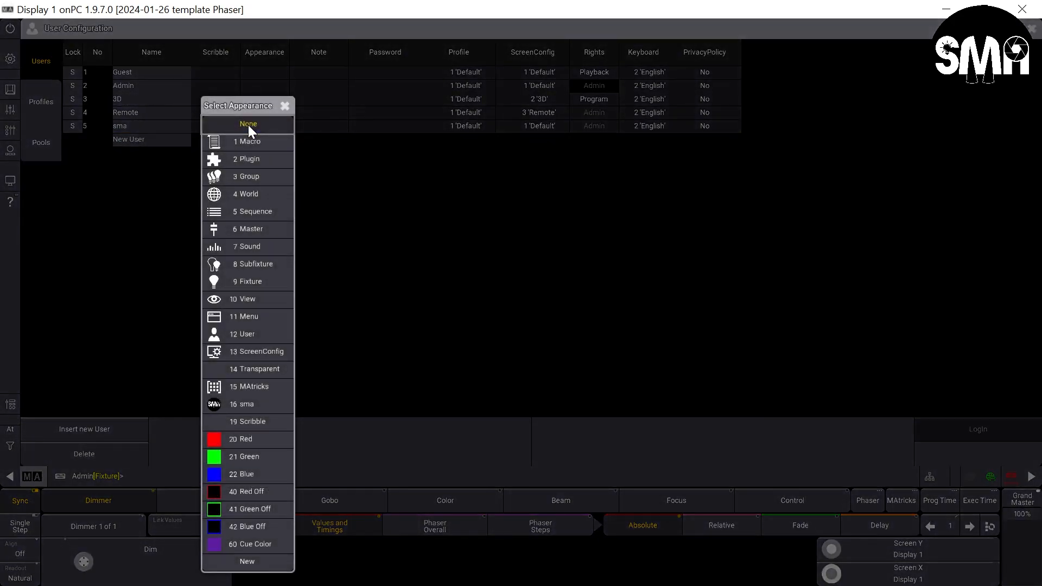
left_click(252, 403)
- Add a new user profile and name it "sma"
left_click(53, 103)
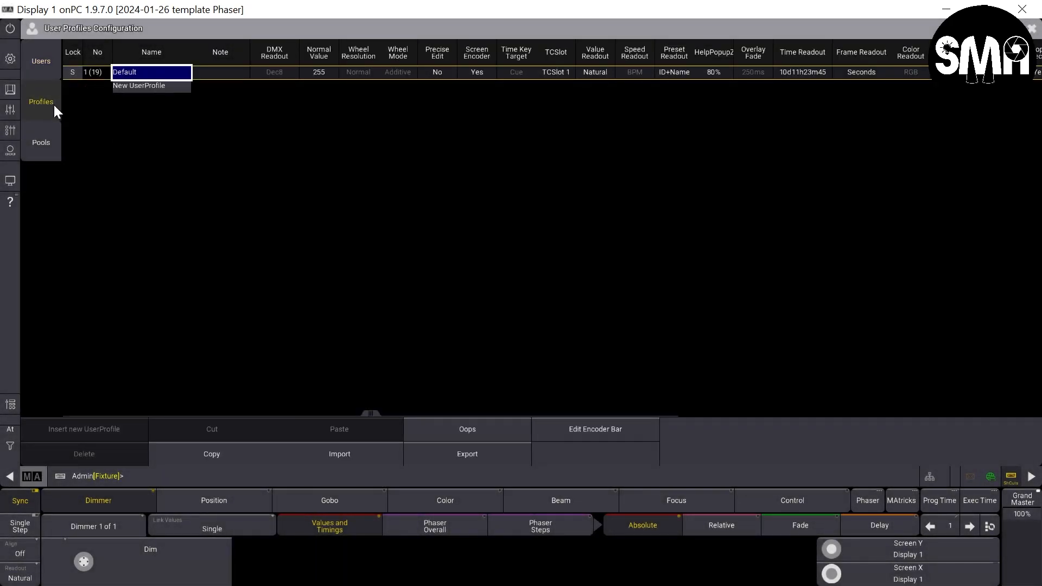
left_click(155, 86)
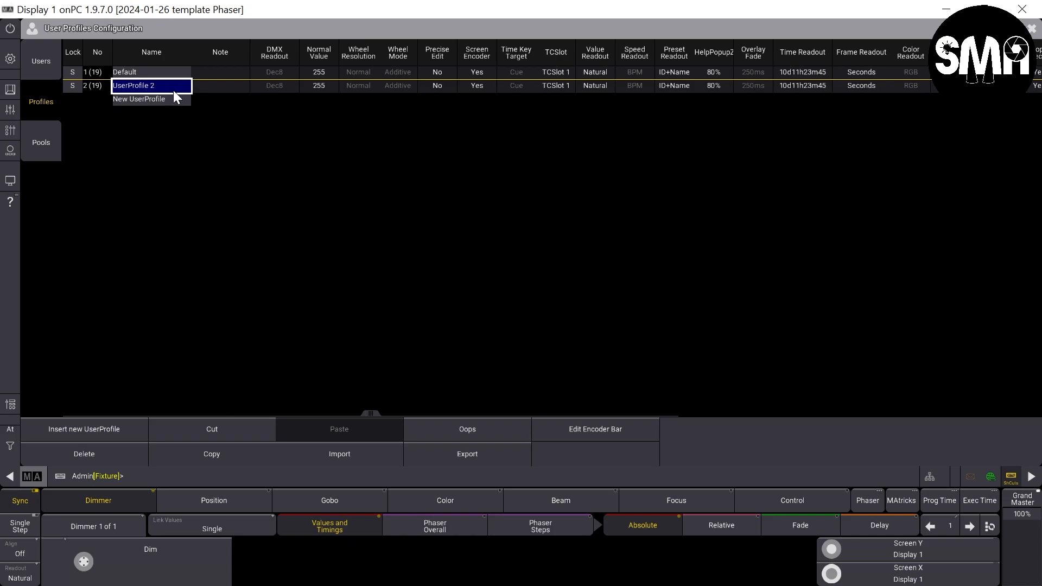
left_click(180, 87)
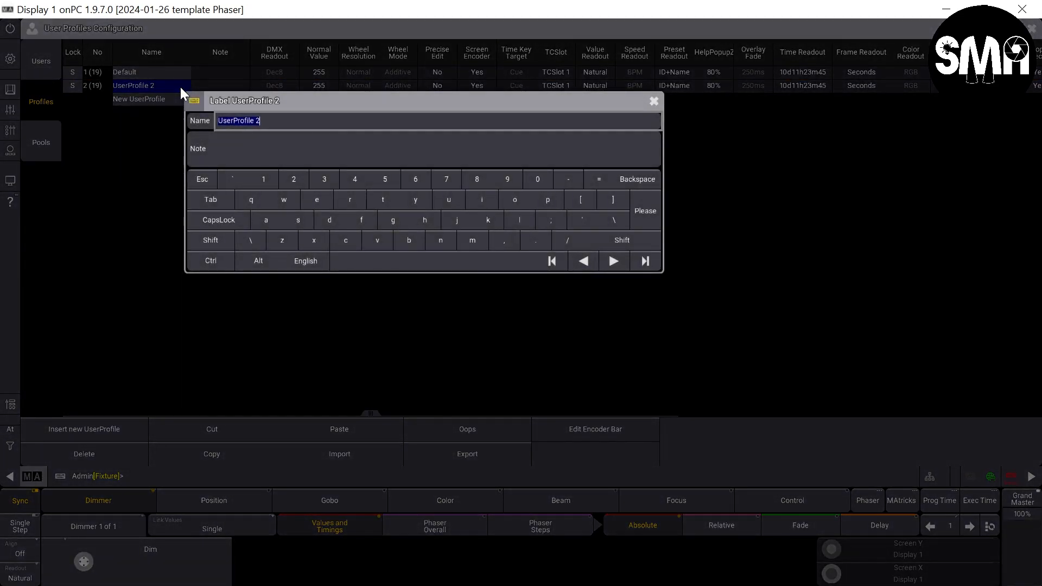
type("sma")
key("Return")
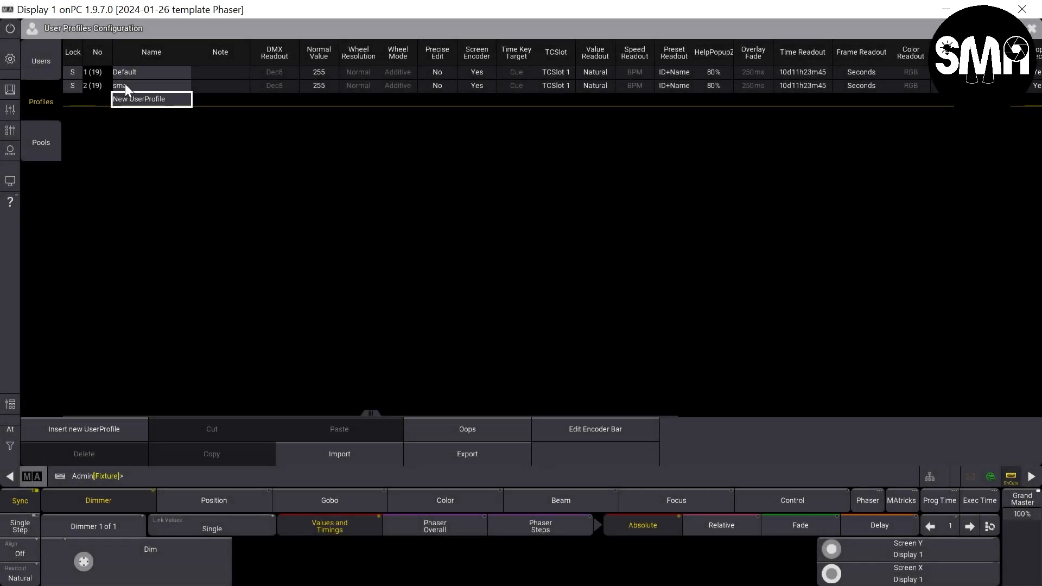
- Set the sma user's profile to 2 "sma" in the users list
left_click(38, 65)
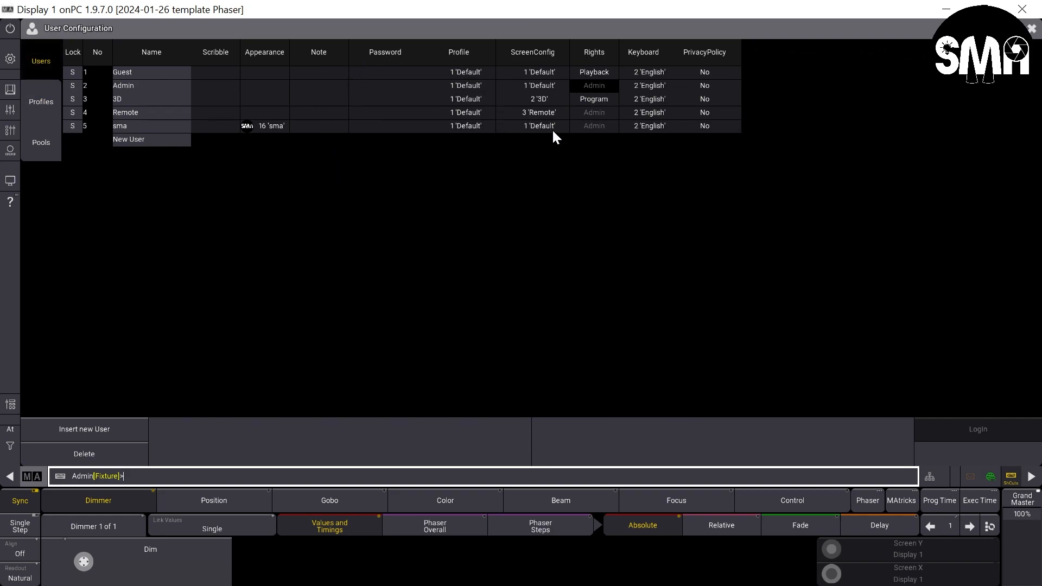
left_click(465, 126)
left_click(463, 141)
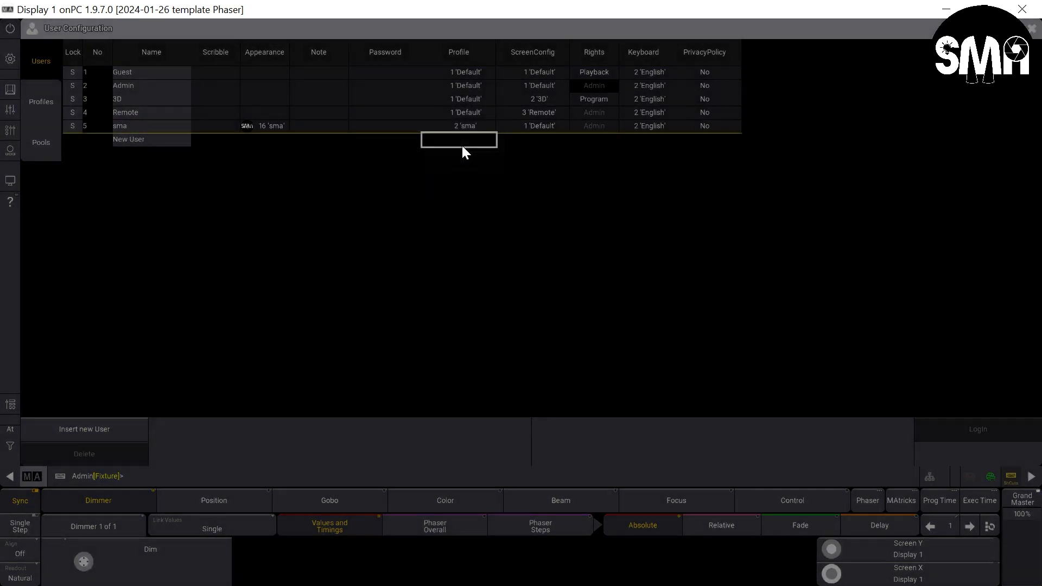
- Log in as the sma user and return to the Admin user with the command "login admin"
left_click(264, 124)
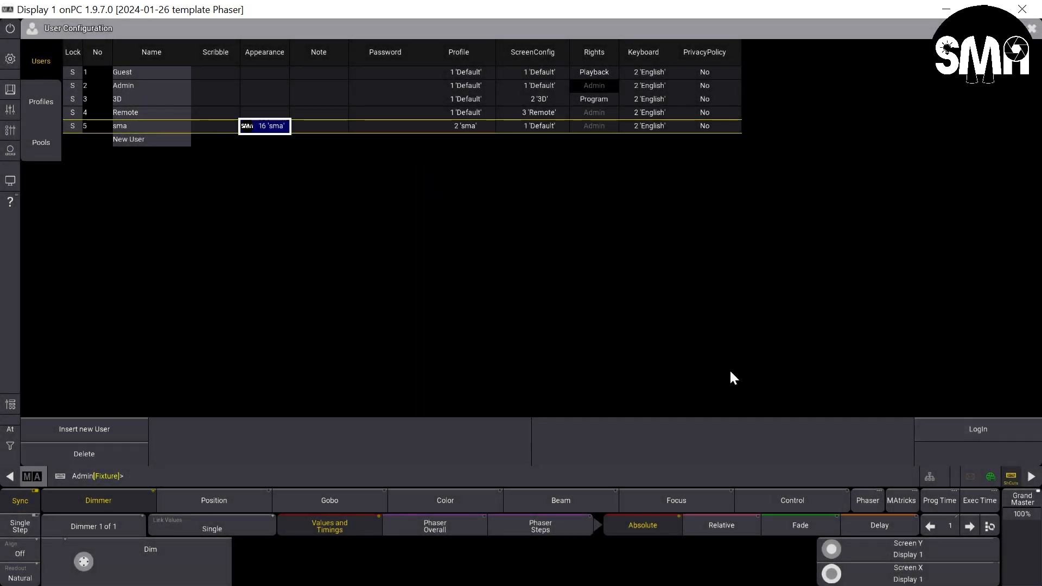
left_click(966, 430)
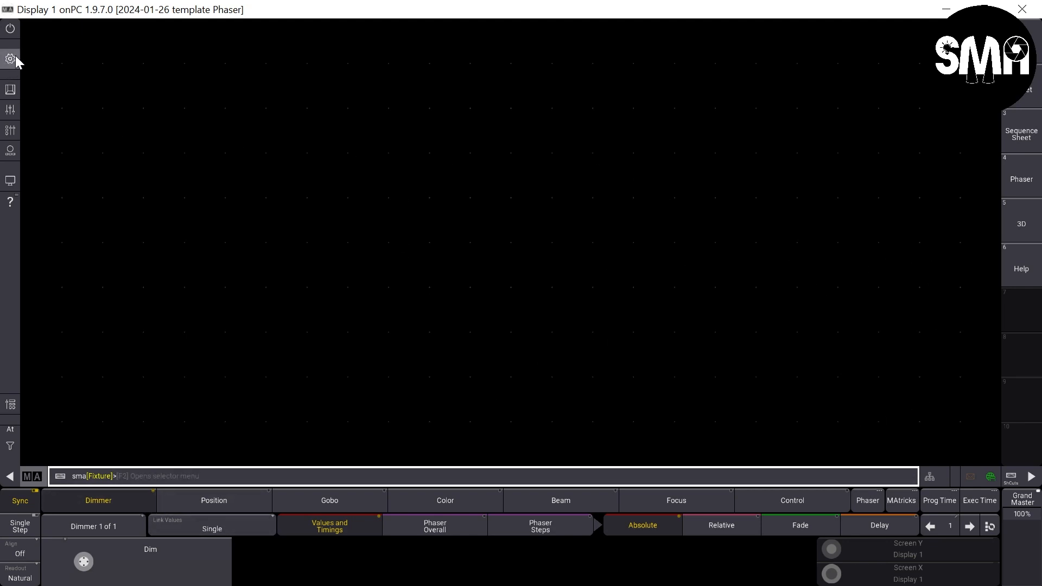
left_click(141, 477)
type("login admin")
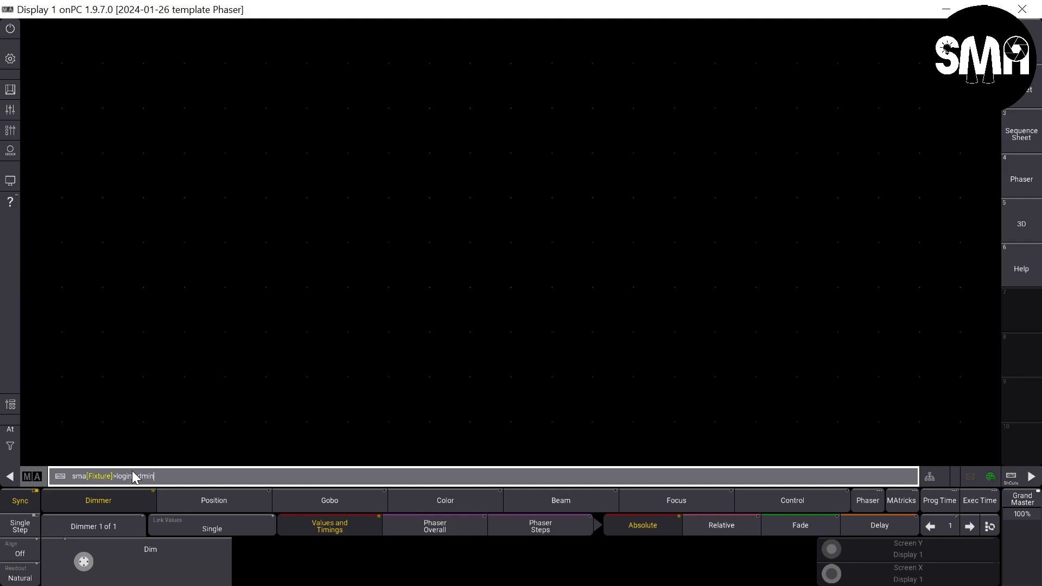
key("Return")
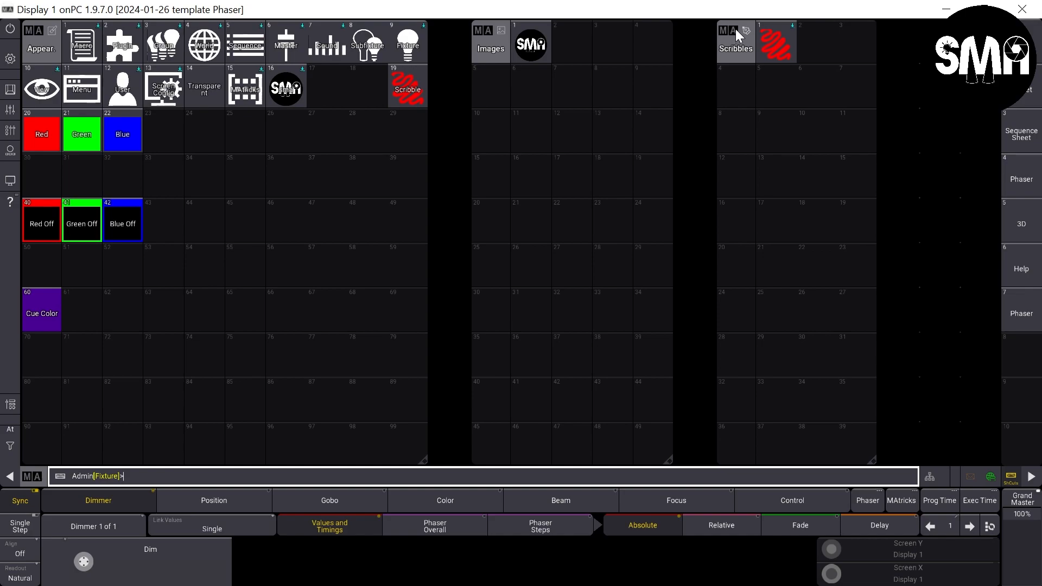
- Move the Images and Scribbles pools up against the Appearances pool and add a Sequences pool in the freed space
left_click_drag(488, 45, 448, 46)
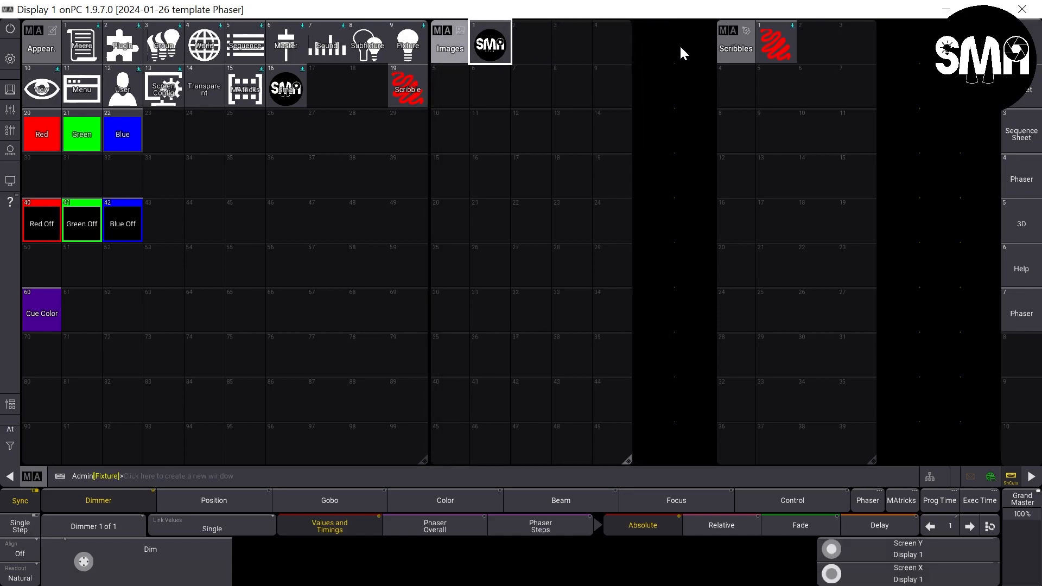
left_click_drag(724, 47, 642, 40)
left_click(814, 39)
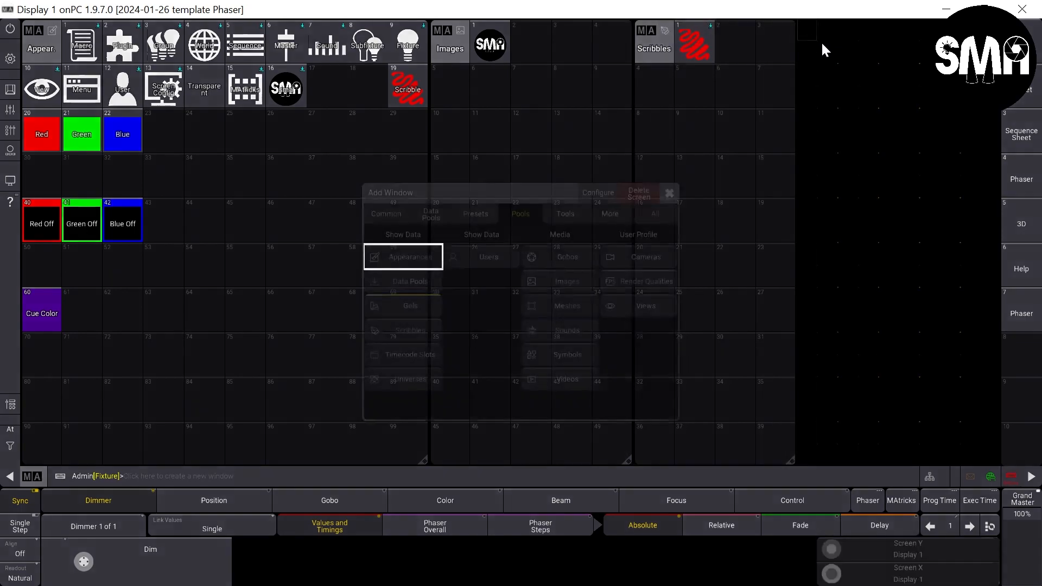
left_click(429, 215)
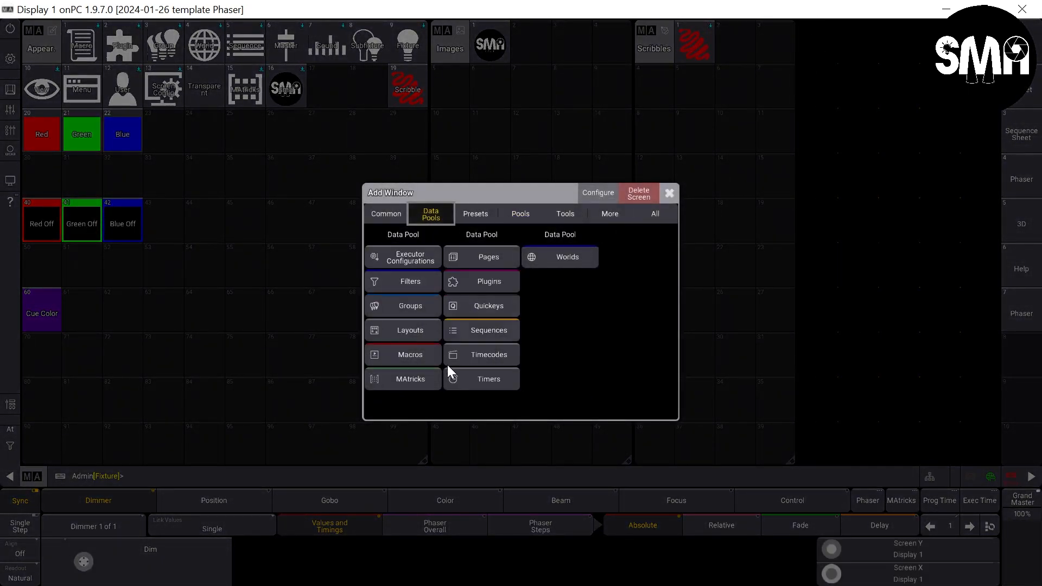
left_click(465, 332)
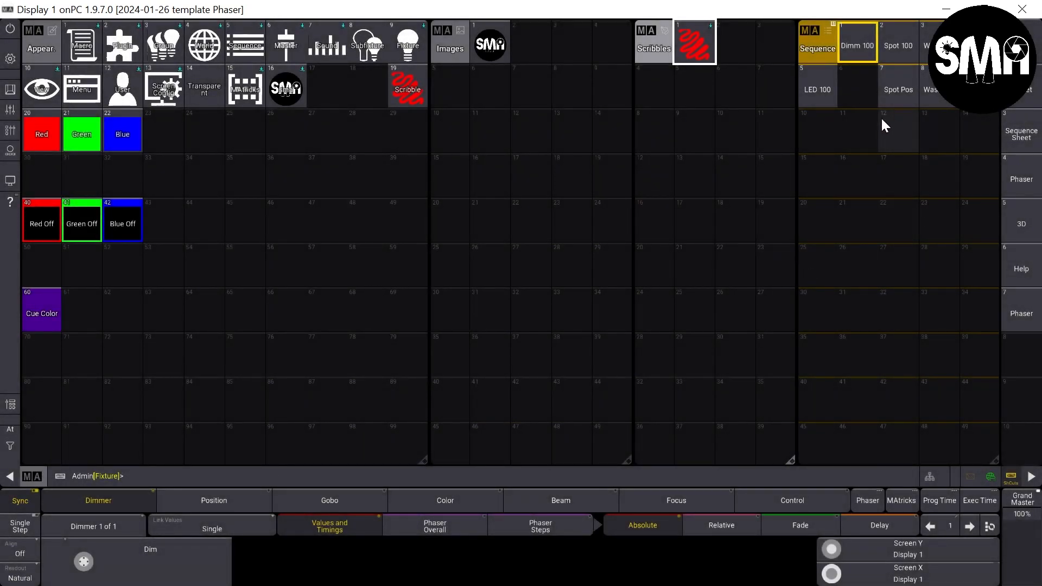
- Create a new sequence at number 10 in the Sequences pool and label it "Test Appear"
left_click(810, 139)
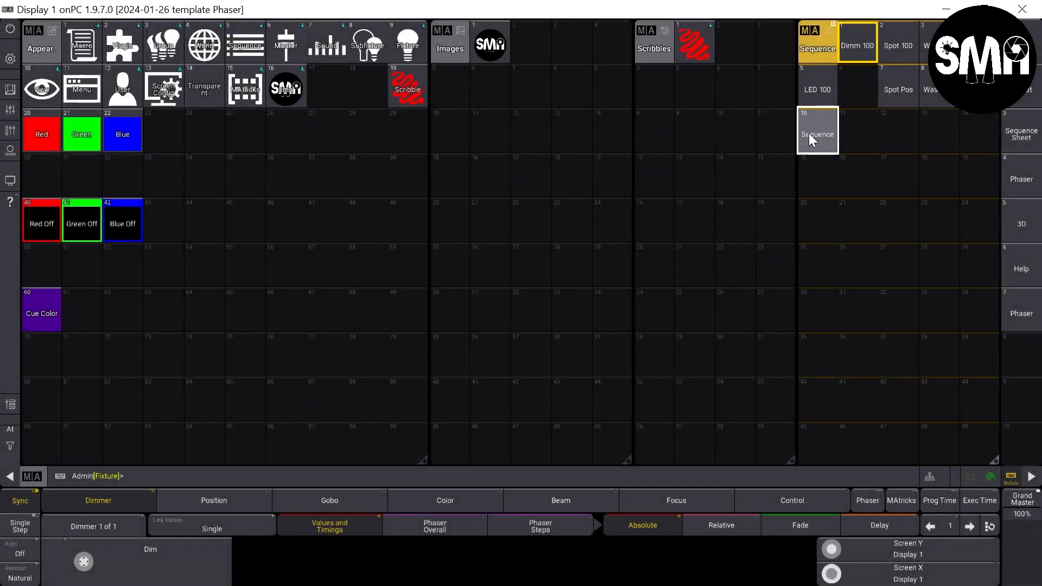
left_click_drag(816, 134, 816, 91)
type("Test a")
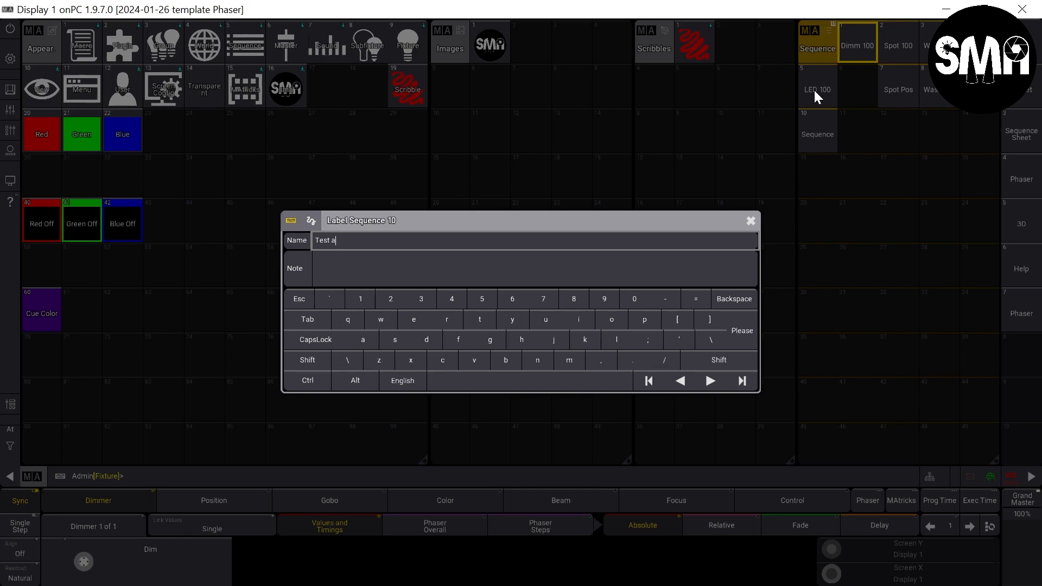
key("BackSpace")
type("Appear")
key("Return")
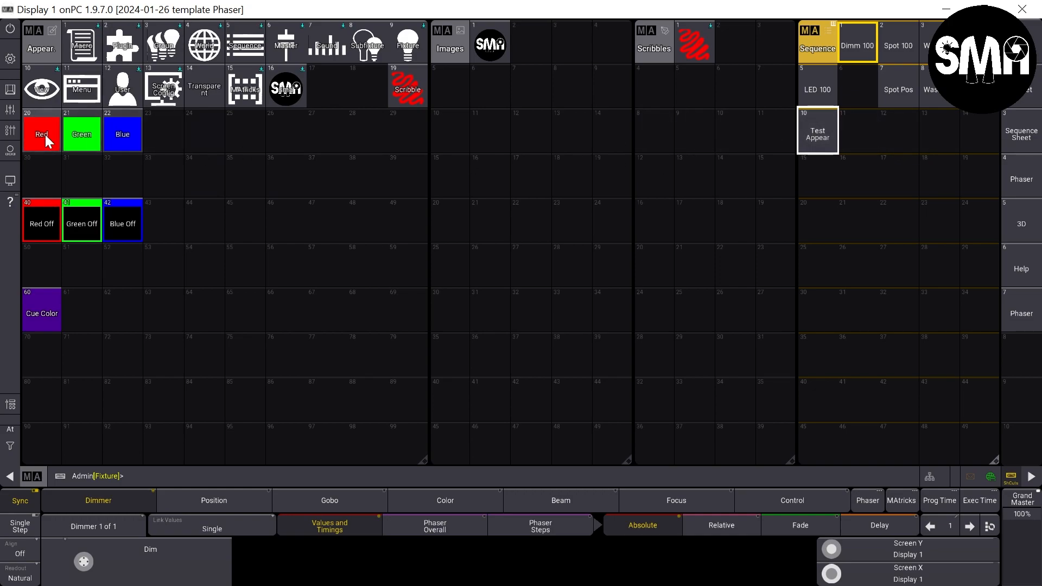
- Assign the Red appearance to the Test Appear sequence directly from the Appearances pool
key("a")
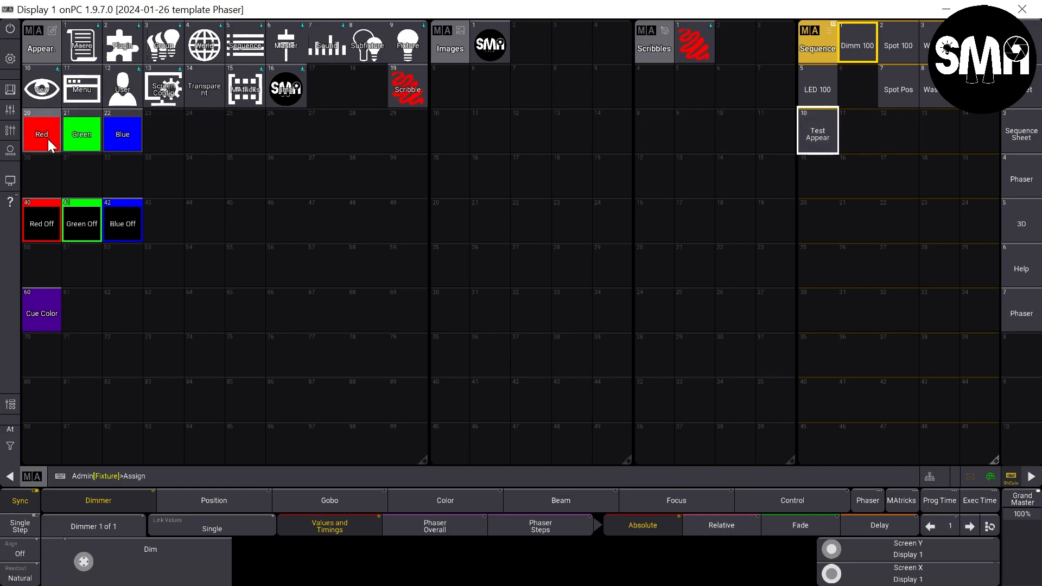
left_click(47, 139)
left_click(819, 131)
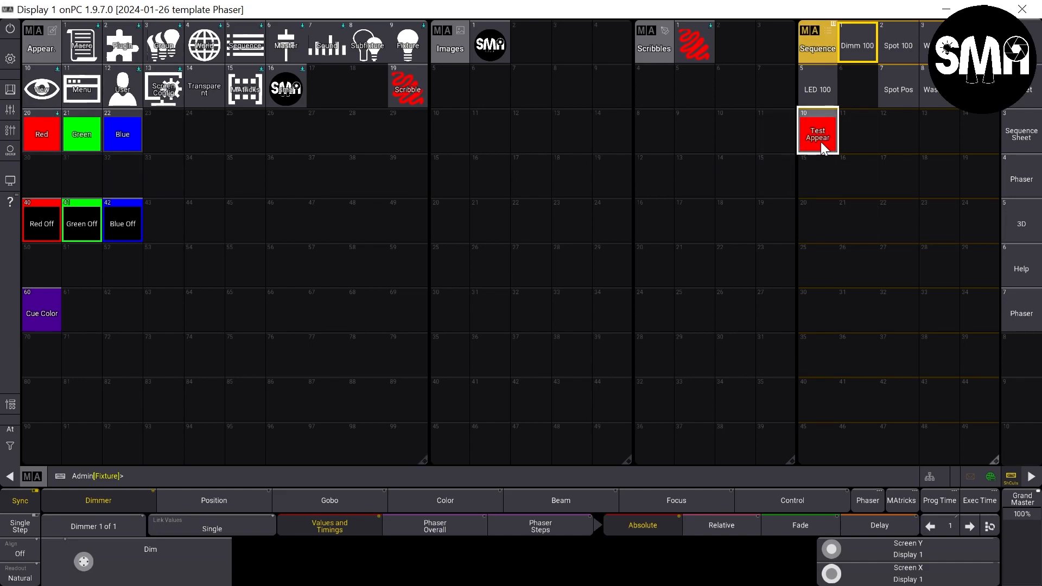
- Change the Test Appear sequence's appearance to 21 "Green" in its sequence settings
left_click_drag(819, 136, 823, 222)
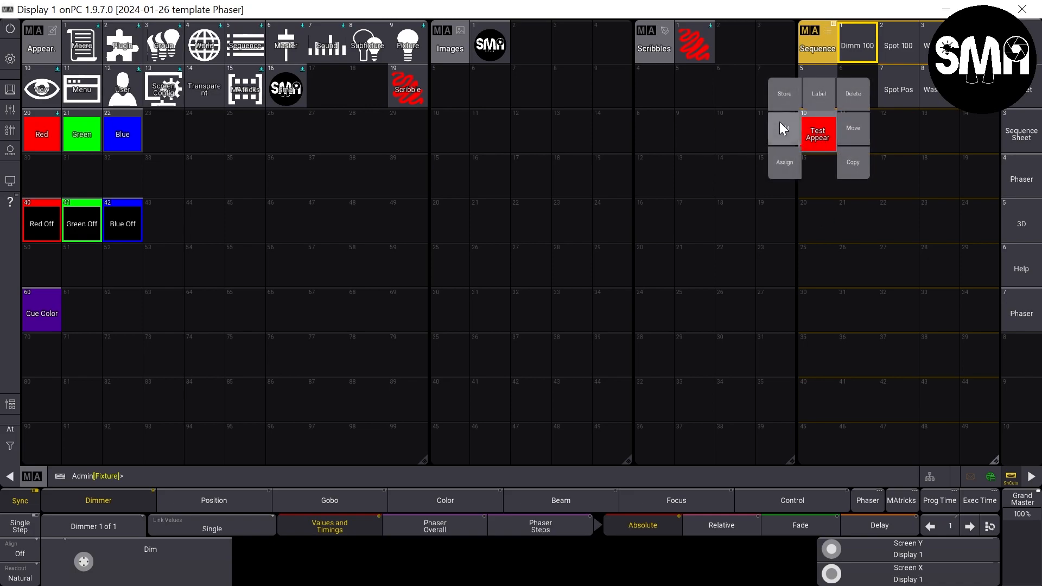
left_click(783, 129)
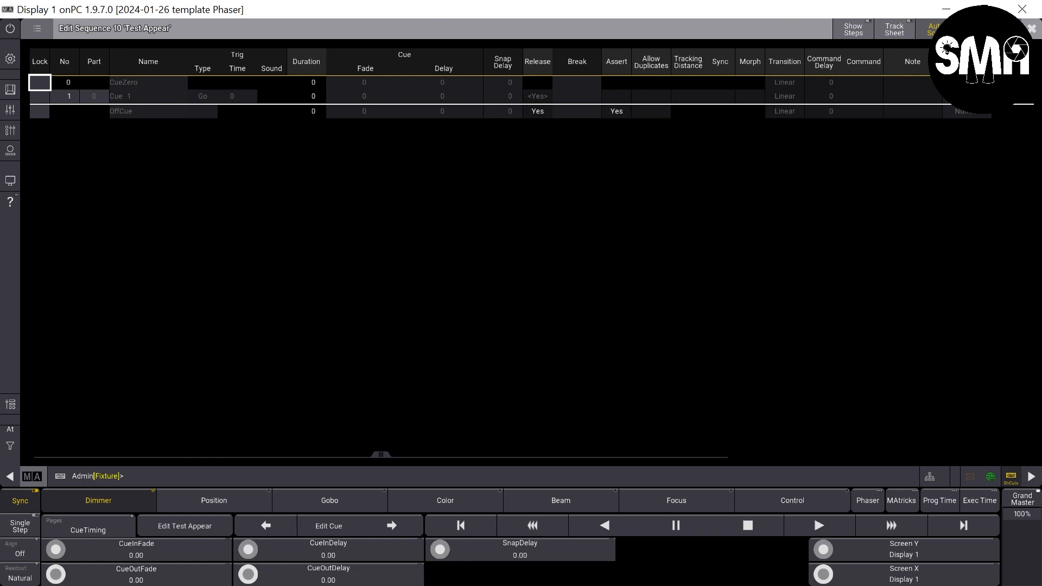
left_click(987, 28)
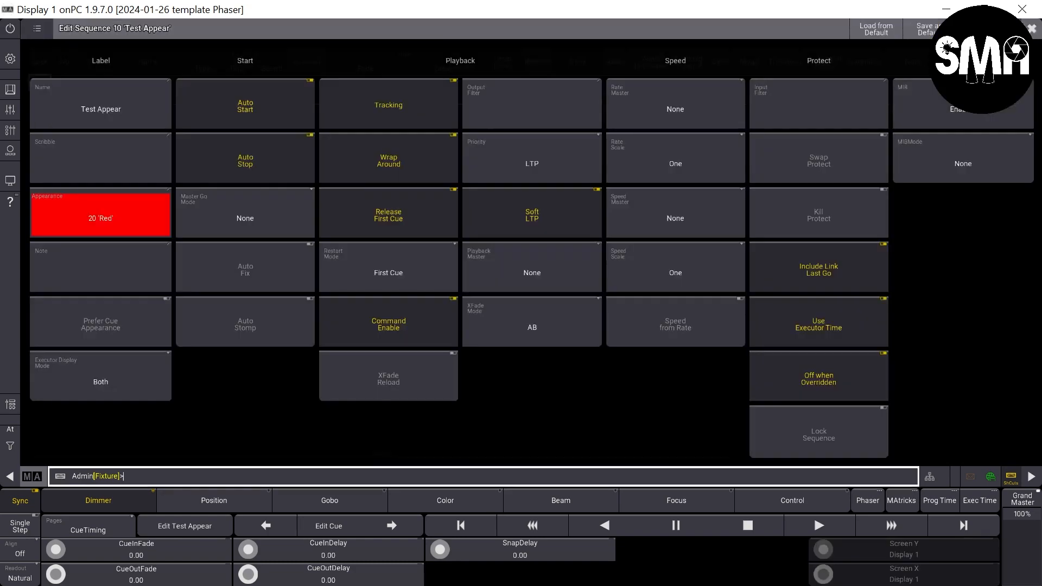
left_click(103, 218)
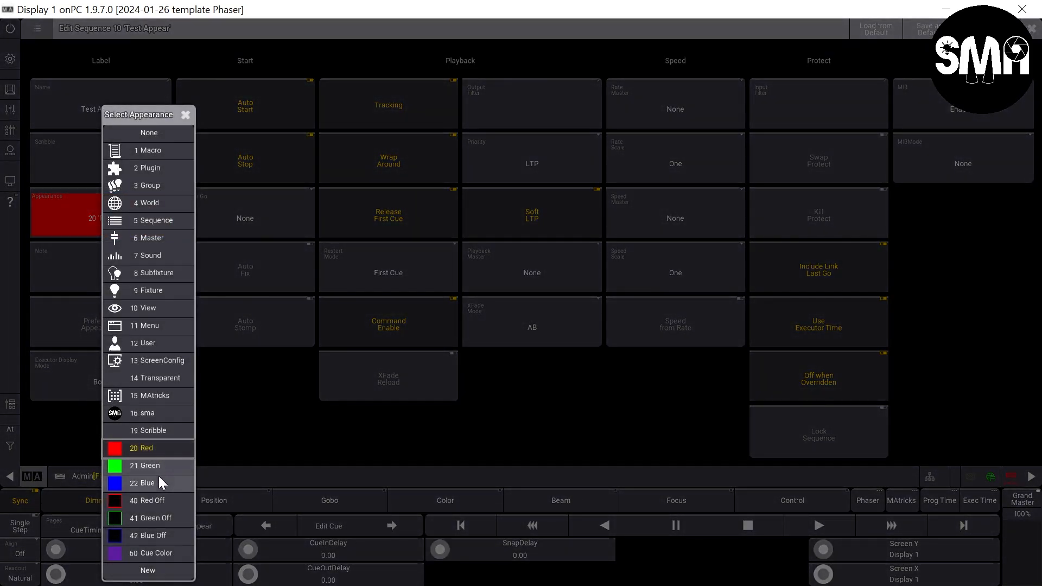
left_click(144, 464)
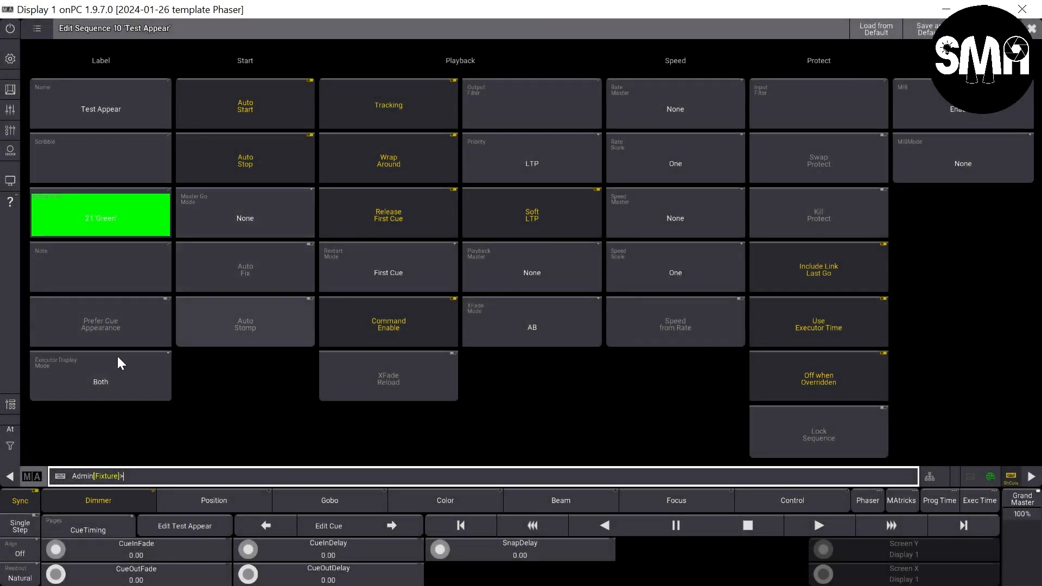
left_click(1031, 28)
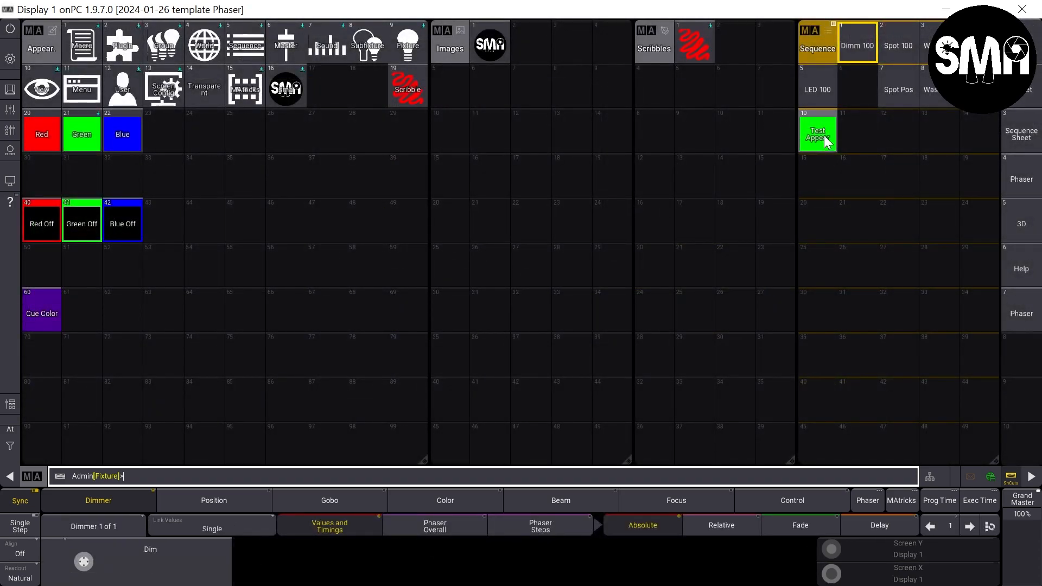
- Open the Test Appear sequence for editing and try to store a range of cues in it
left_click_drag(822, 124, 785, 139)
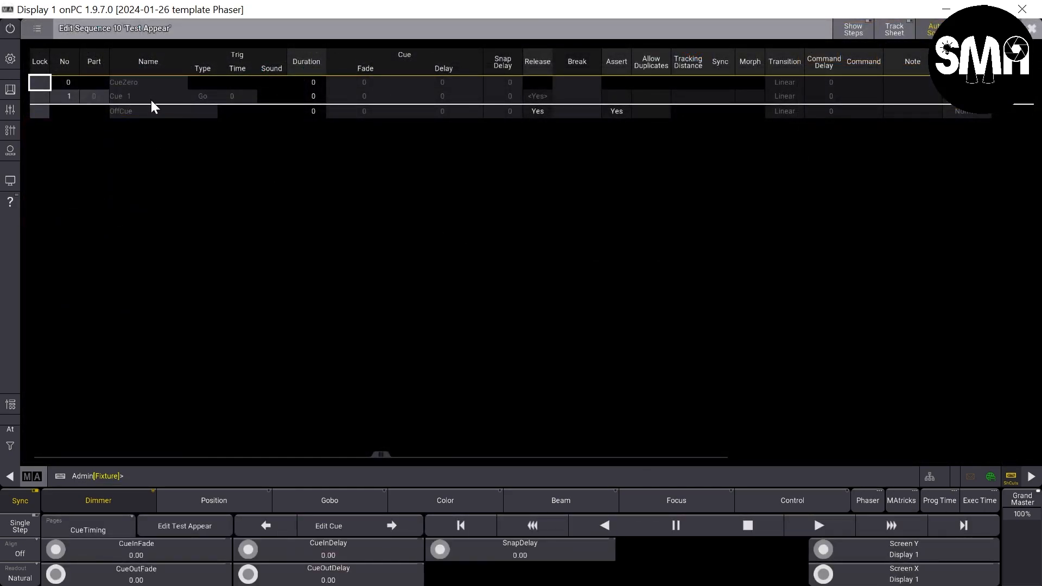
key("s")
key("q")
key("t")
key("Return")
- Make Test Appear the selected sequence and check the cue list of the Dimm 100 sequence
left_click(1032, 29)
left_click(812, 130)
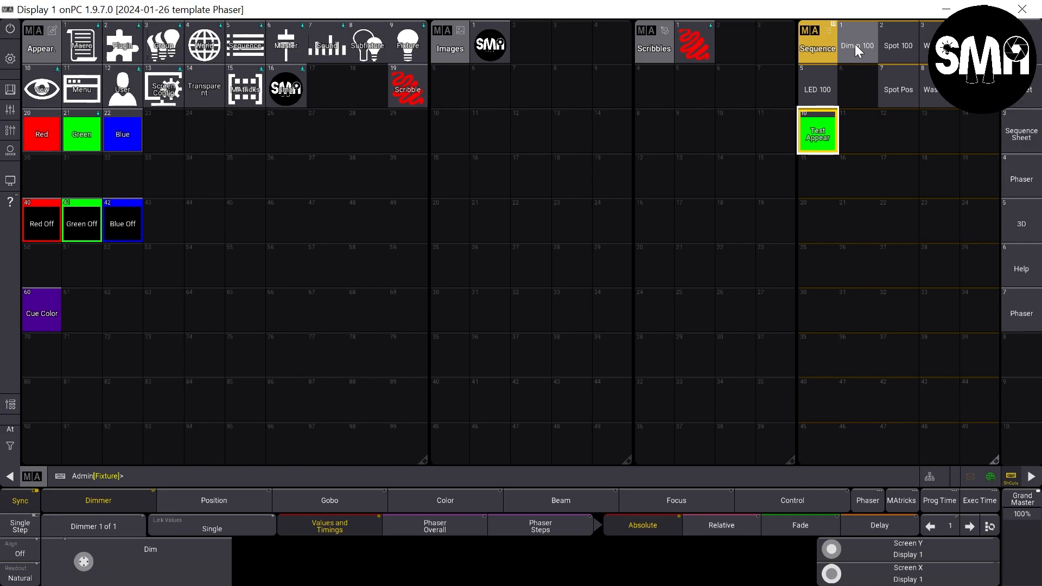
left_click_drag(854, 42, 827, 59)
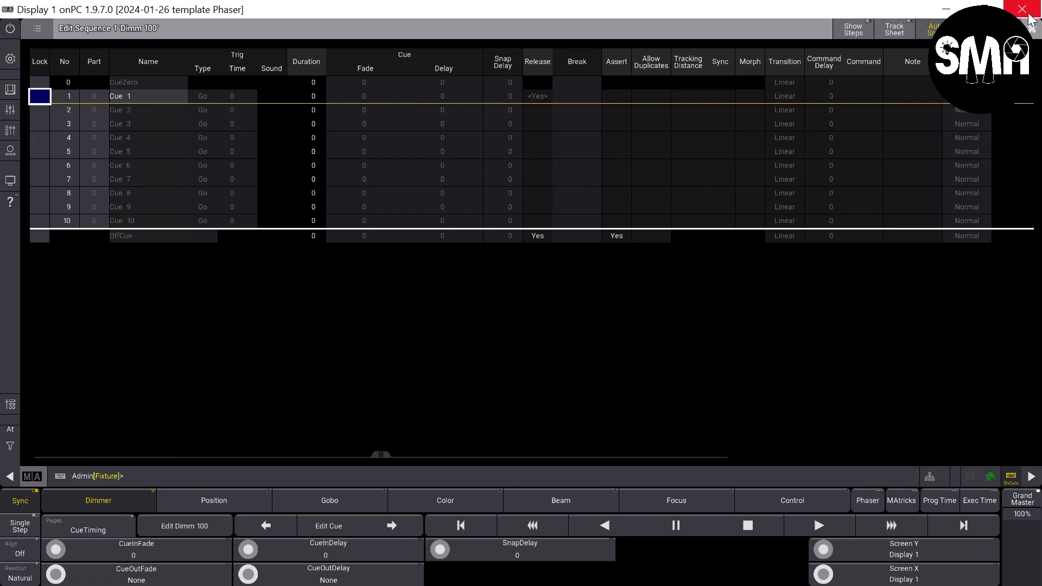
left_click(1033, 29)
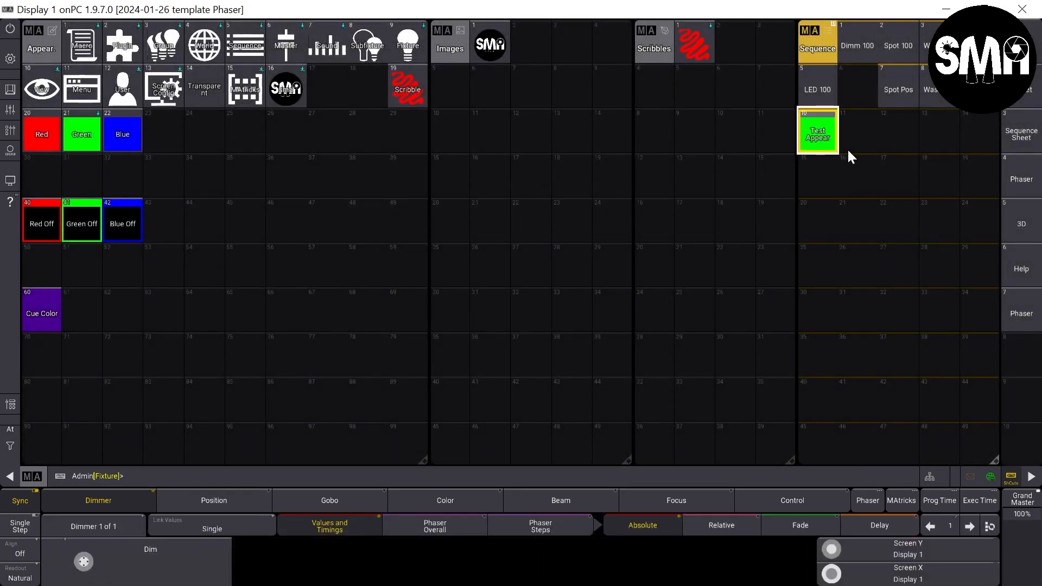
- Reopen the Test Appear sequence for editing and store cues 1 through 10 in it
left_click_drag(815, 135, 787, 133)
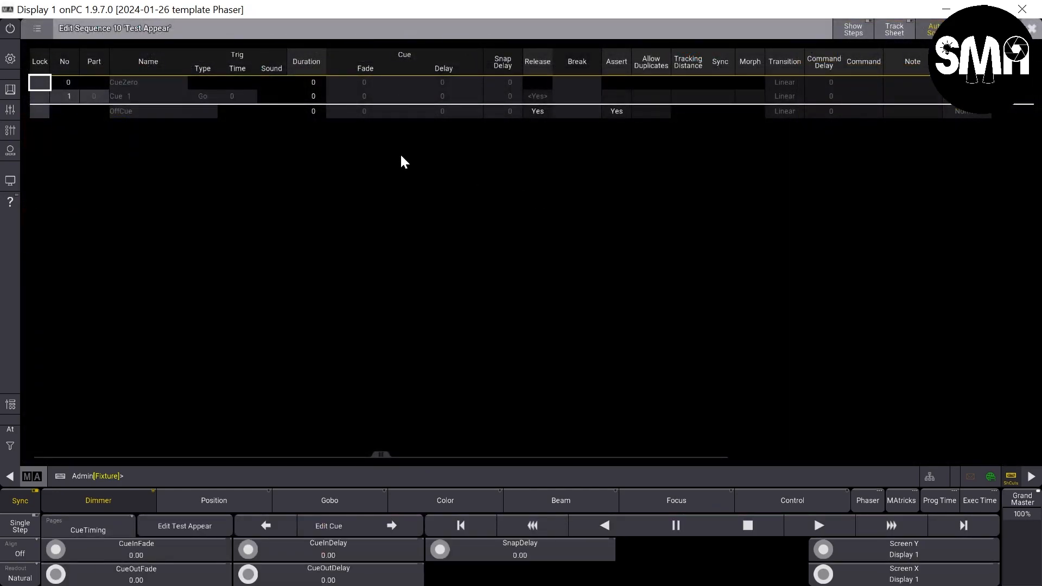
key("s")
key("q")
type("t10")
key("Return")
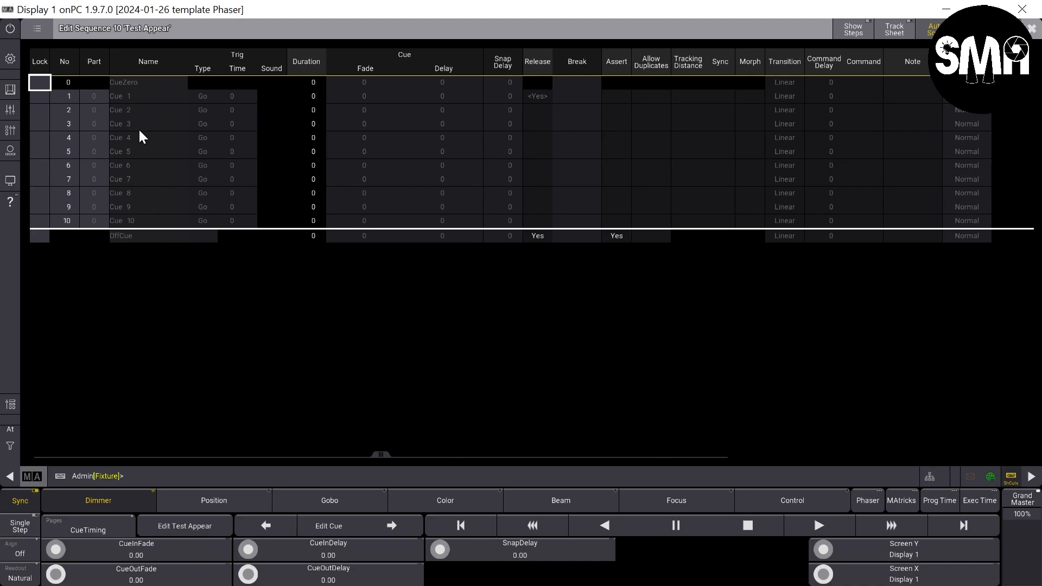
- Label cues 3, 6 and 9 of the Test Appear sequence together as "Modertion"
key("l")
key("q")
key("Return")
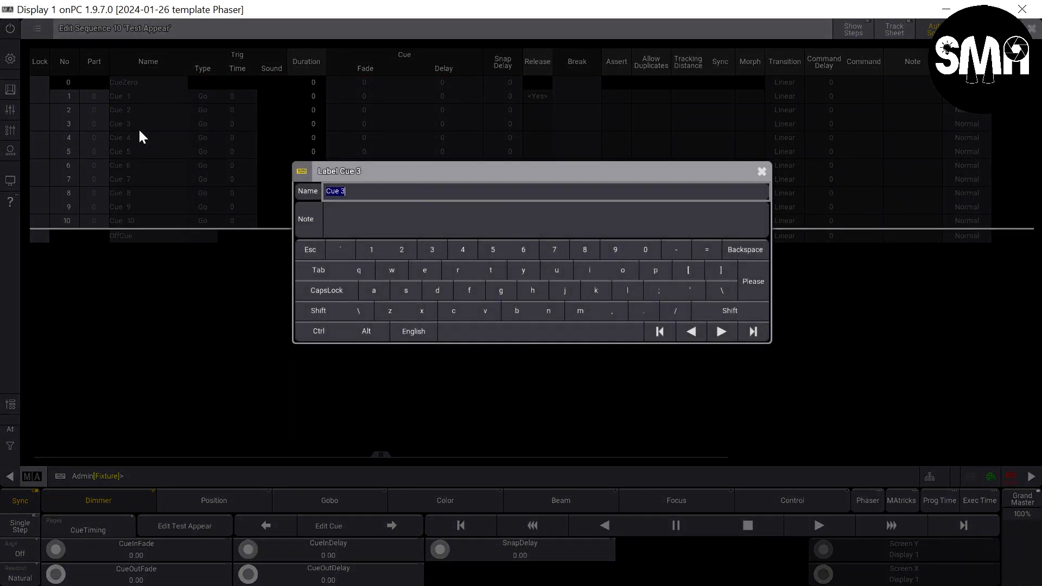
type("Modertion")
key("Return")
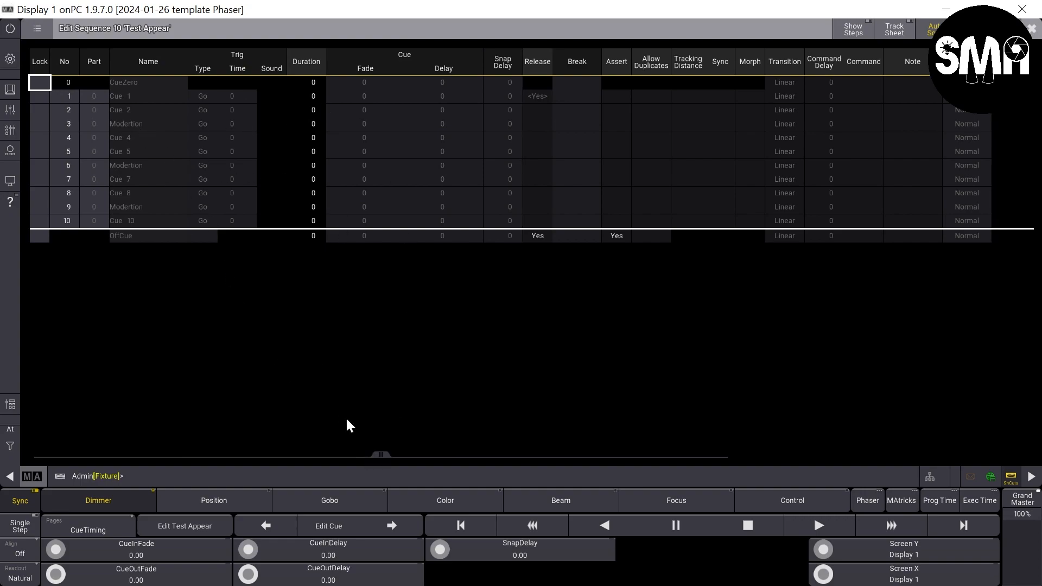
- Assign appearance 60 "Cue Color" to cue 3 of the Test Appear sequence
left_click_drag(382, 453, 735, 443)
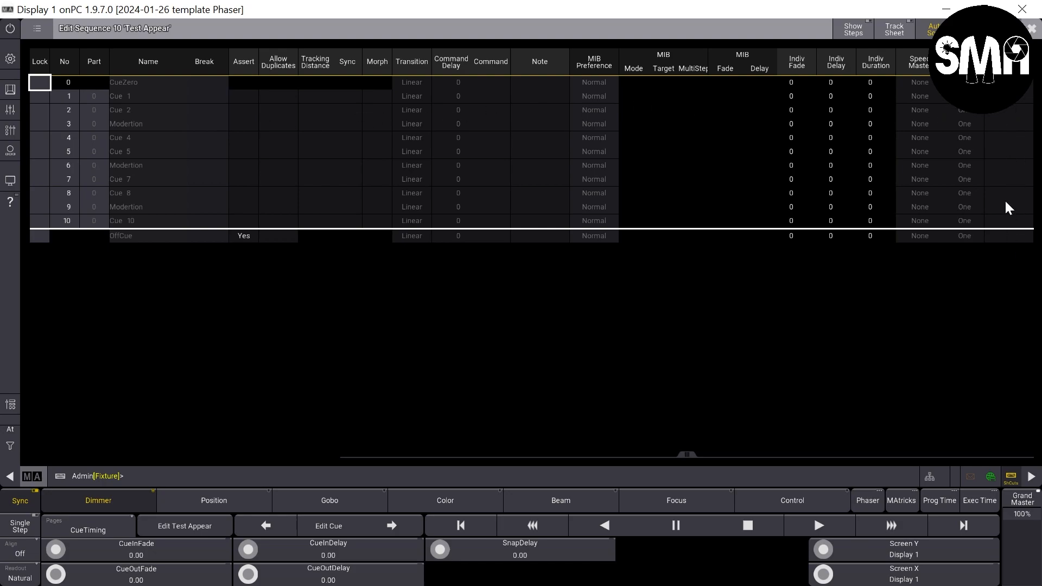
left_click(1010, 112)
left_click(1004, 126)
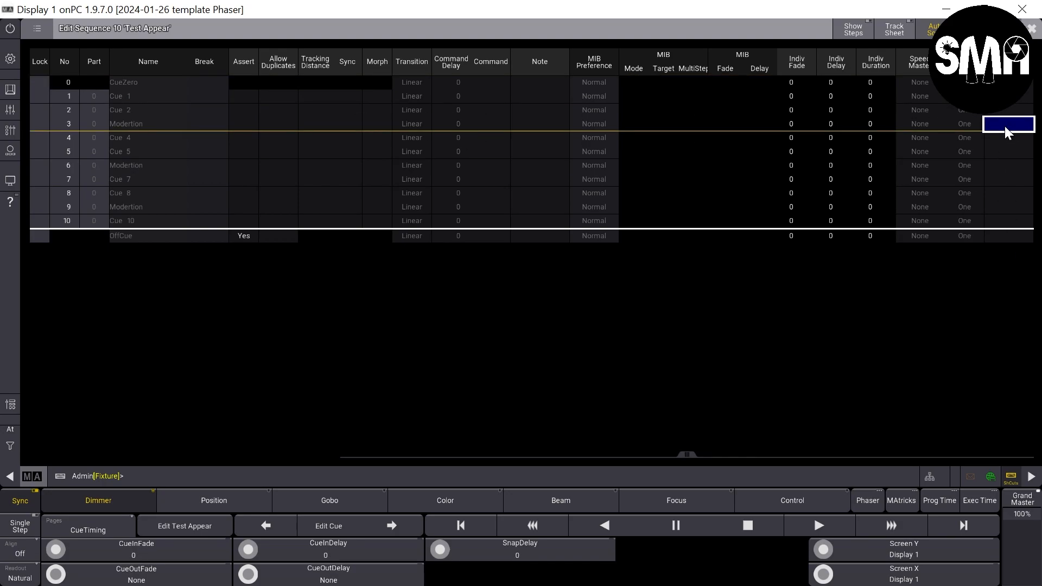
left_click(1005, 126)
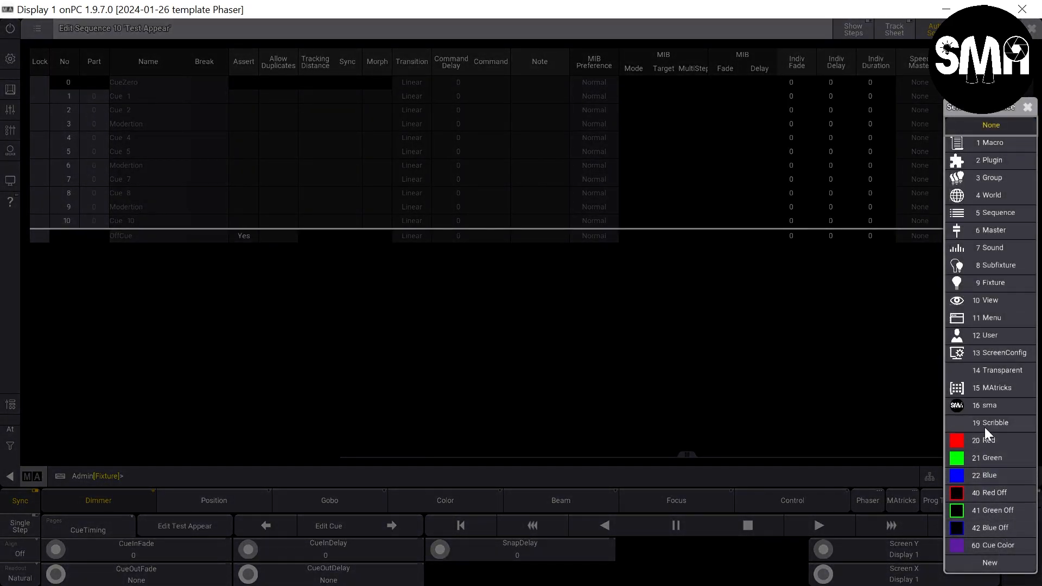
left_click(996, 545)
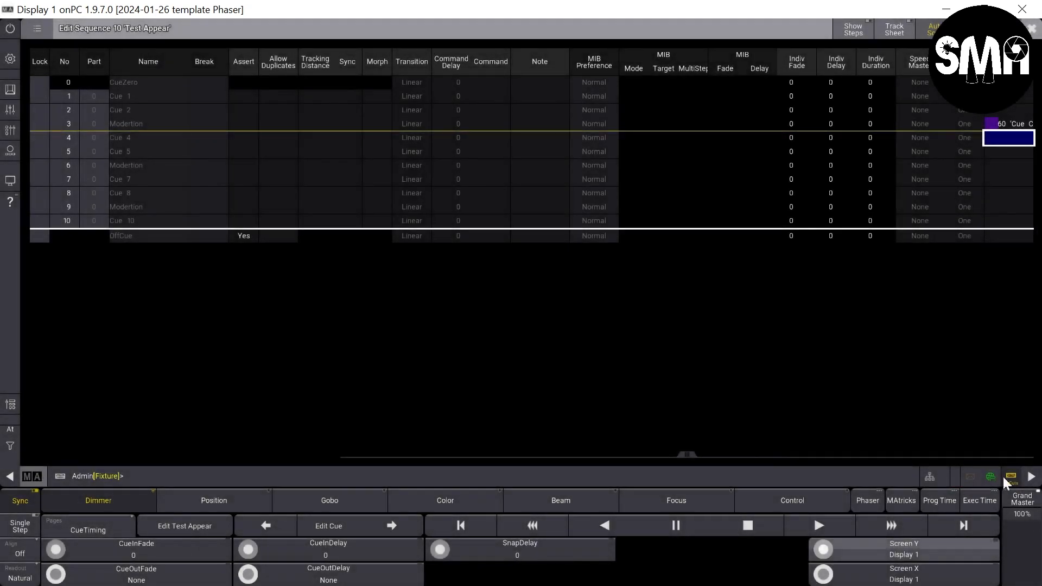
- Assign appearance 60 "Cue Color" to the Modertion cues 6 and 9
left_click(196, 169)
left_click(995, 165)
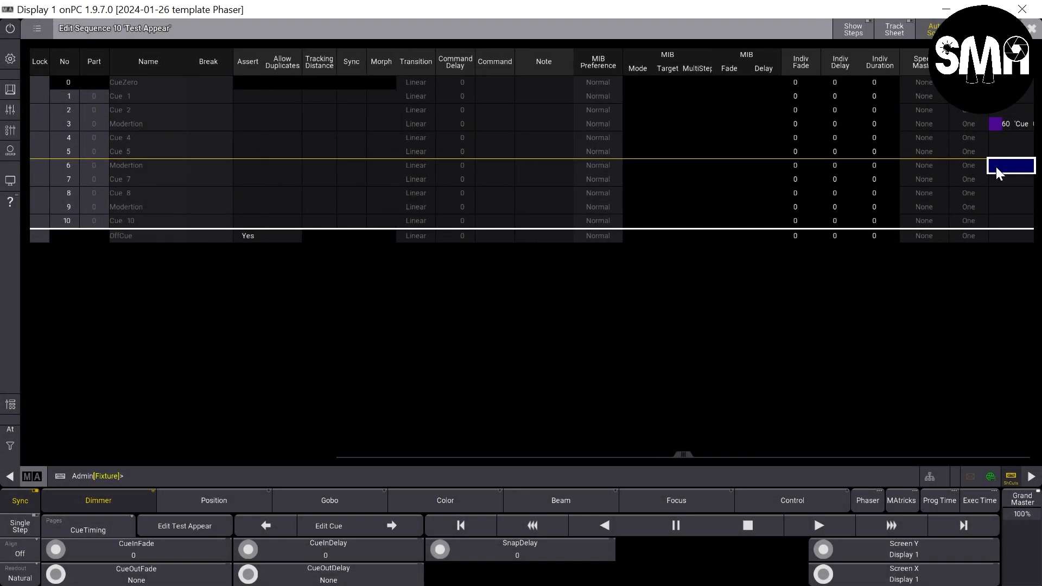
left_click(995, 168)
left_click(995, 549)
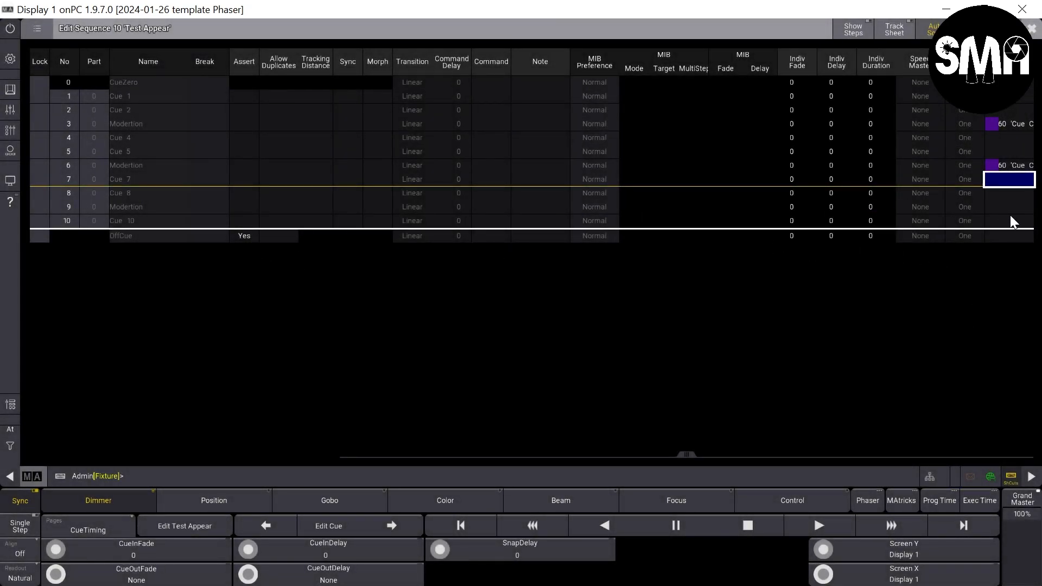
left_click(1005, 210)
left_click(1005, 210)
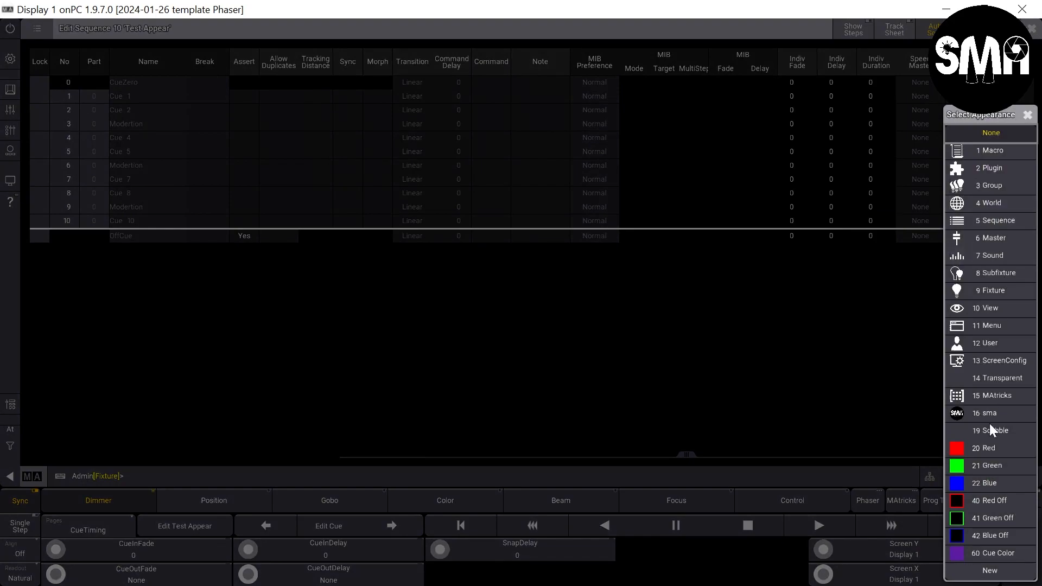
left_click(997, 553)
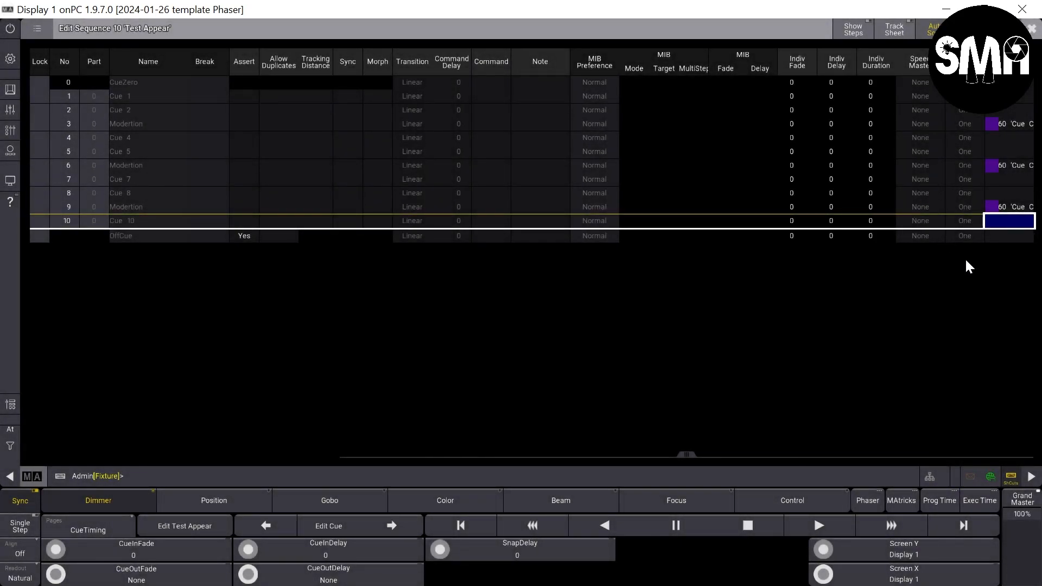
- Enable Prefer Cue Appearance in the settings of the Test Appear sequence and close its editor
left_click_drag(685, 454, 275, 420)
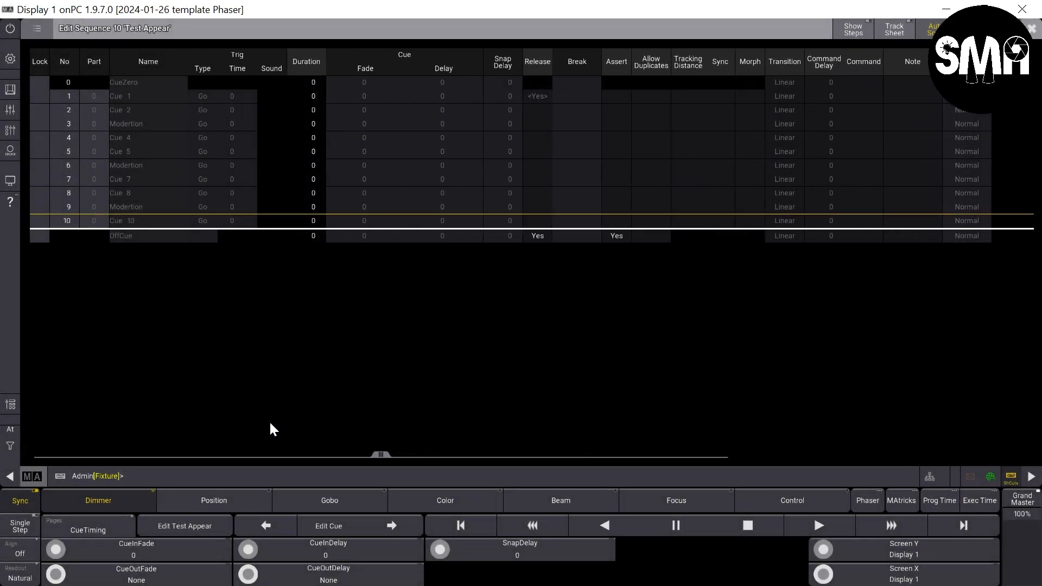
left_click_drag(182, 426, 235, 410)
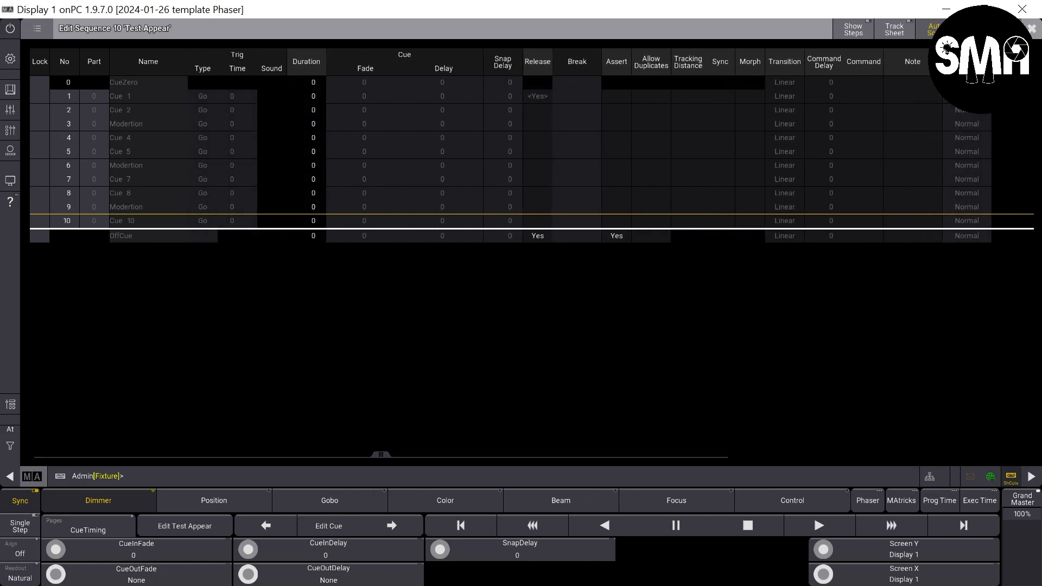
left_click(981, 29)
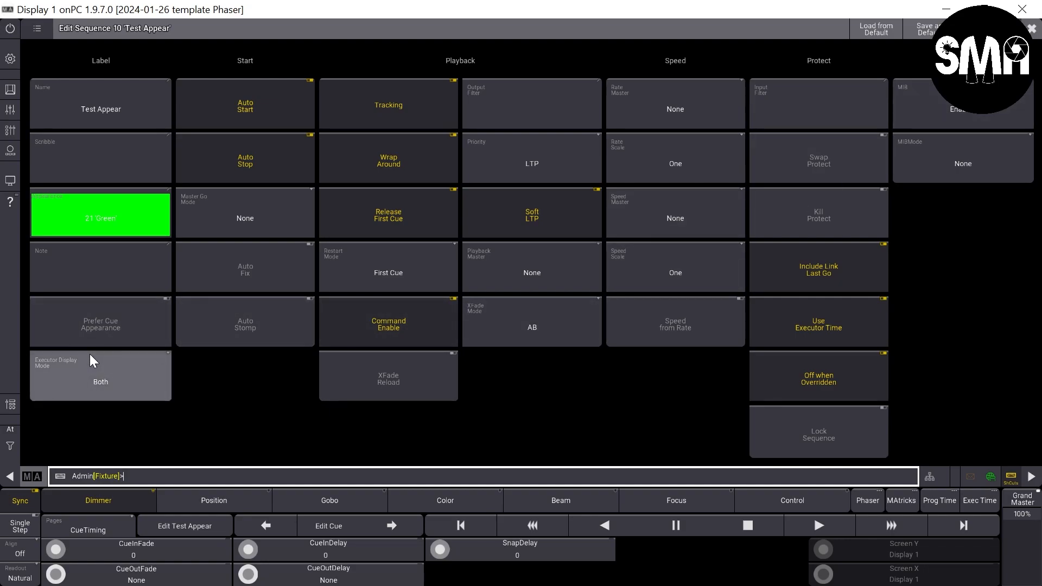
left_click(100, 334)
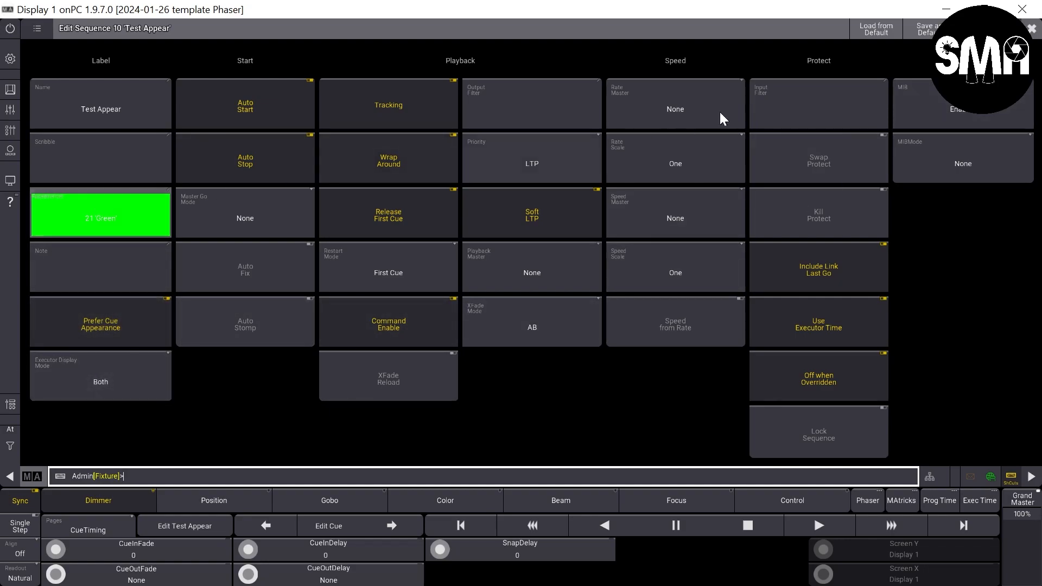
left_click(1032, 28)
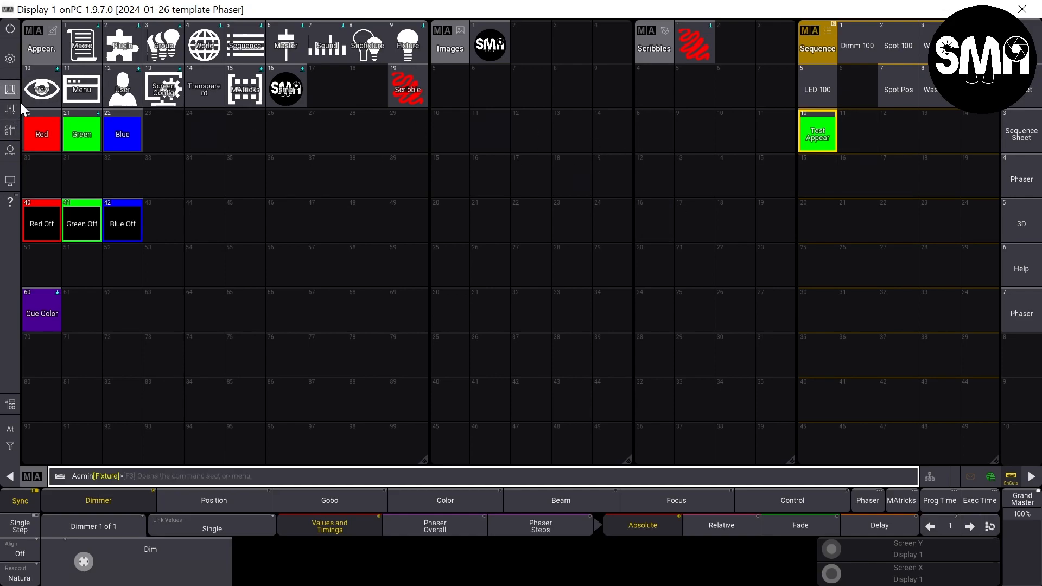
- Advance the Test Appear sequence to cue 3 with Go+ in the Custom Master Section, then briefly show the command wing bar
left_click(8, 153)
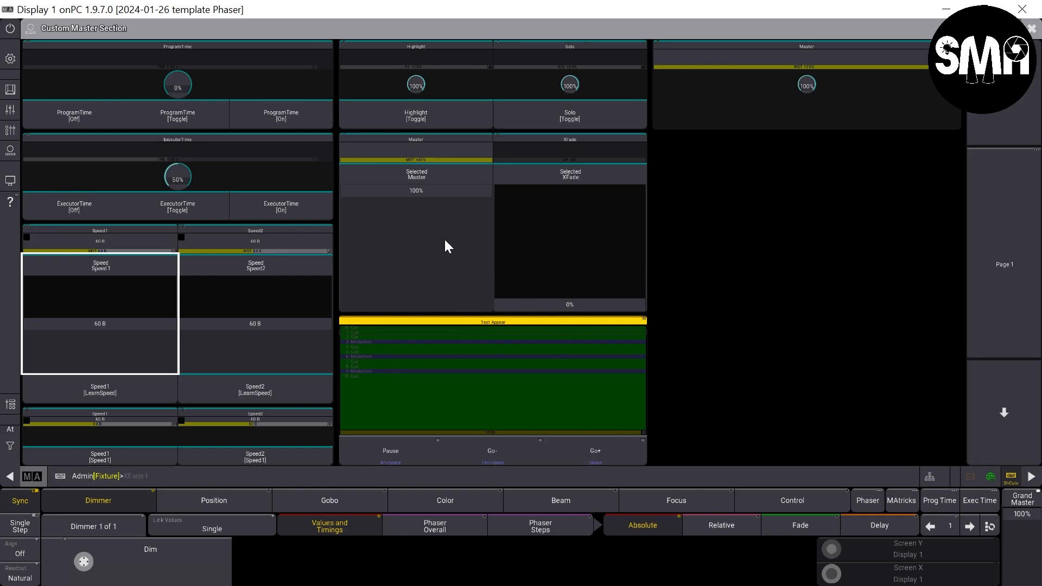
left_click(598, 454)
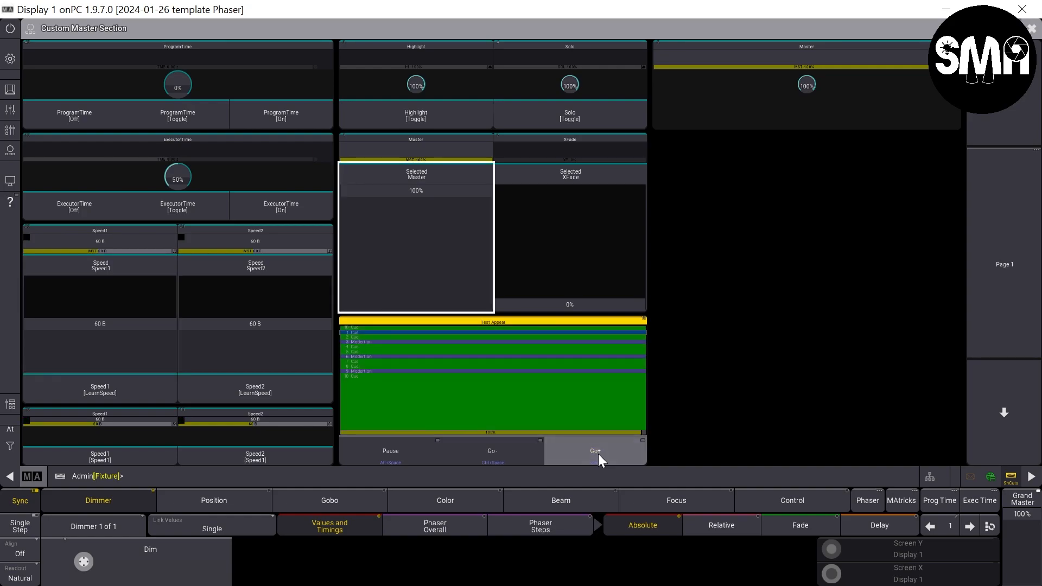
left_click(598, 453)
left_click(604, 453)
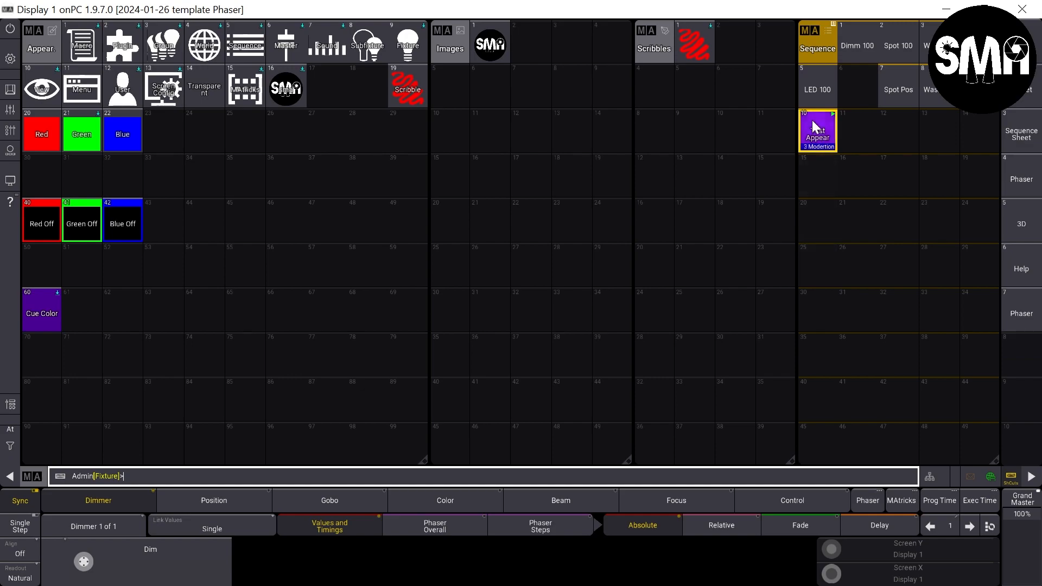
left_click(11, 402)
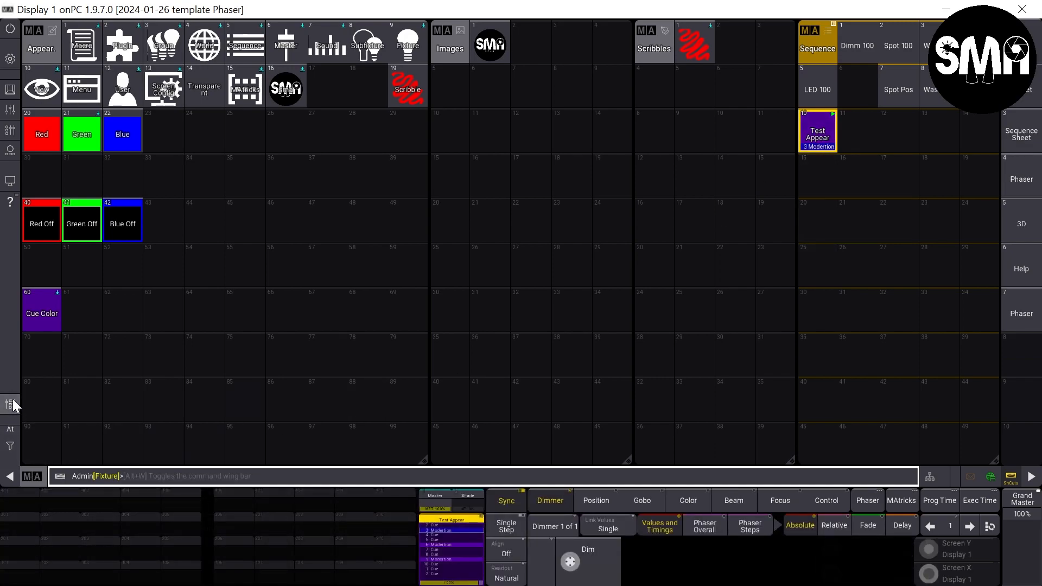
left_click(11, 404)
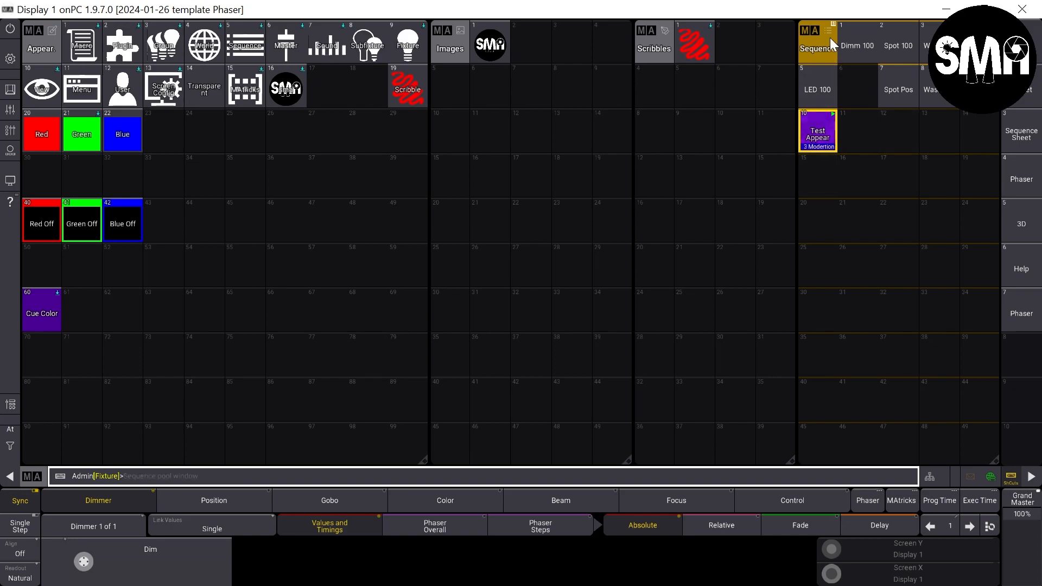
- Set the Sequence pool's action to Go+ and close the pool settings
left_click(811, 28)
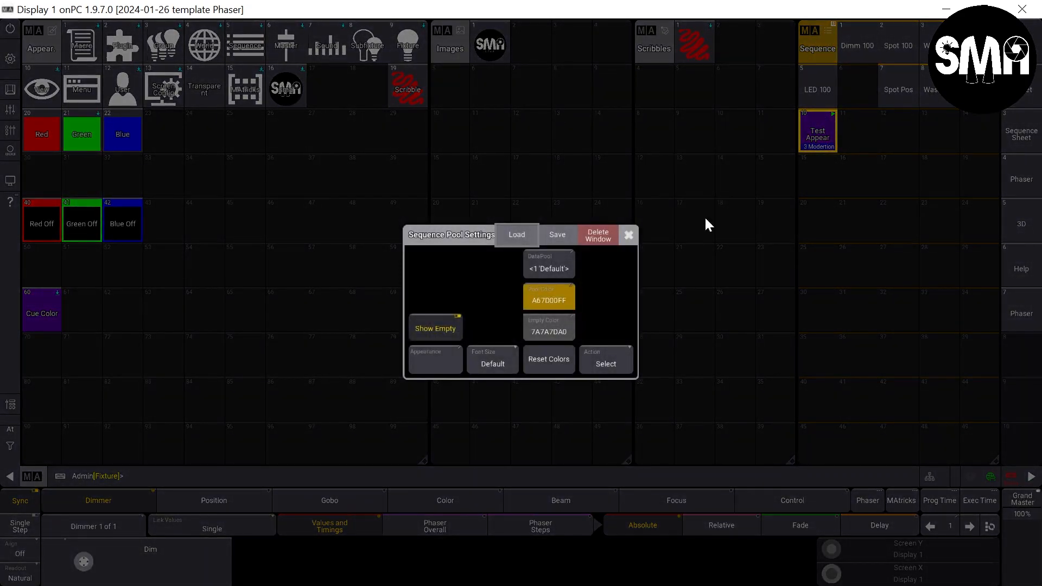
left_click(606, 359)
left_click(596, 392)
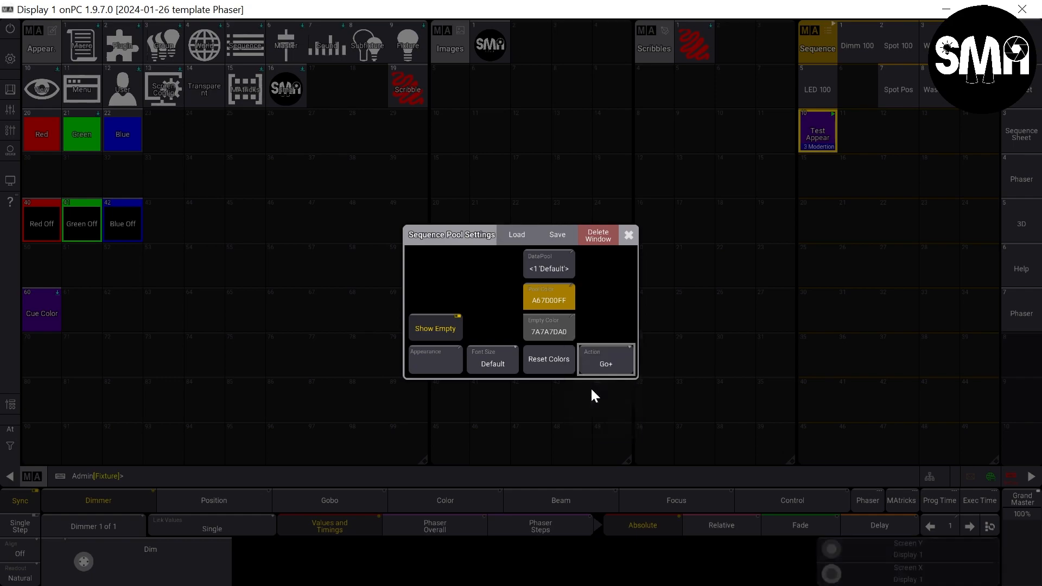
left_click(628, 236)
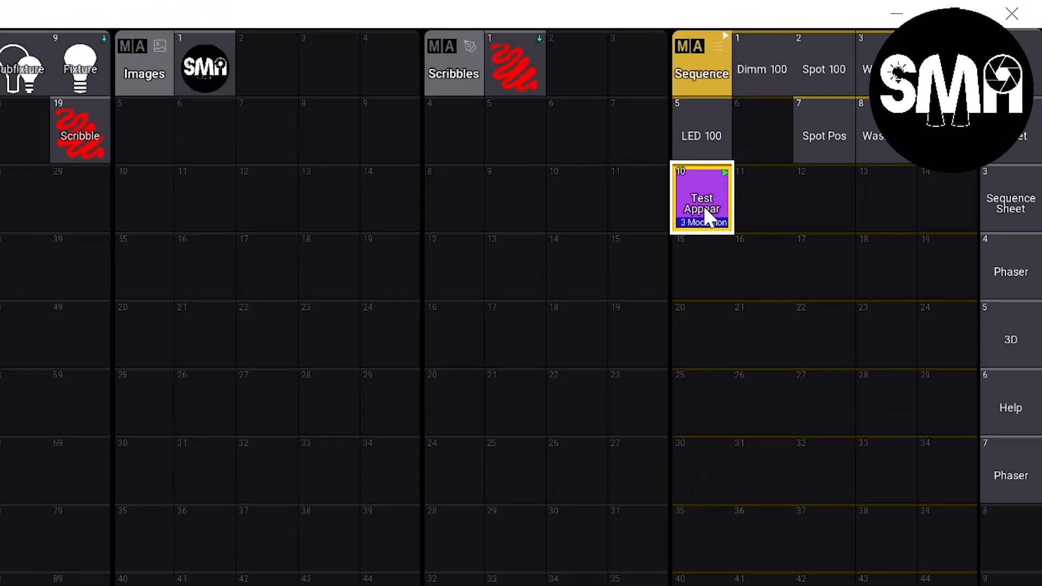
- Advance the Test Appear sequence repeatedly through its cues from the Sequence pool to check how its appearance changes
left_click(820, 144)
left_click(602, 301)
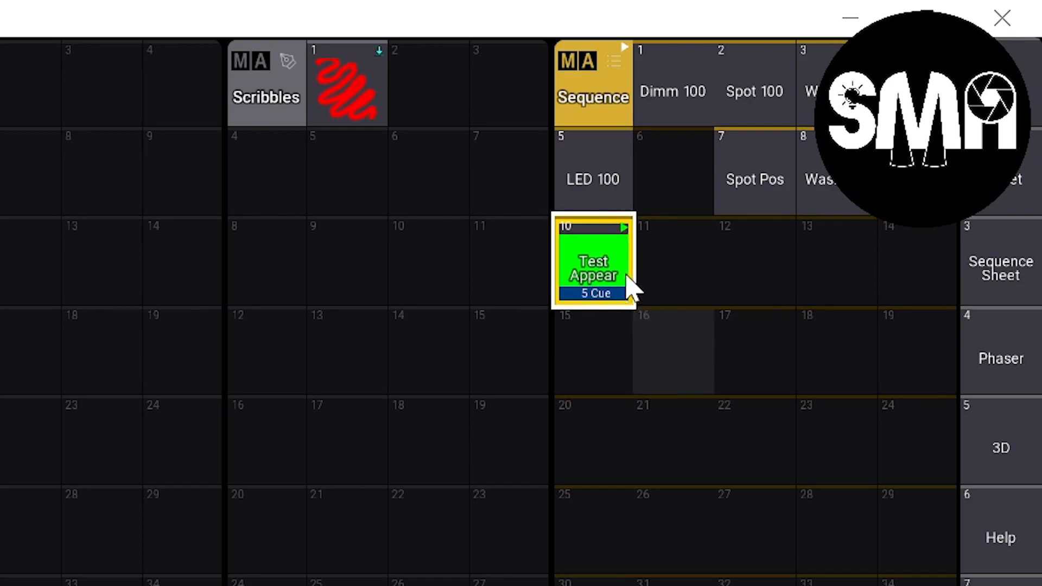
left_click(624, 250)
left_click(624, 259)
left_click(601, 260)
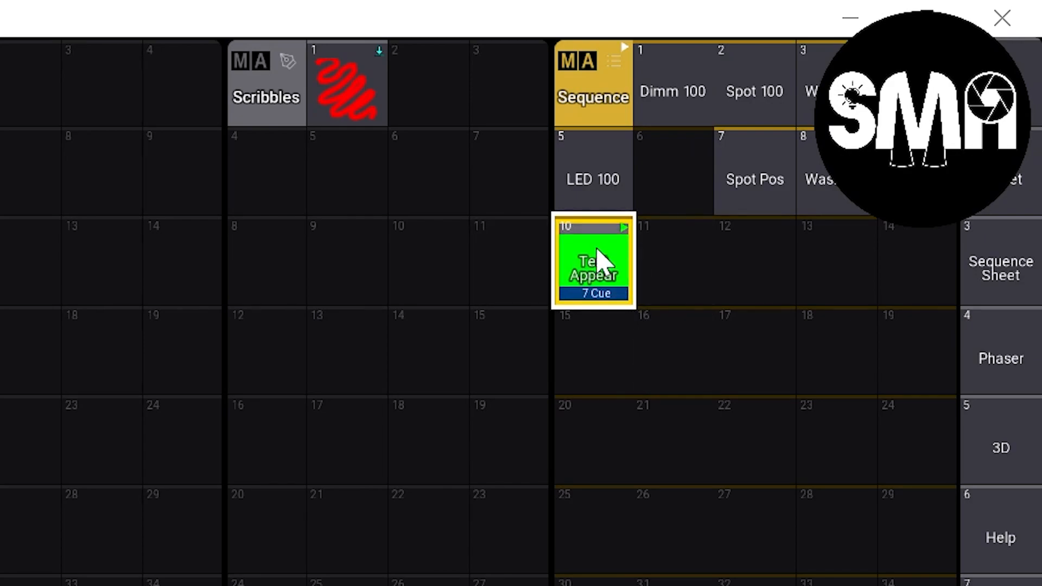
left_click(608, 272)
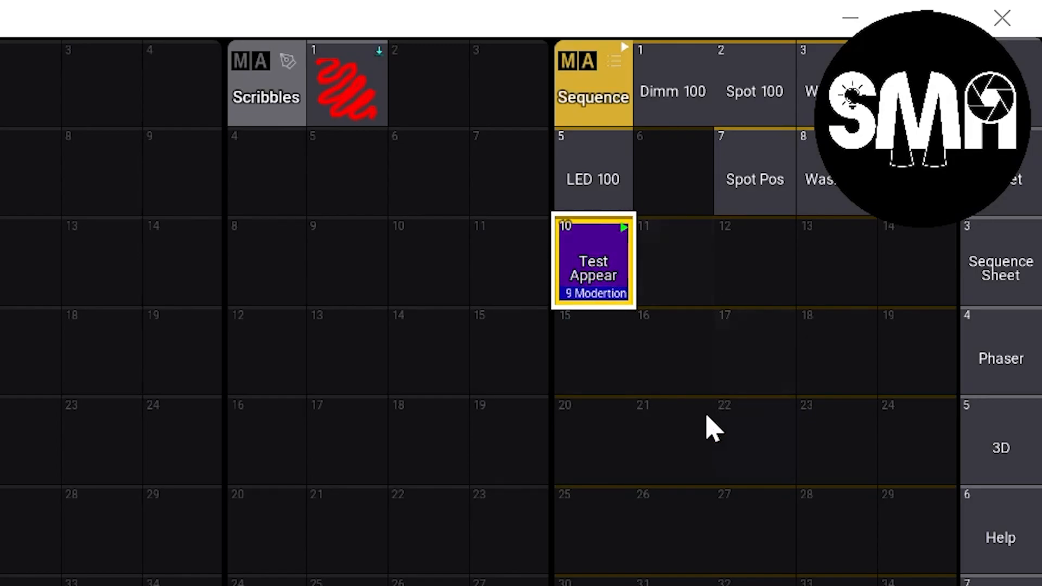
left_click(624, 256)
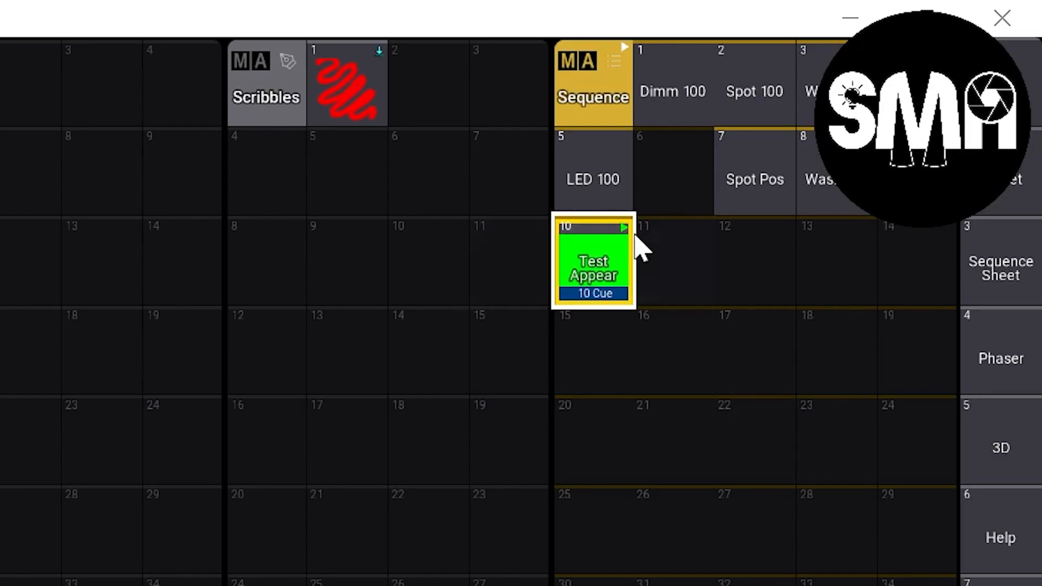
left_click(580, 276)
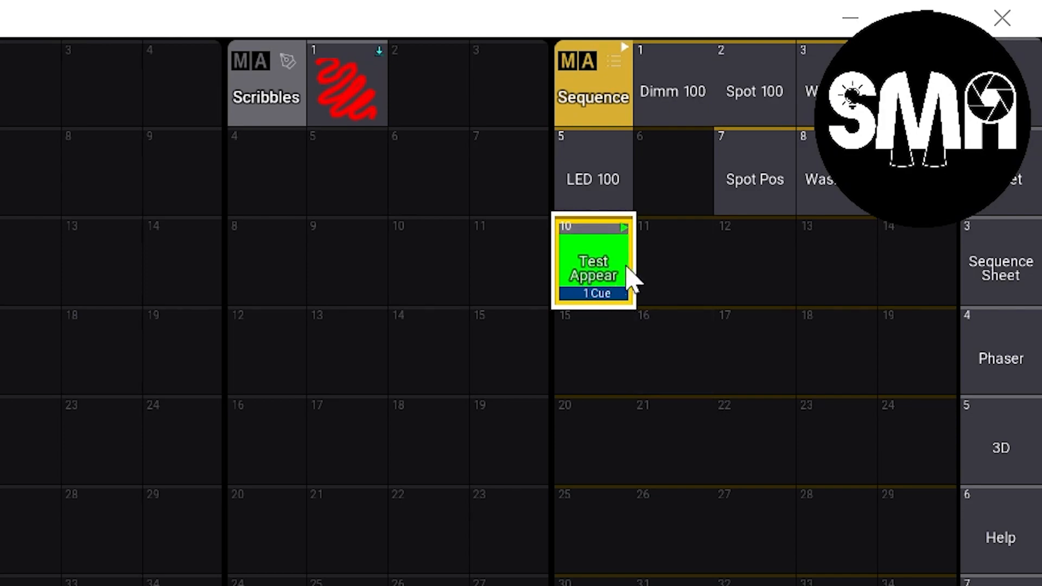
left_click(599, 261)
left_click(601, 272)
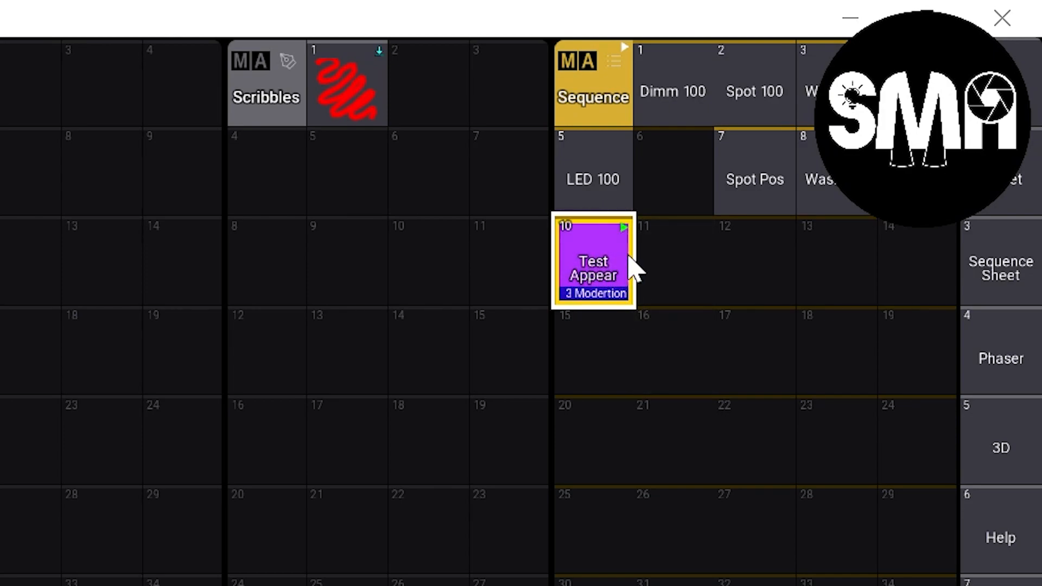
left_click(622, 271)
left_click(620, 280)
left_click(581, 267)
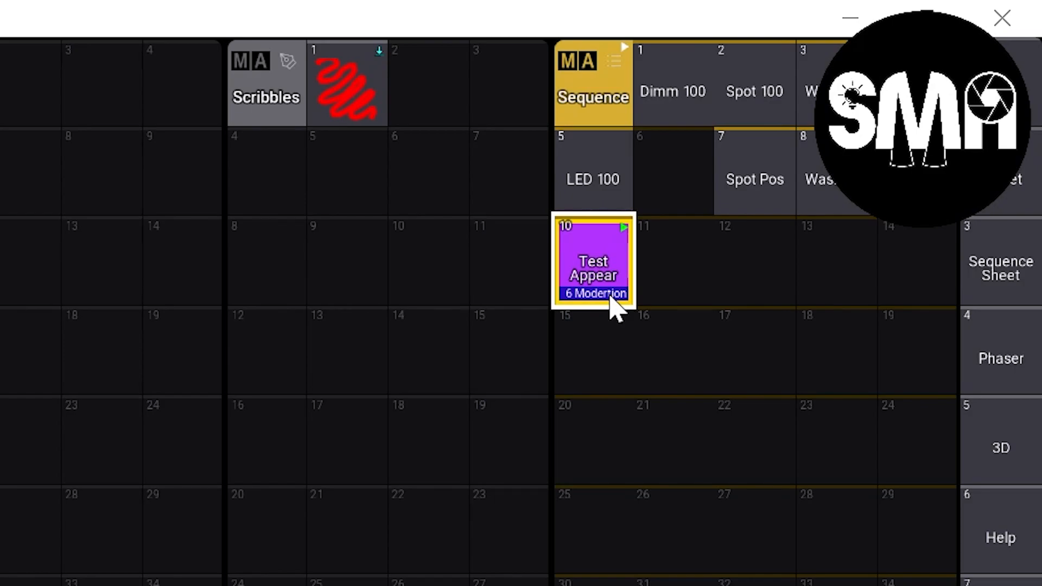
left_click(612, 275)
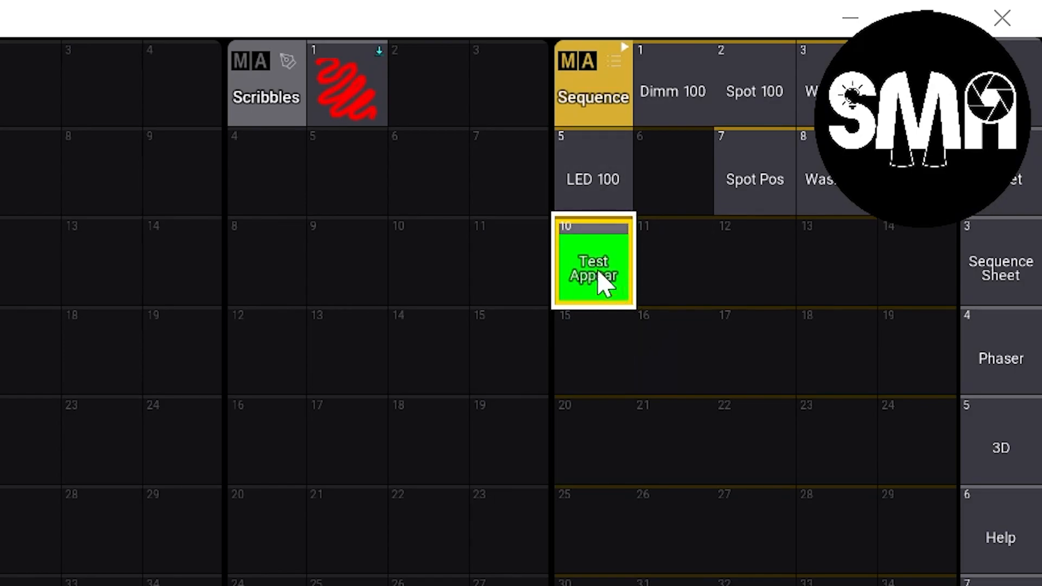
- Remove the appearance 21 "Green" from the Test Appear sequence in its settings and close the editor
left_click_drag(595, 265, 505, 261)
left_click(508, 260)
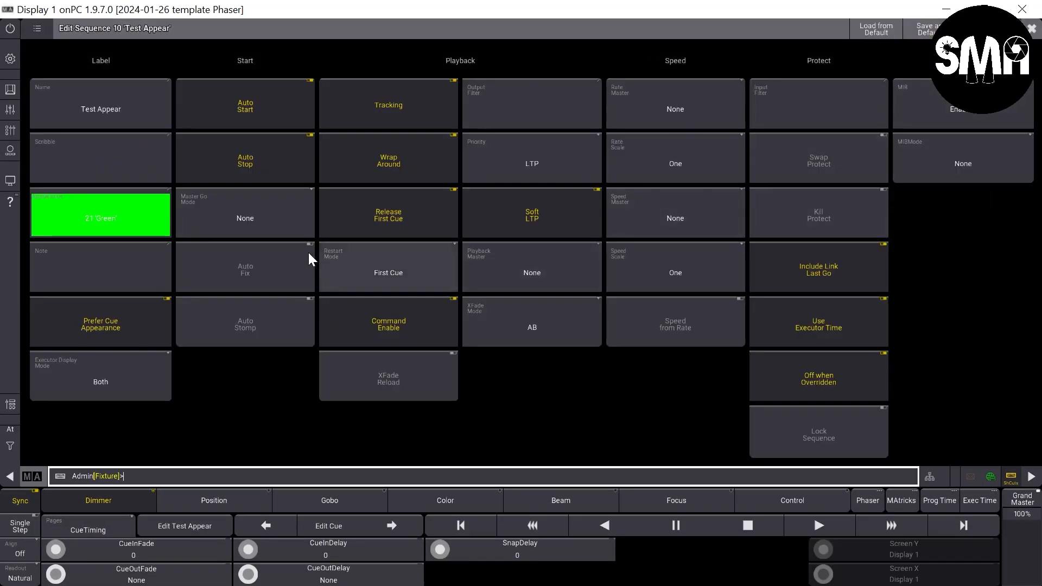
left_click(128, 216)
left_click(169, 132)
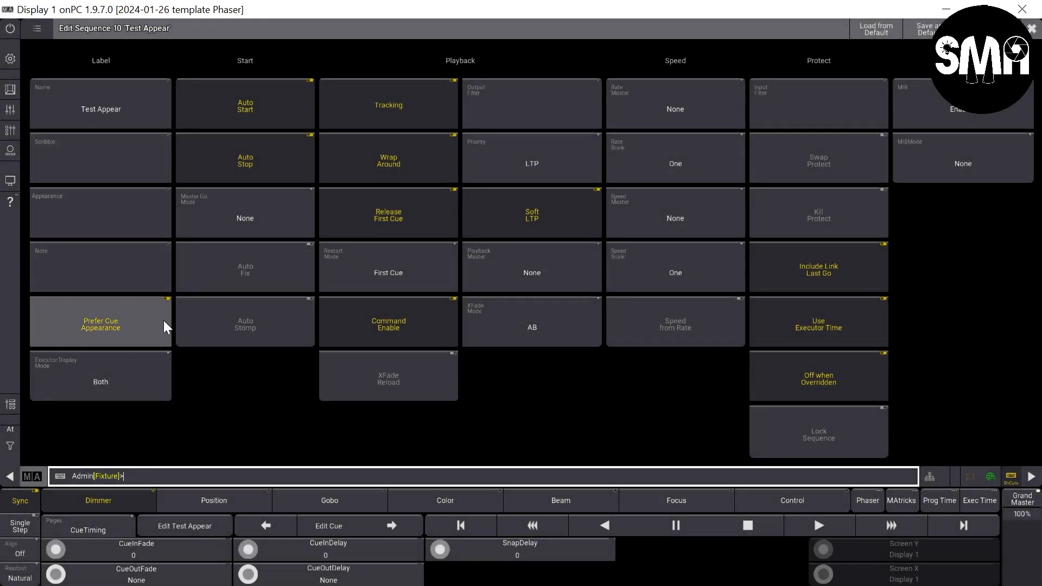
left_click(1031, 28)
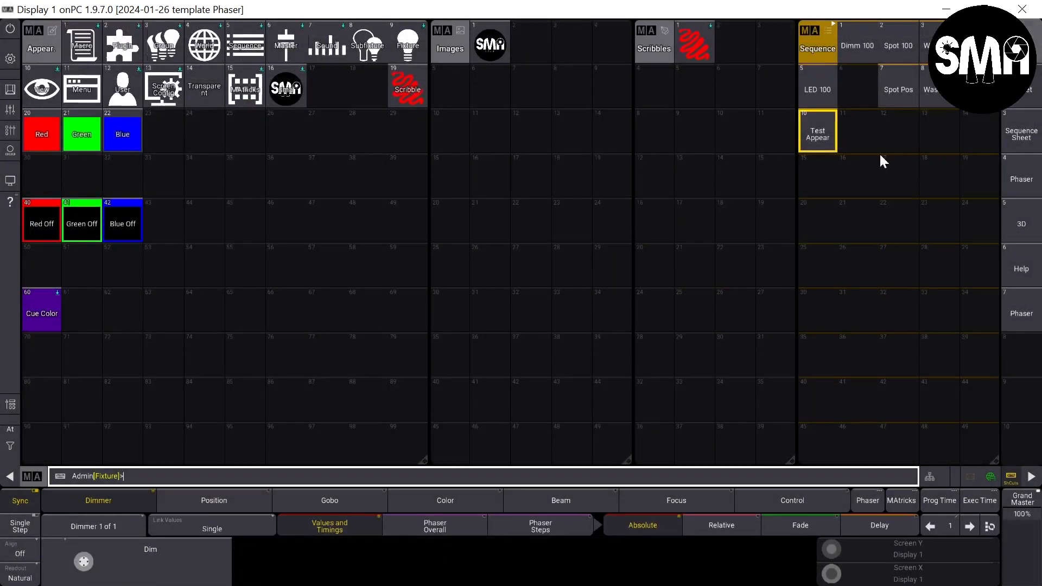
- Advance the Test Appear sequence to its Modertion cue 3 from the Sequence pool and reopen the sequence for editing
left_click(812, 139)
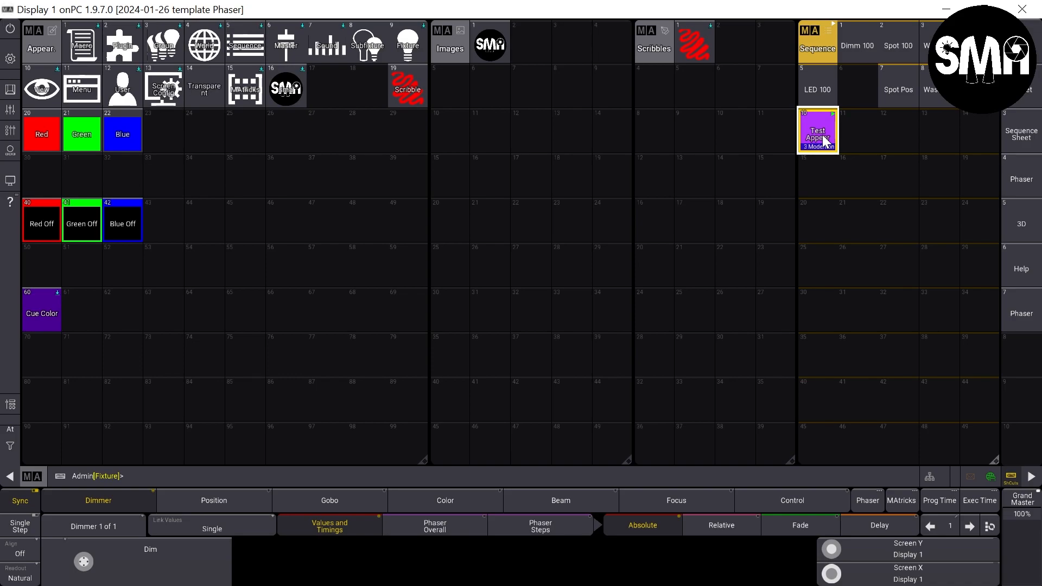
left_click(824, 140)
left_click_drag(822, 135, 783, 130)
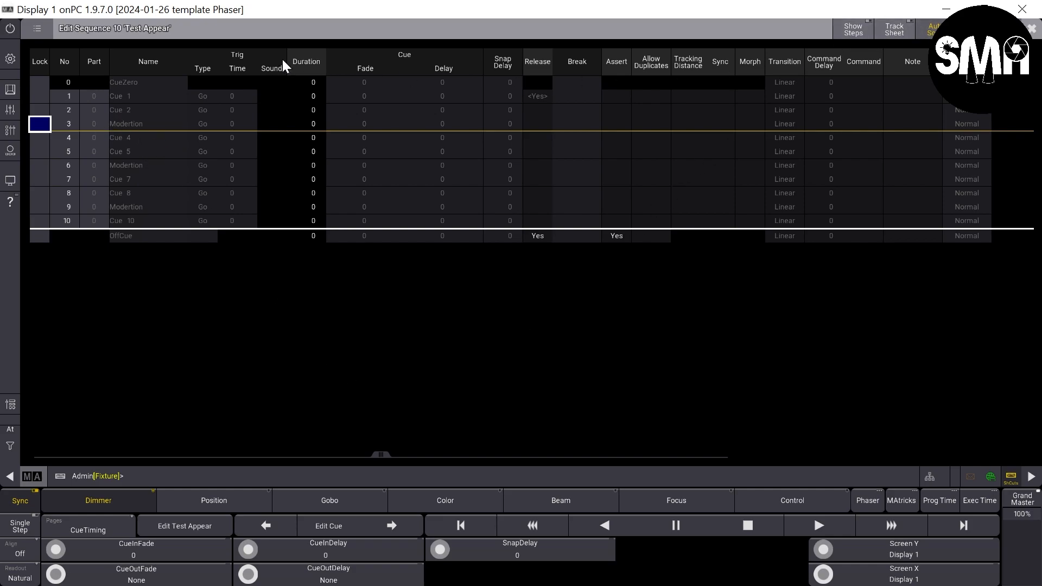
- Try Number and All for CuePart Appearance in the Sequence Sheet Settings, and leave it set to Num+Name
left_click(37, 31)
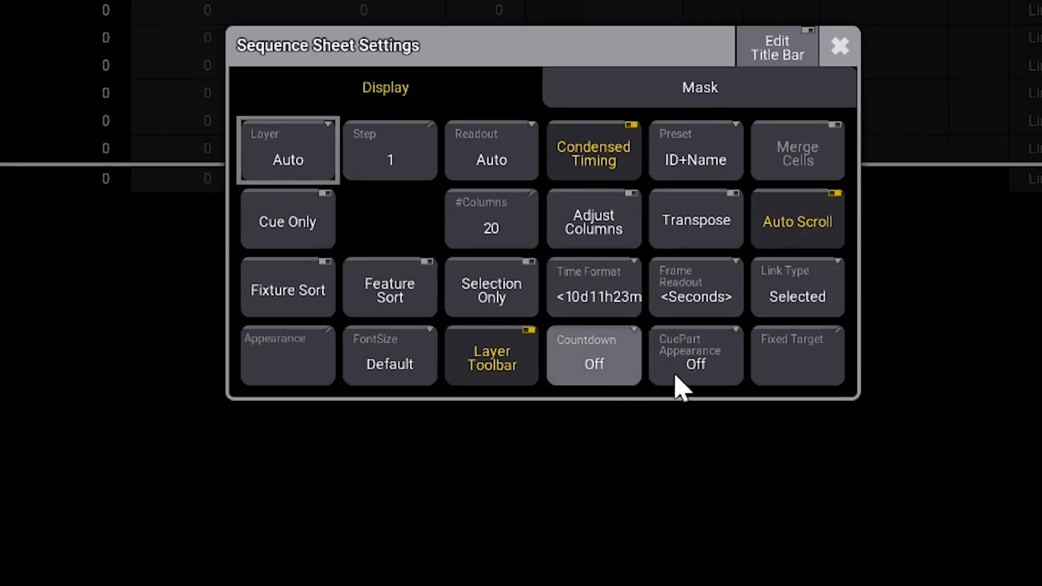
left_click(716, 371)
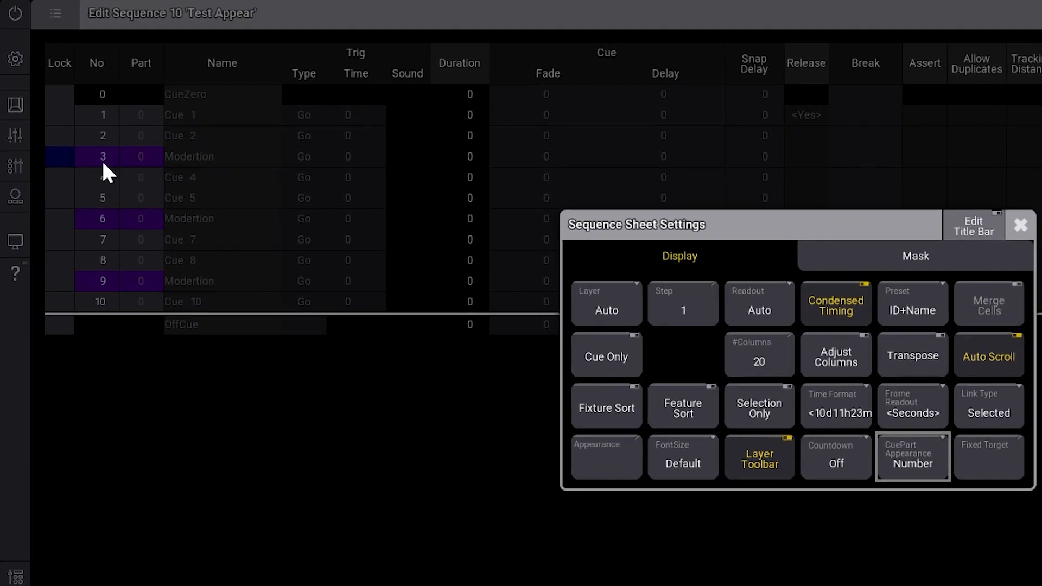
left_click(911, 455)
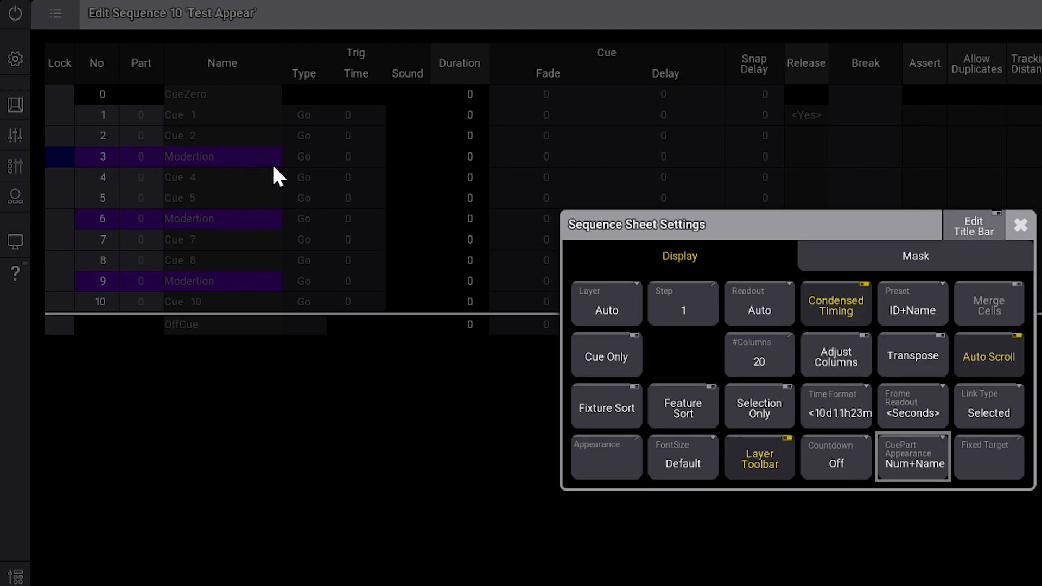
left_click(910, 462)
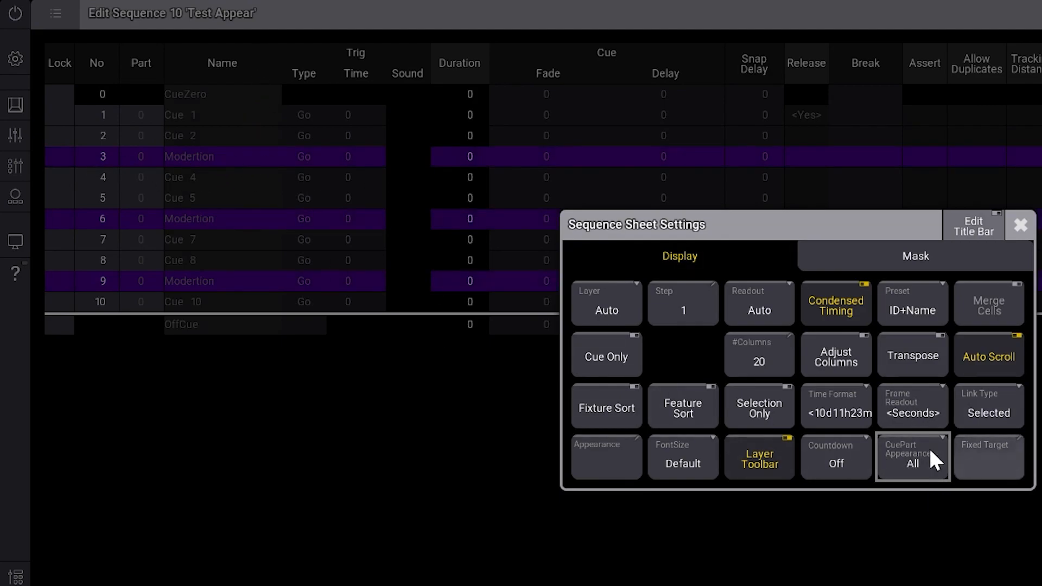
left_click(943, 458)
left_click(912, 471)
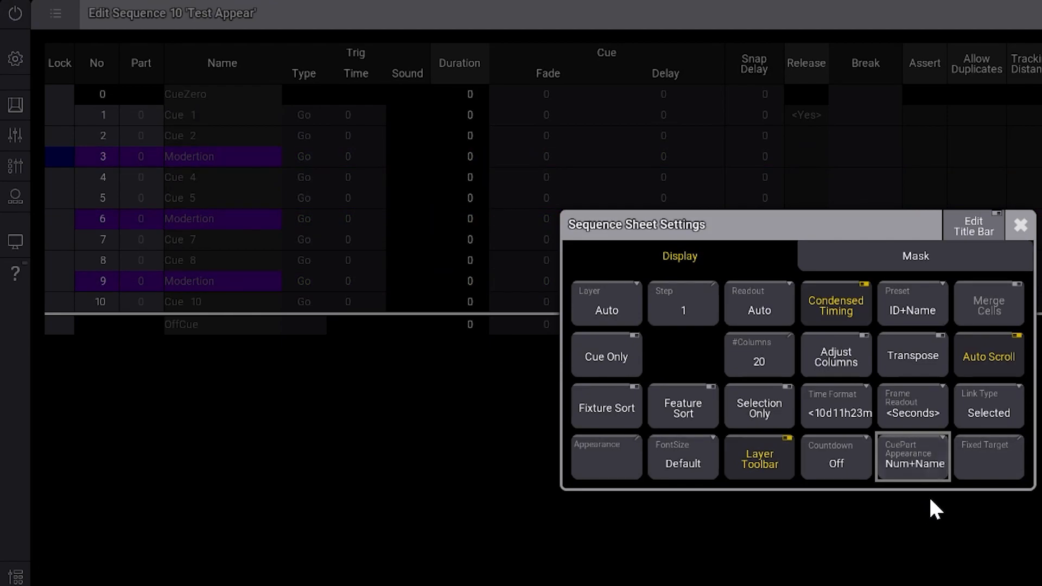
left_click(1019, 224)
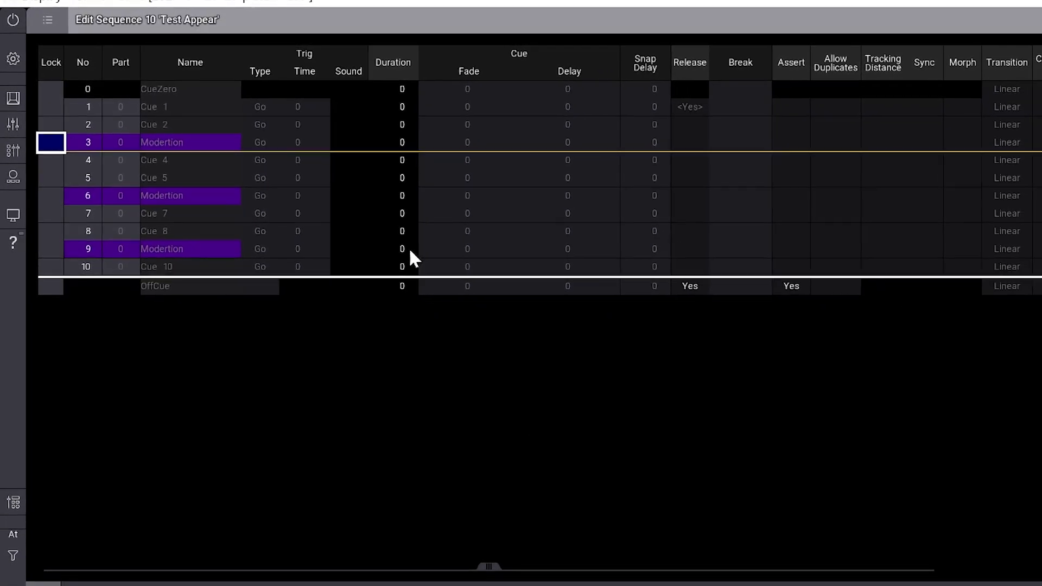
- Assign appearance 16 "sma" to cue 1 of the Test Appear sequence
left_click_drag(462, 540, 964, 527)
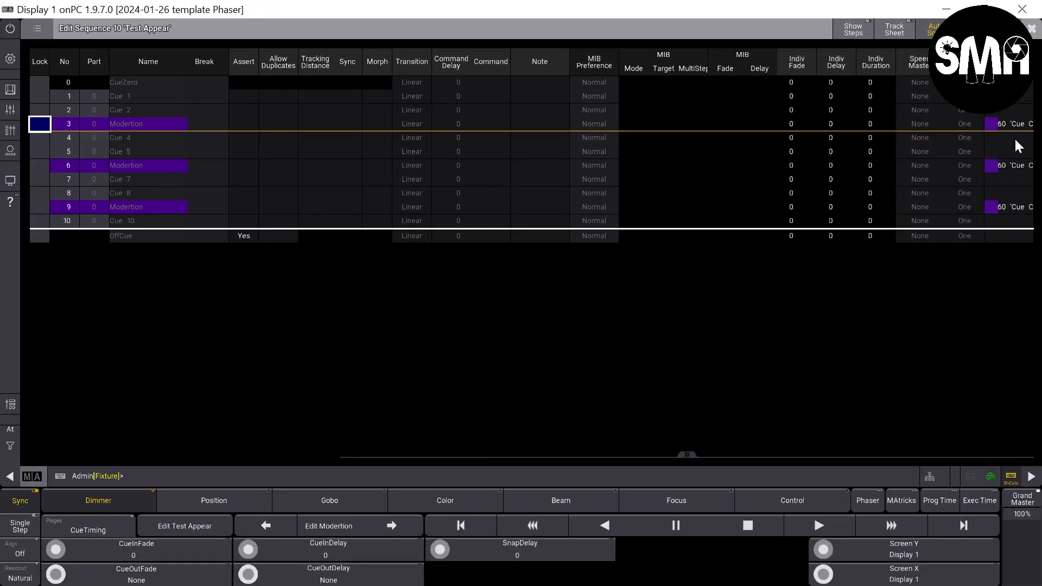
right_click(1001, 96)
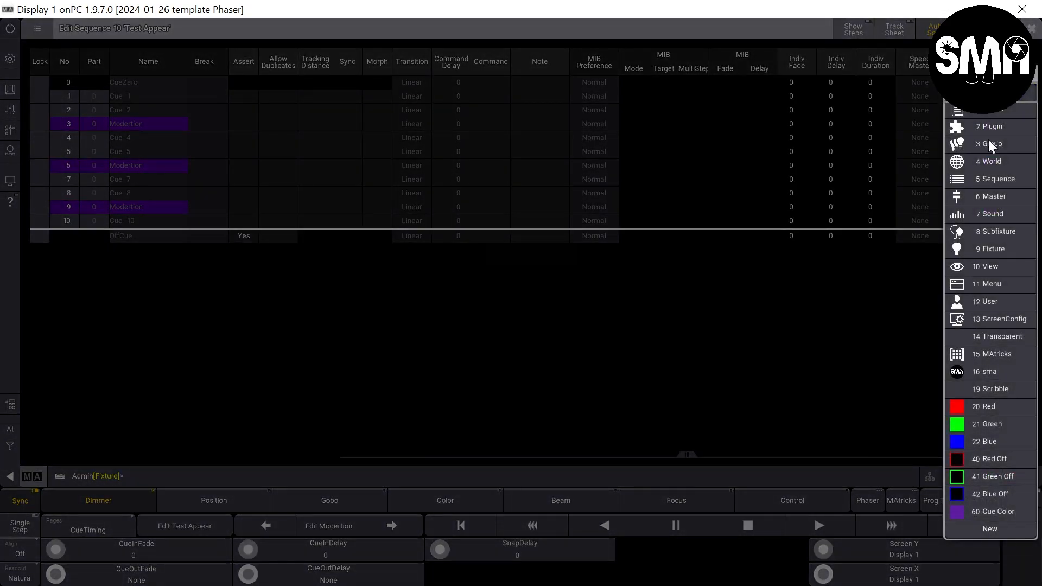
left_click(994, 370)
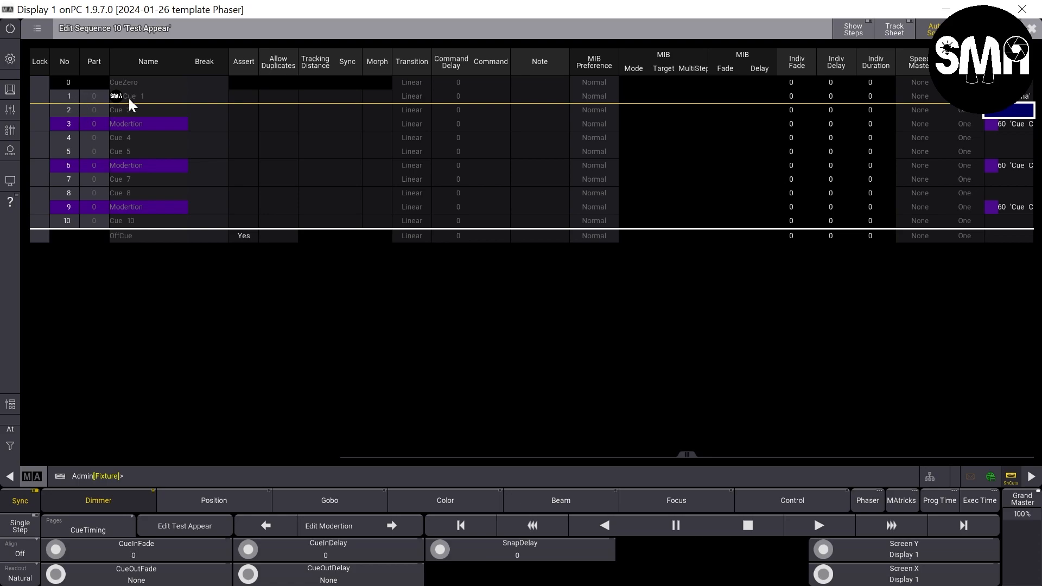
- Close the sequence editor and play the Test Appear sequence through its cues from the Sequence pool to check the cue appearances
left_click(1033, 36)
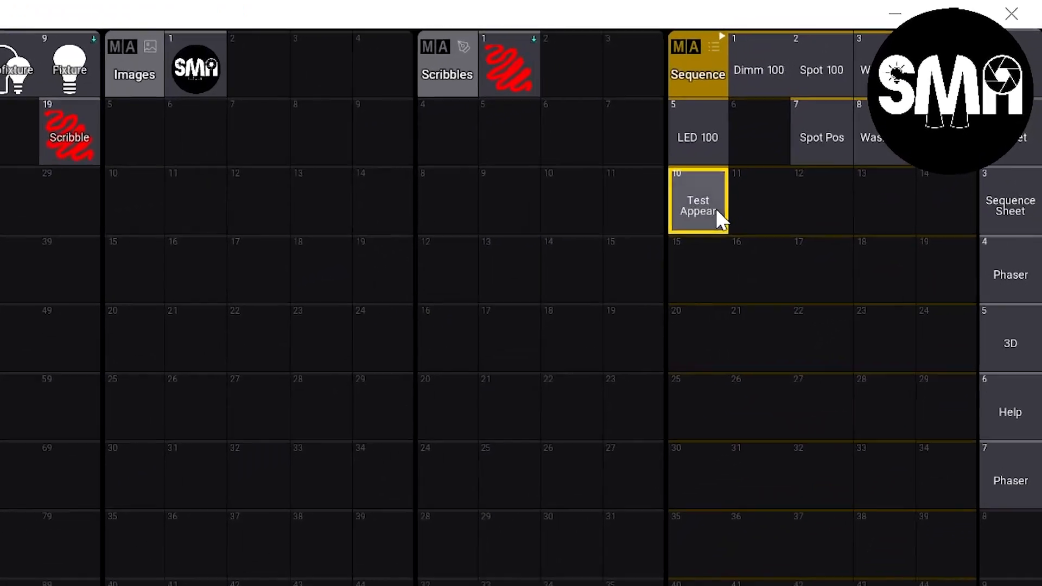
left_click(619, 284)
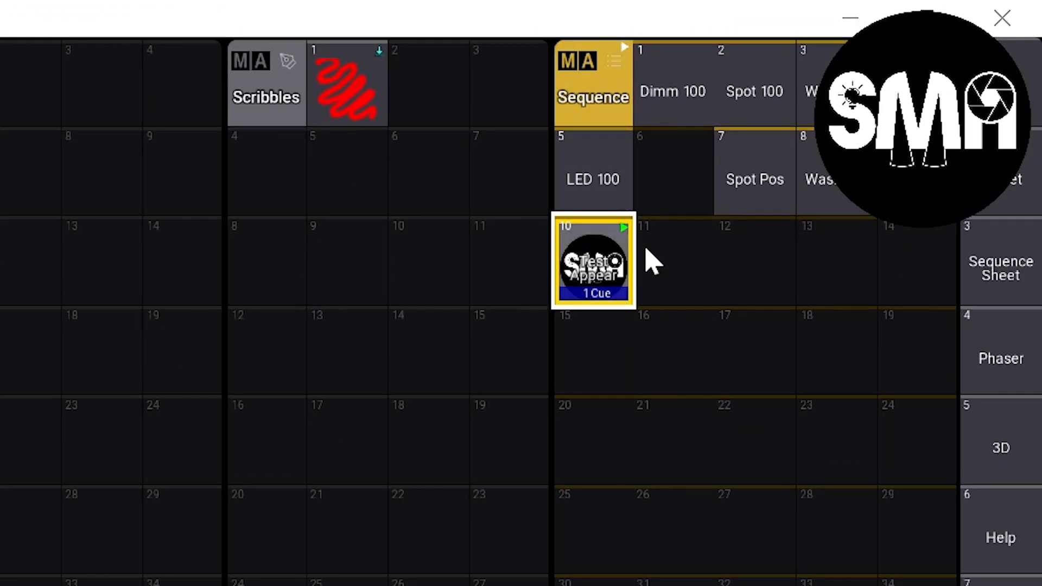
left_click(577, 266)
left_click(617, 272)
left_click(612, 275)
left_click(606, 274)
left_click(610, 282)
left_click(608, 281)
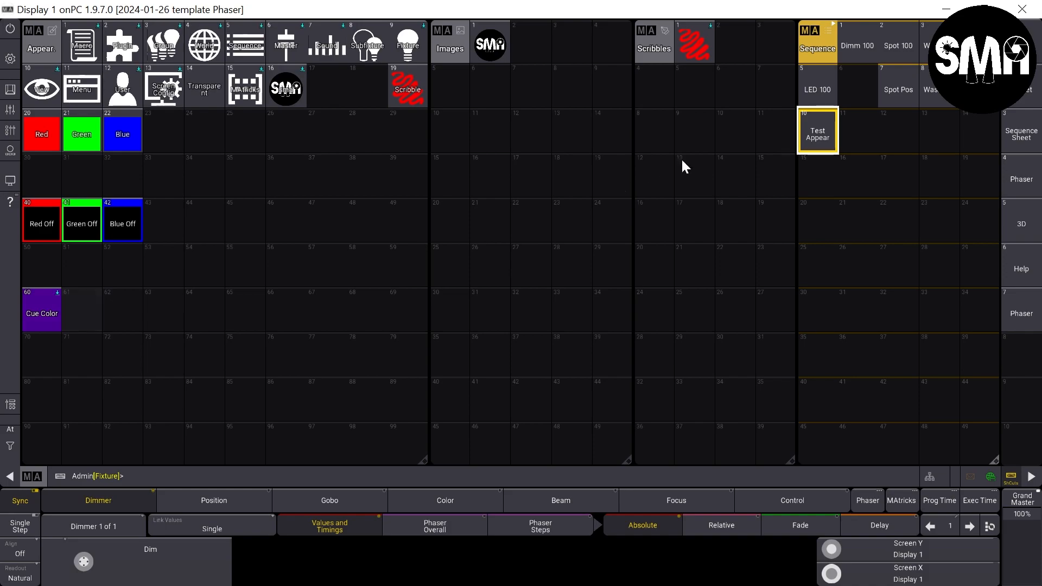
- Review the cue list of the Test Appear sequence and the settings of appearance 60 "Cue Color", closing both editors
left_click_drag(819, 133, 777, 128)
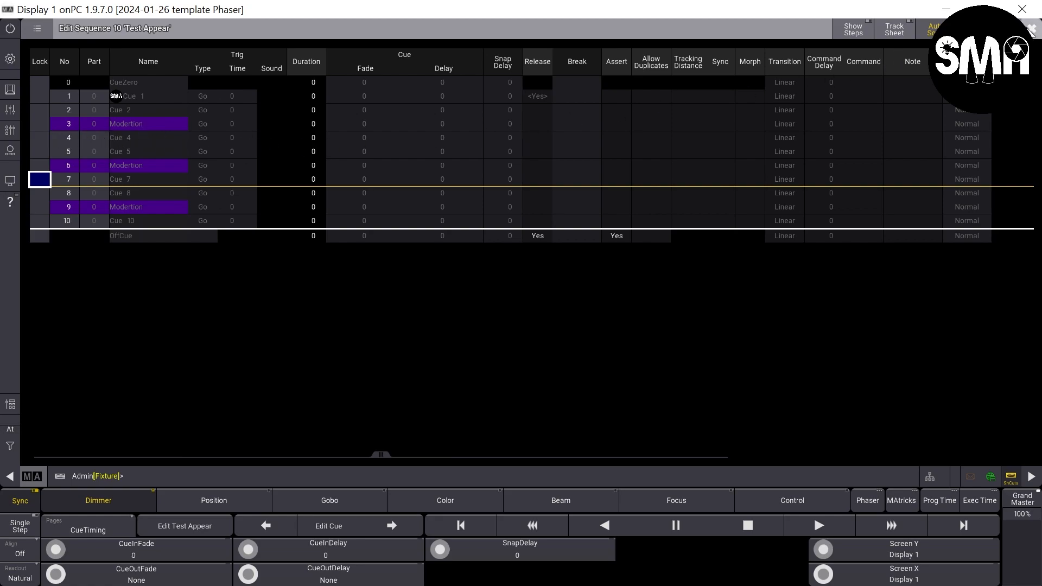
left_click(1031, 28)
left_click_drag(46, 310, 22, 307)
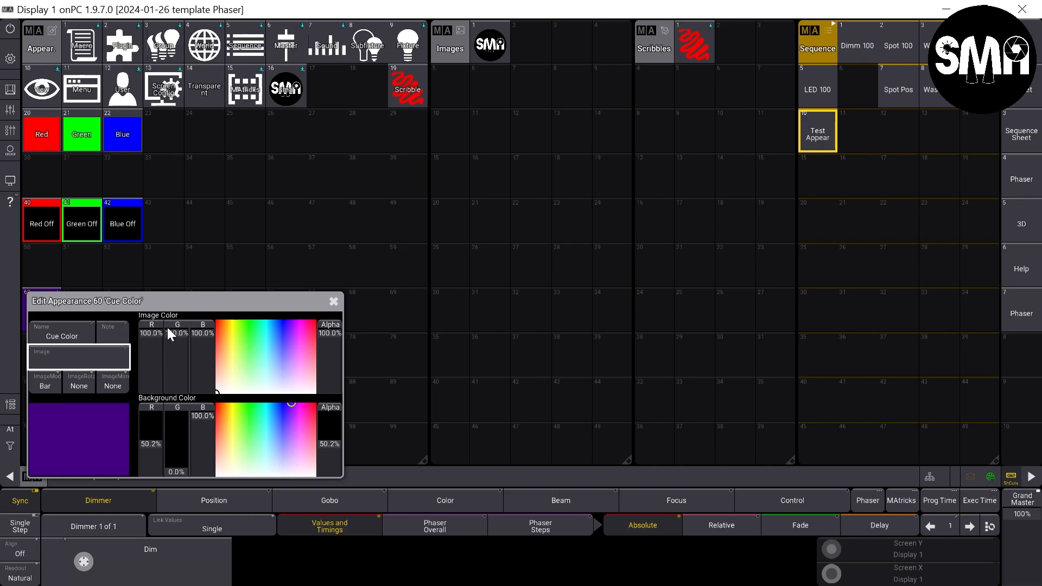
left_click(333, 302)
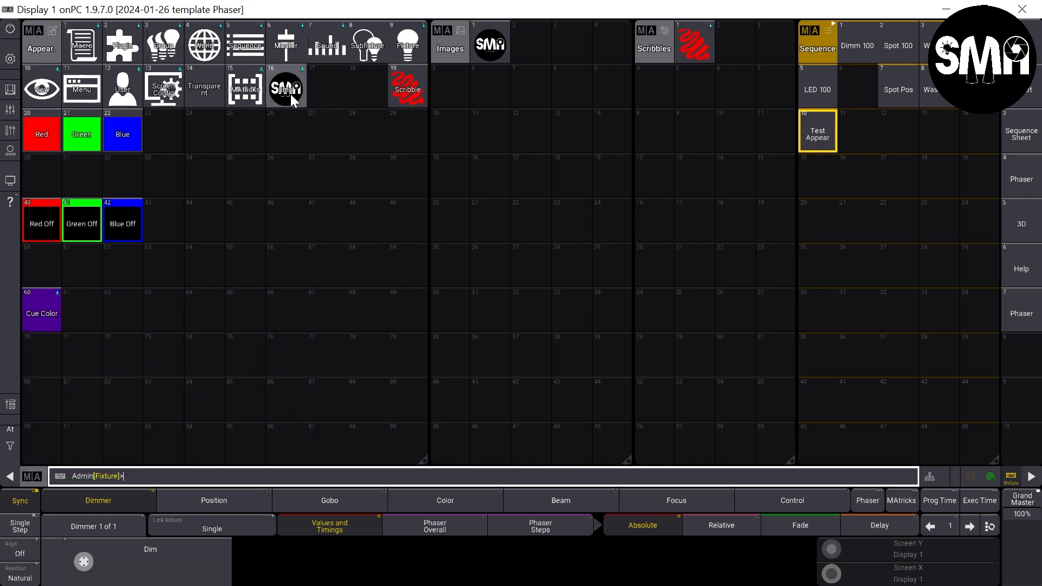
- Give appearance 16 "sma" a solid yellow background colour with red, green and alpha at 100% and blue at 0%
left_click_drag(295, 88, 293, 220)
left_click_drag(268, 87, 253, 81)
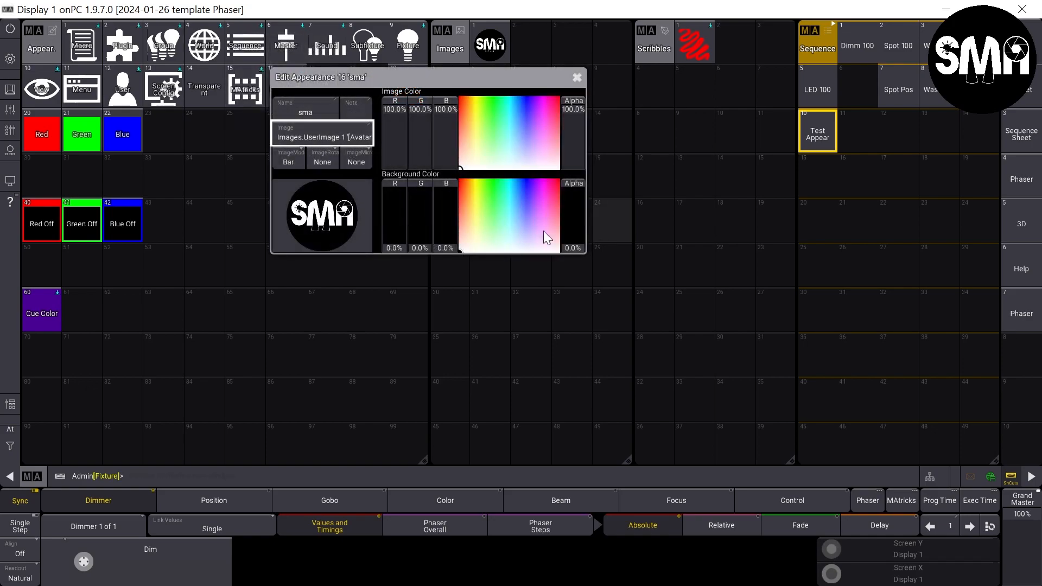
left_click_drag(392, 246, 421, 135)
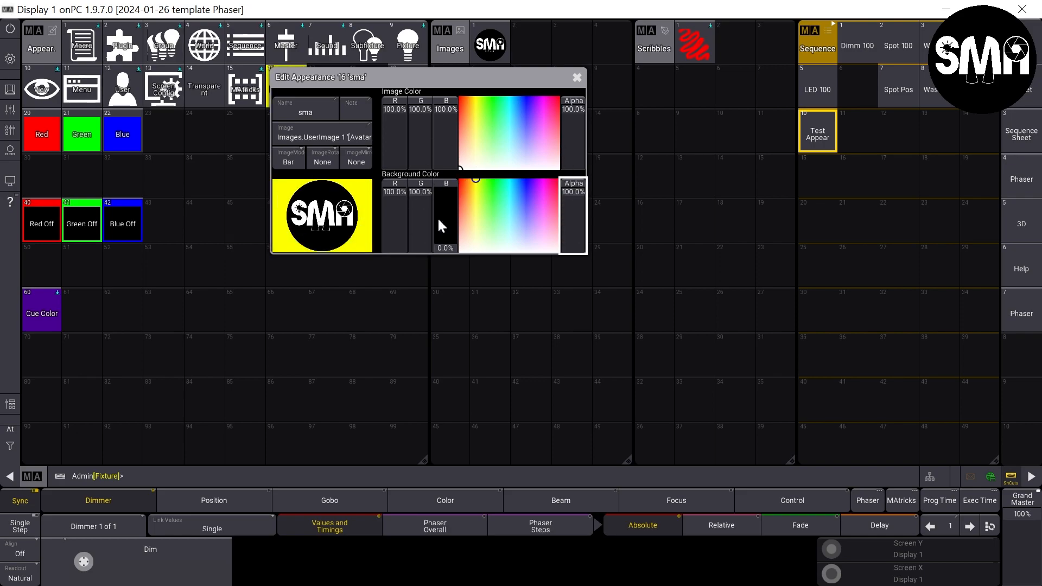
left_click(577, 77)
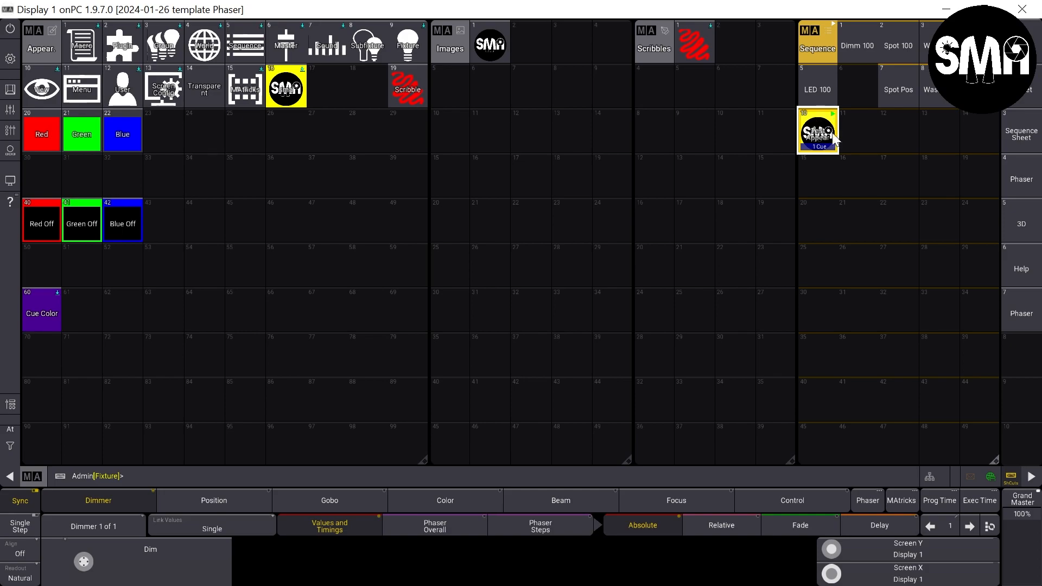
- Inspect how cue 1 of the Test Appear sequence displays its appearance and compare it with the background colour values of "Cue Color"
left_click_drag(817, 130, 782, 133)
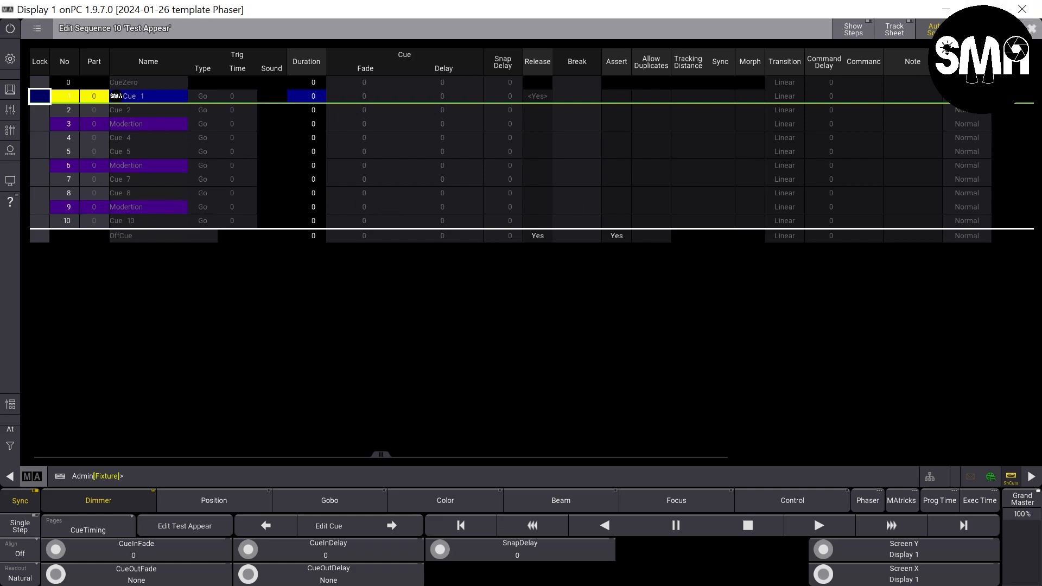
left_click(1031, 31)
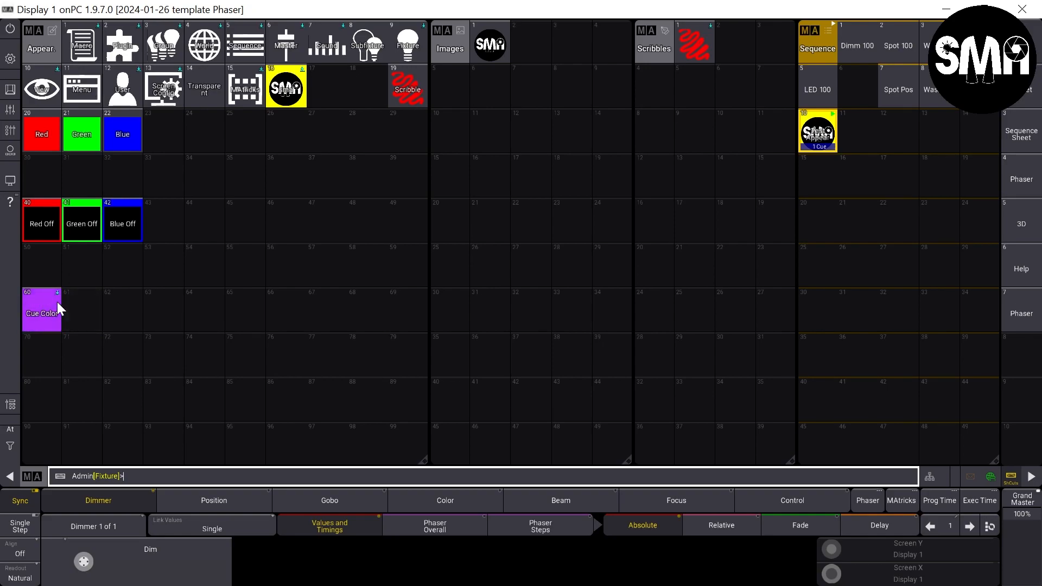
left_click_drag(57, 302, 60, 327)
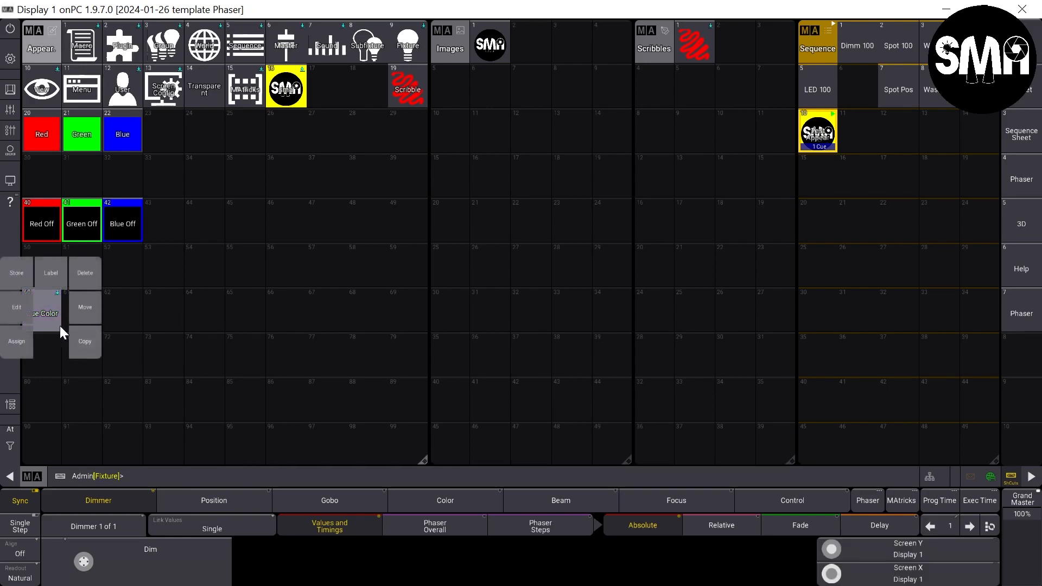
left_click(15, 311)
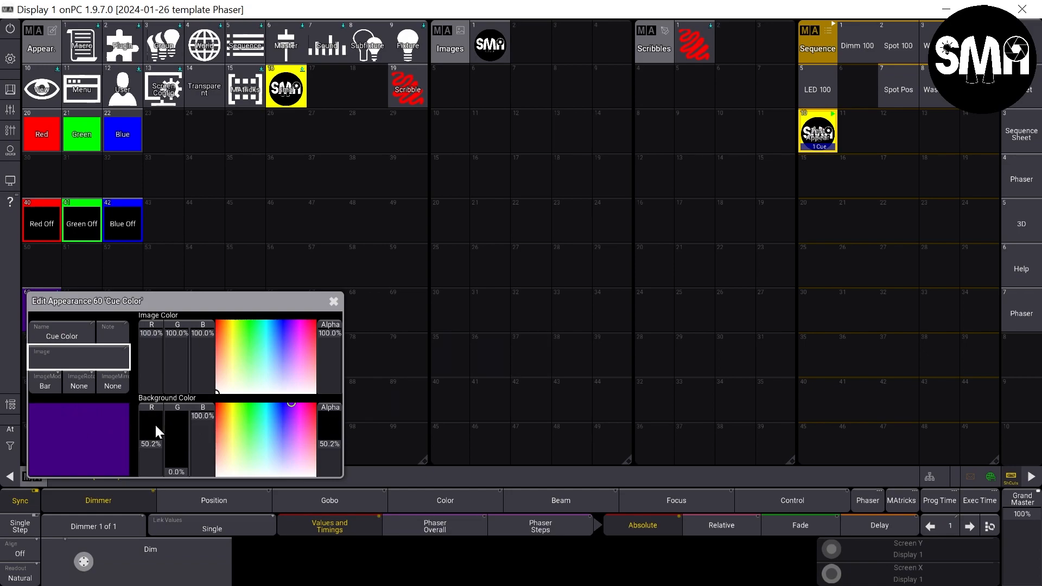
left_click(330, 303)
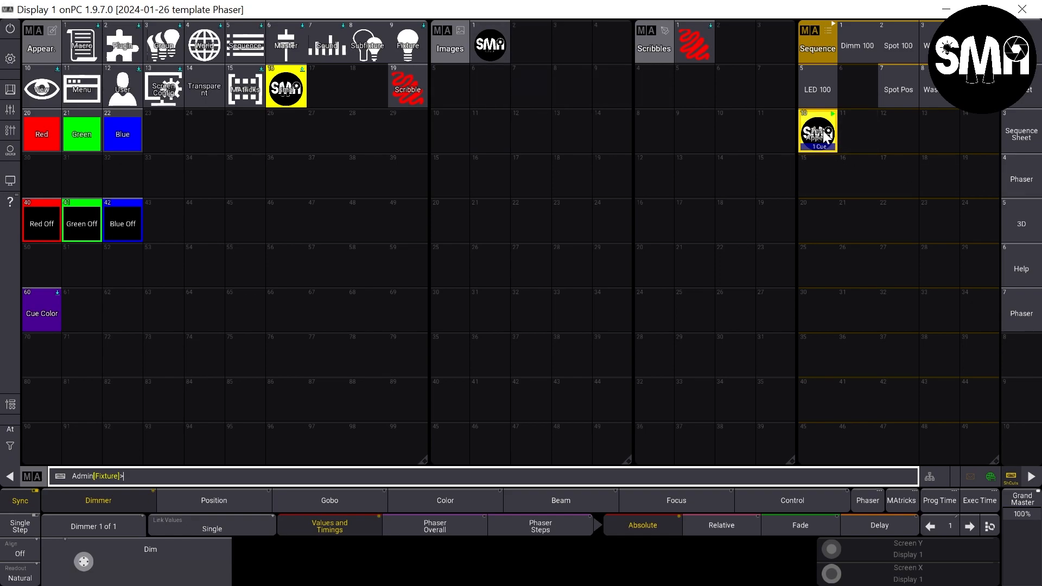
- Assign appearance 19 "Scribble" to cue 2 of the Test Appear sequence and advance the sequence to that cue
left_click_drag(828, 140, 824, 179)
left_click(789, 122)
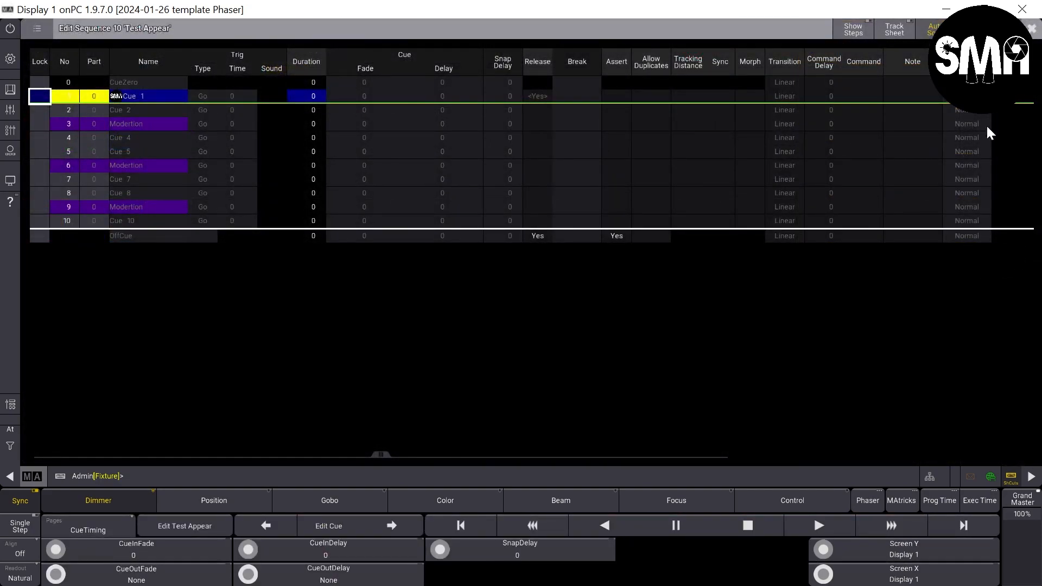
left_click_drag(401, 454, 758, 434)
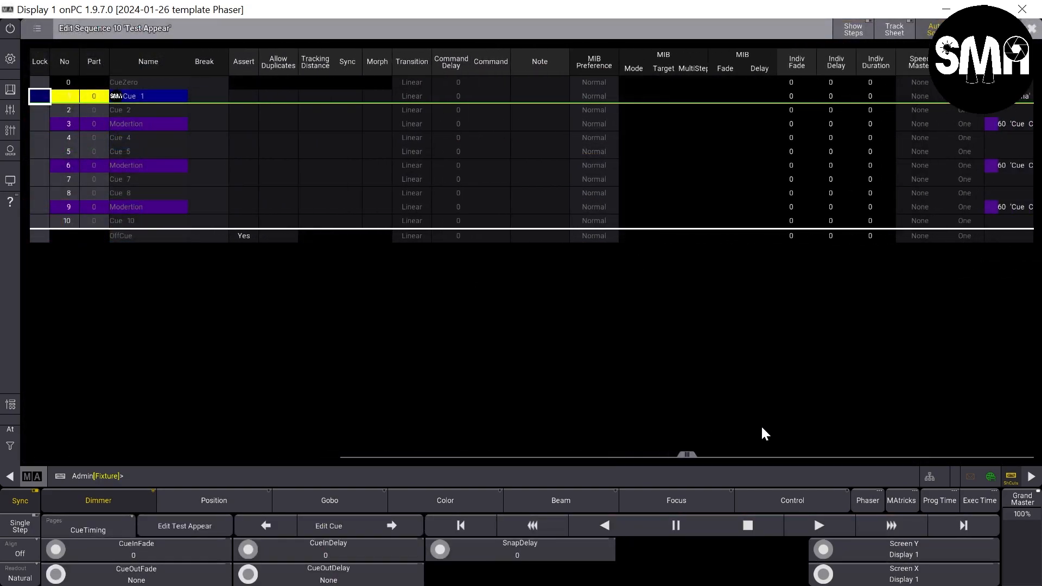
left_click(997, 106)
left_click(999, 108)
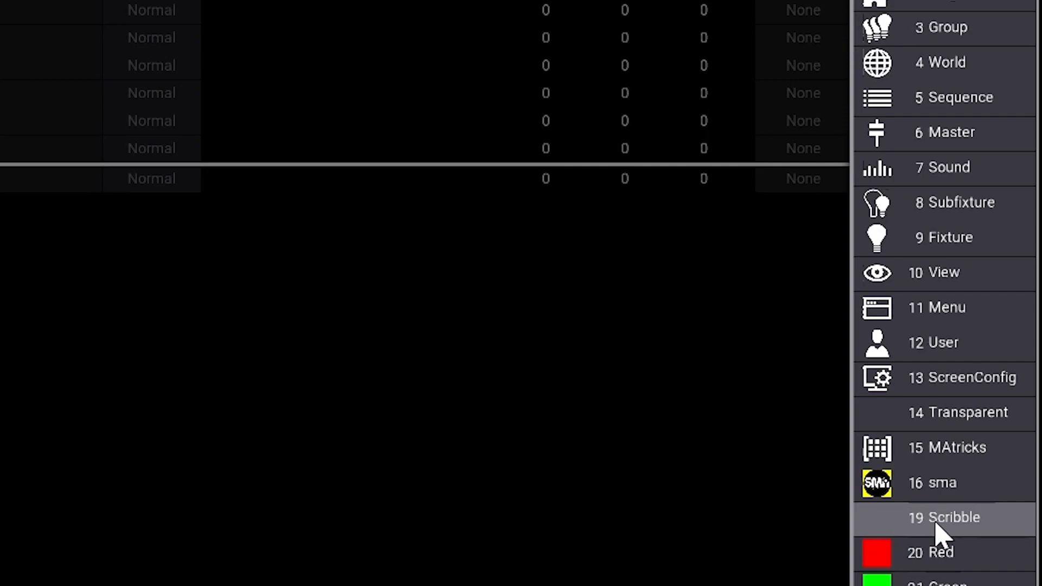
left_click(920, 531)
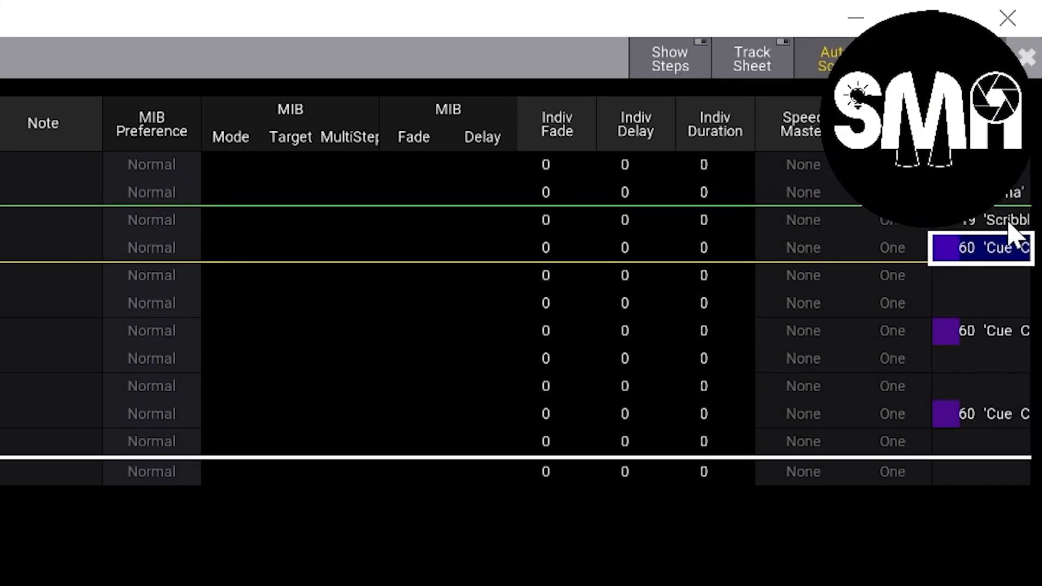
left_click(1027, 57)
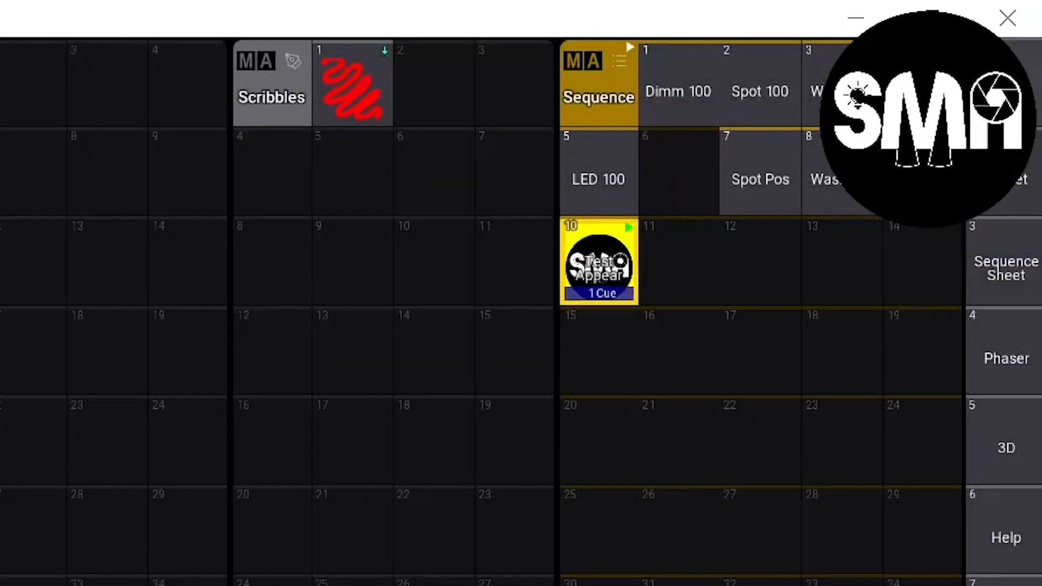
left_click(613, 263)
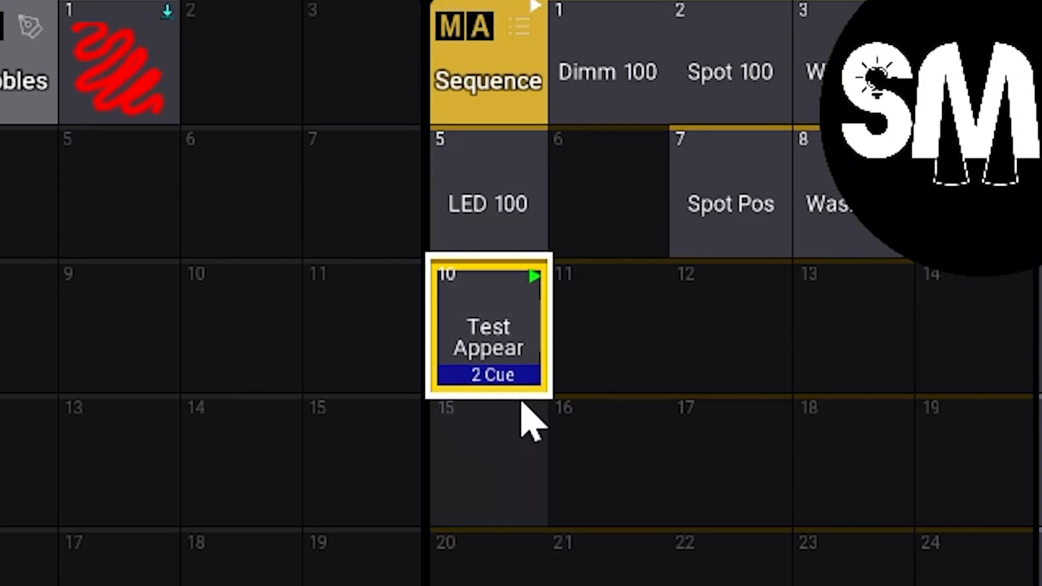
left_click(504, 348)
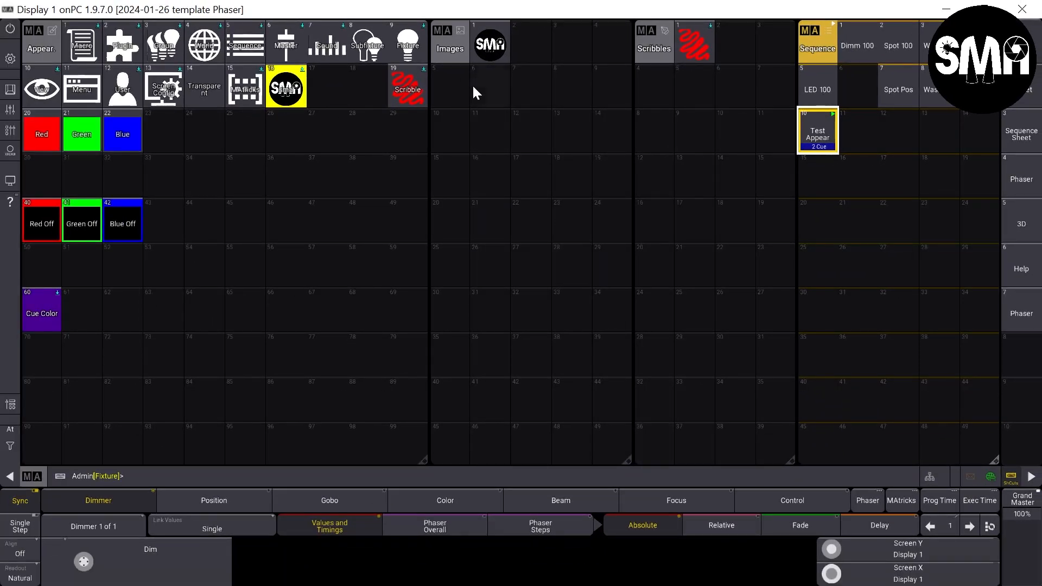
- Delete the Images and Scribbles pool windows from the screen
left_click(451, 35)
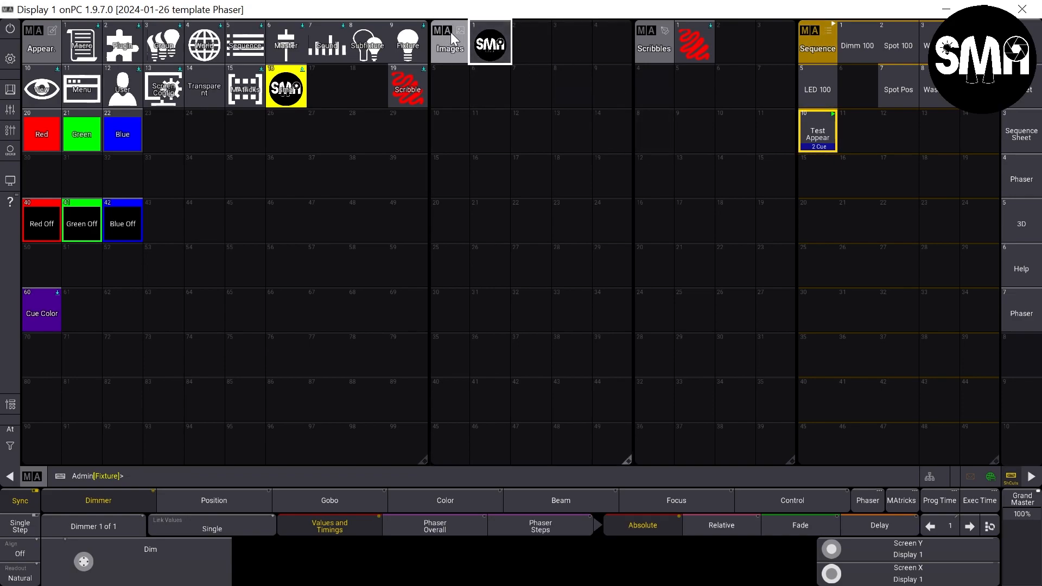
left_click(436, 32)
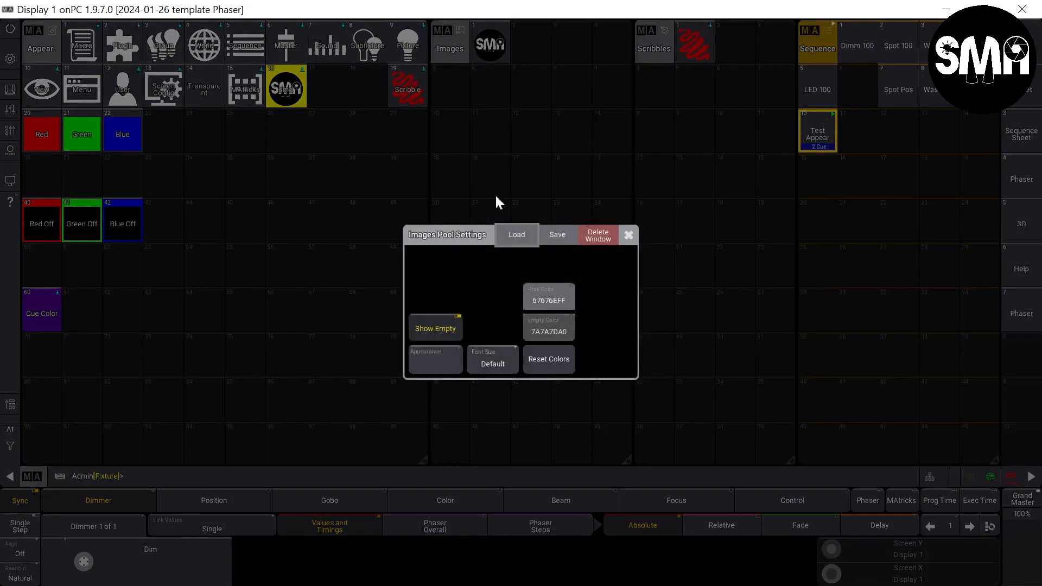
left_click(585, 242)
left_click(646, 34)
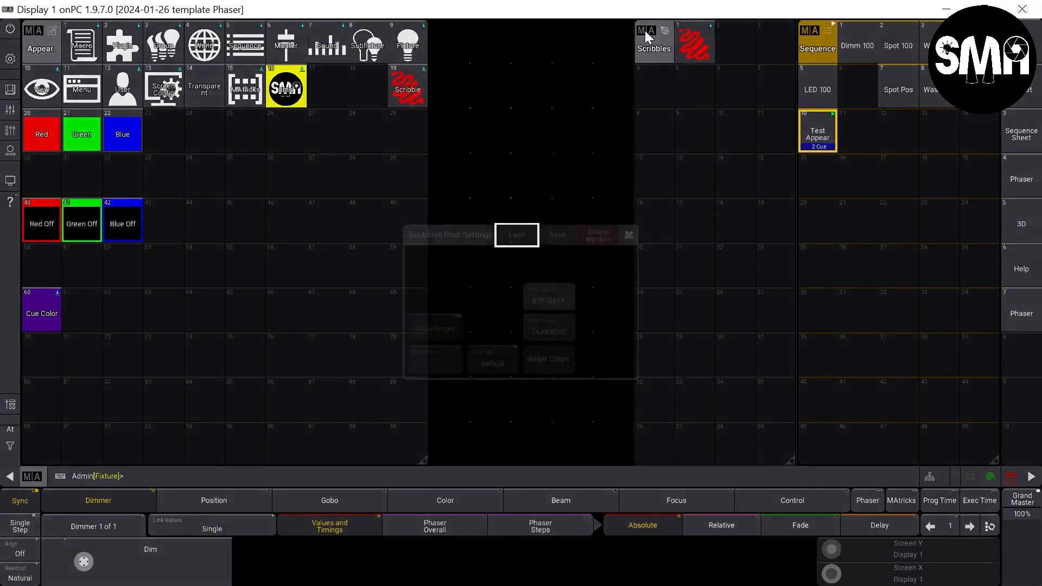
left_click(611, 230)
- Add a Layout Viewer window in the empty area and place the Test Appear sequence in Layout 1 "Default"
mouse_move(431, 34)
left_mouse_down()
mouse_move(474, 109)
mouse_move(765, 378)
mouse_move(787, 452)
left_mouse_up()
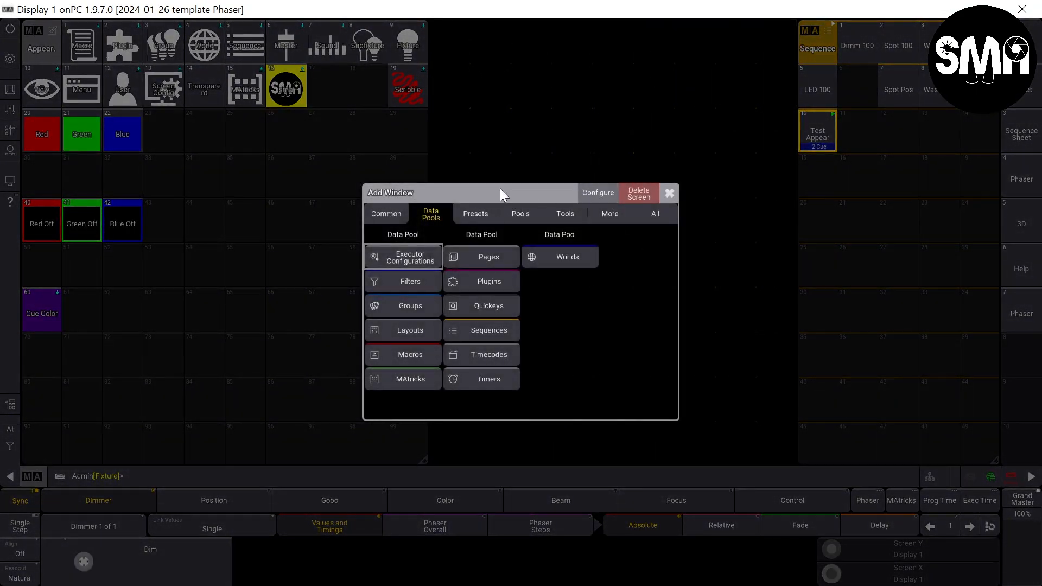
left_click(396, 206)
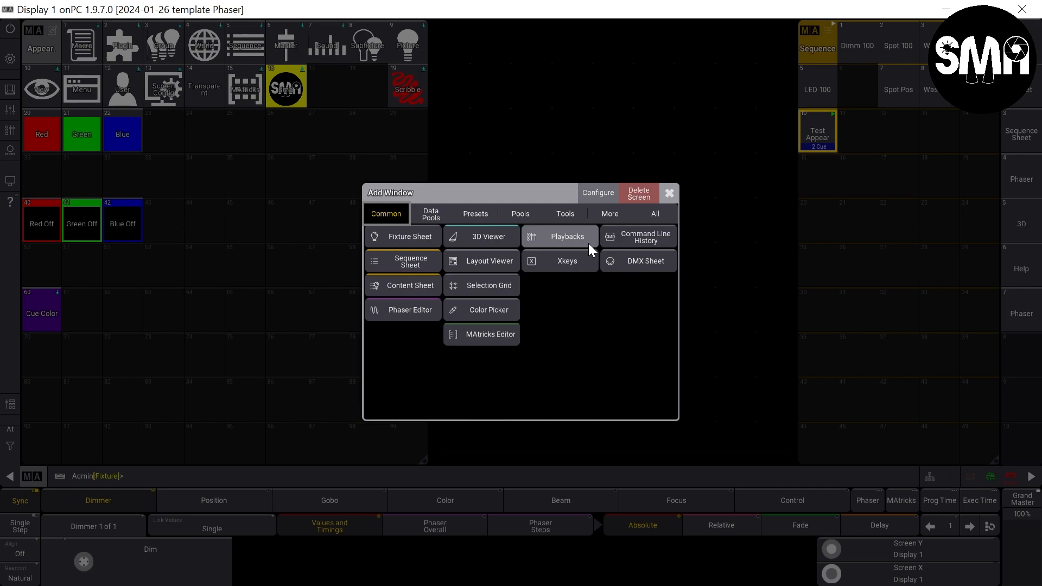
left_click(500, 263)
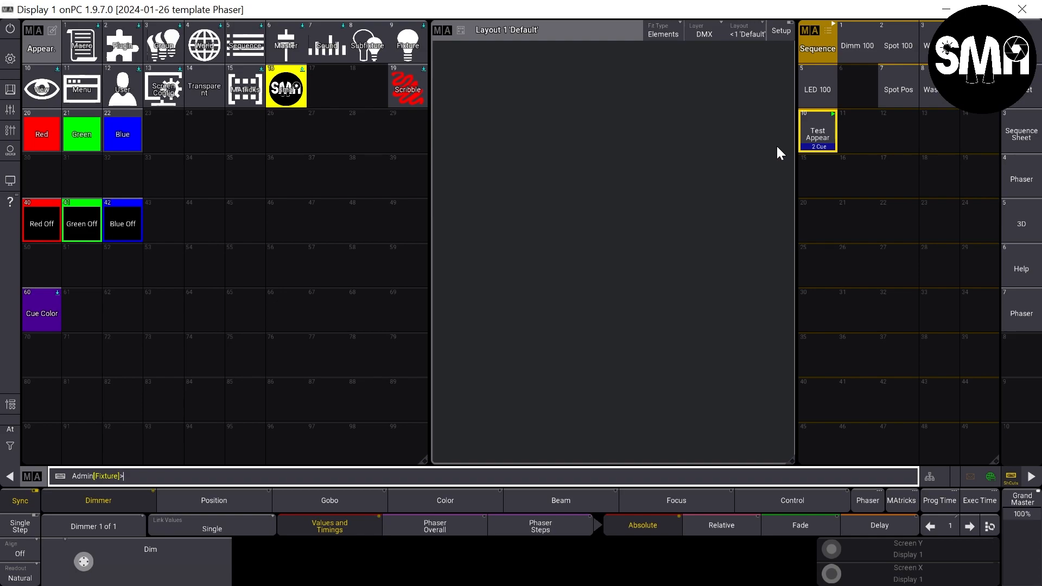
left_click_drag(805, 136, 698, 262)
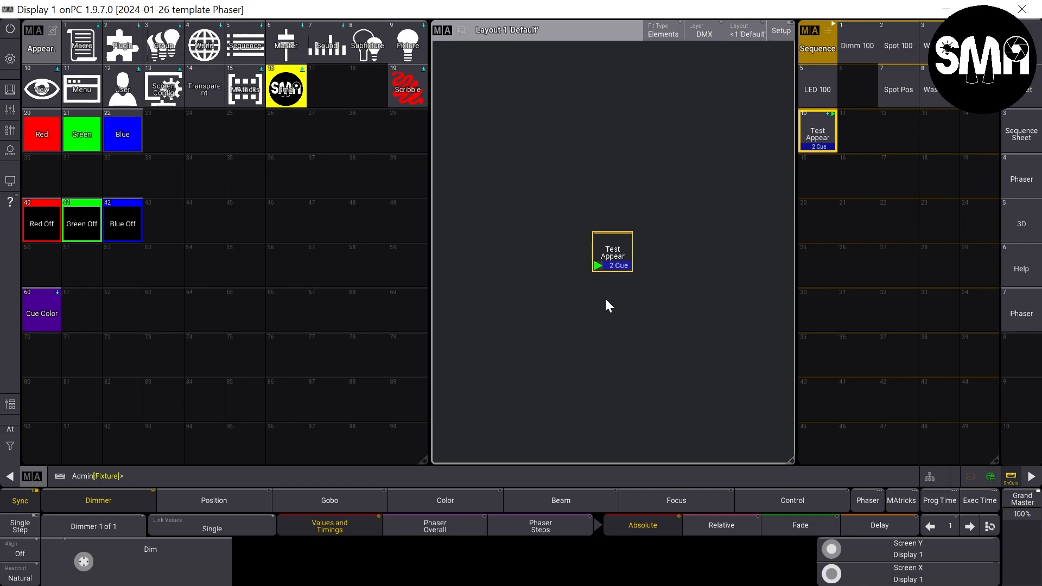
- Play the Test Appear sequence repeatedly through its cues from its layout element to check how the appearances display there
left_click(611, 264)
left_click(610, 264)
left_click(607, 265)
left_click(604, 266)
left_click(604, 266)
left_click(604, 266)
left_click(603, 266)
left_click(603, 266)
left_click(604, 265)
left_click(604, 266)
left_click(603, 266)
left_click(604, 266)
left_click(597, 264)
left_click(596, 265)
left_click(597, 265)
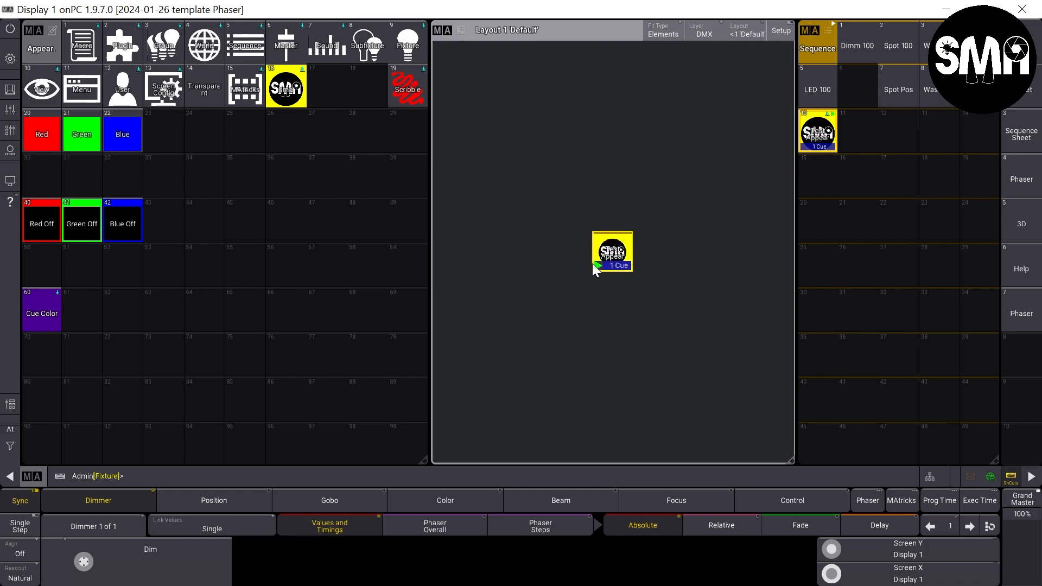
left_click(597, 266)
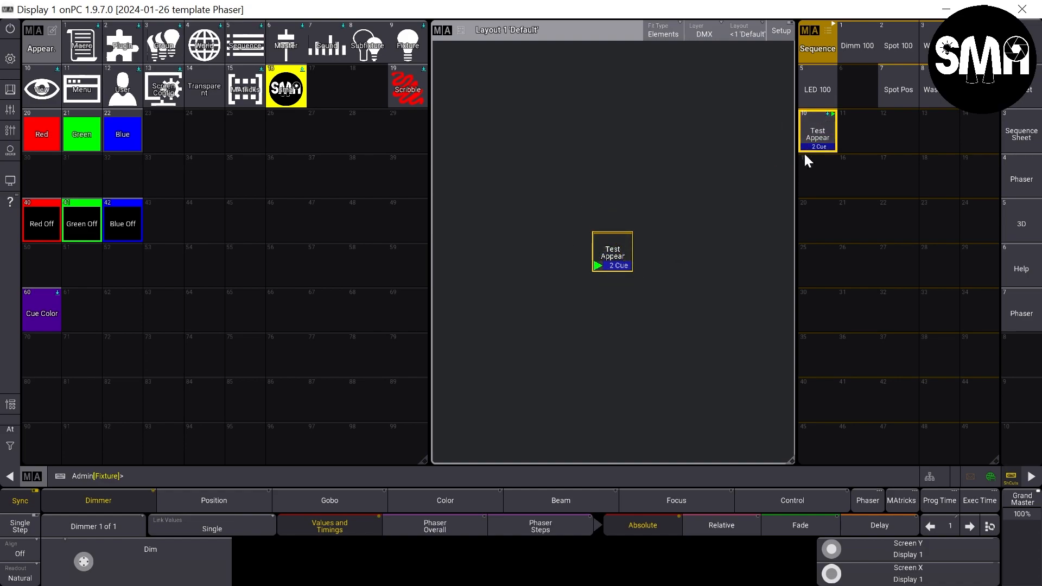
left_click(597, 265)
left_click(605, 265)
left_click(615, 244)
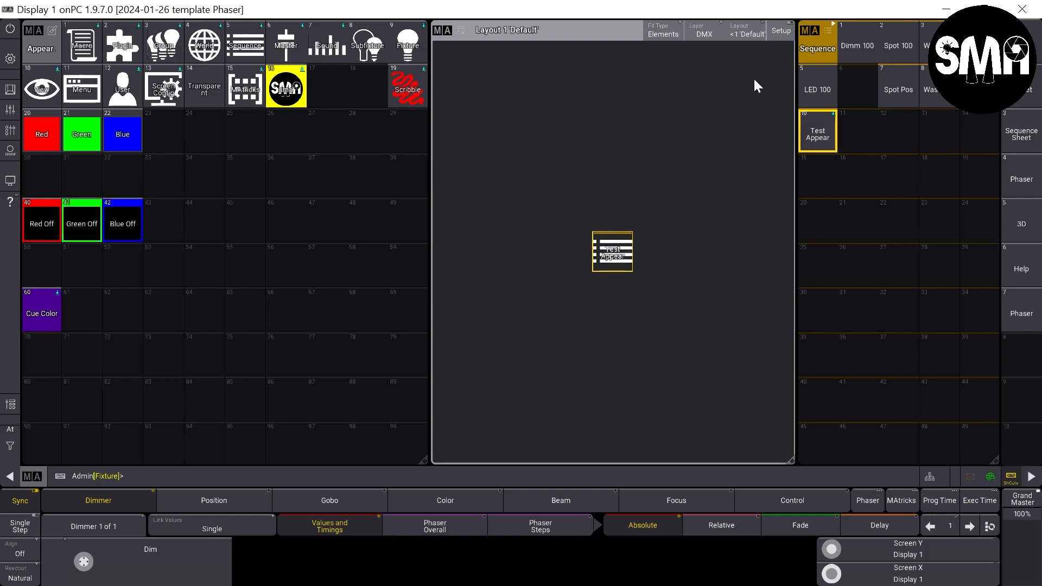
- Create appearance 17 in the Appearances pool and name it "Blank"
right_click(339, 80)
left_click(301, 77)
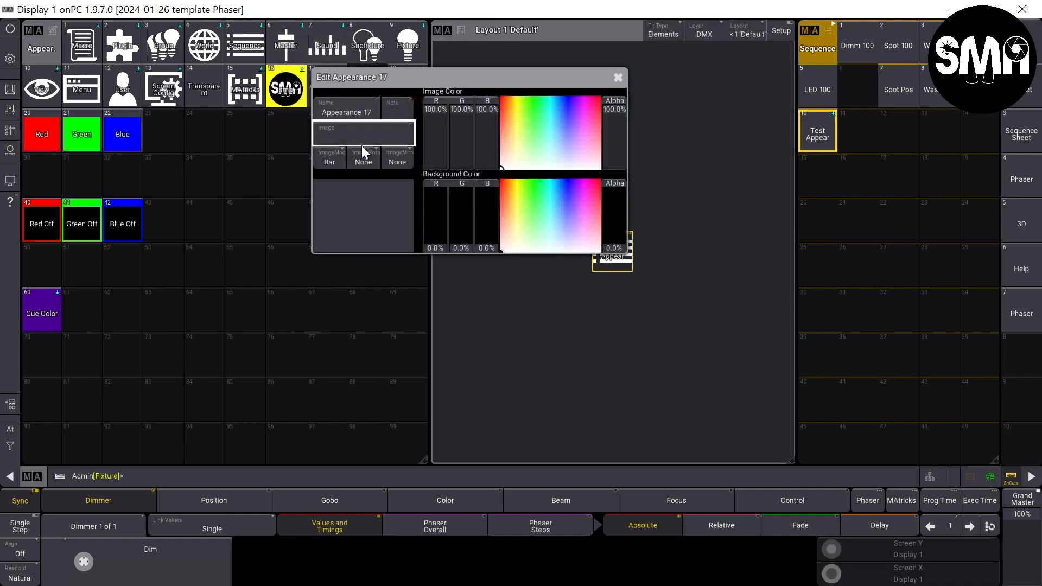
left_click(351, 112)
type("Blank")
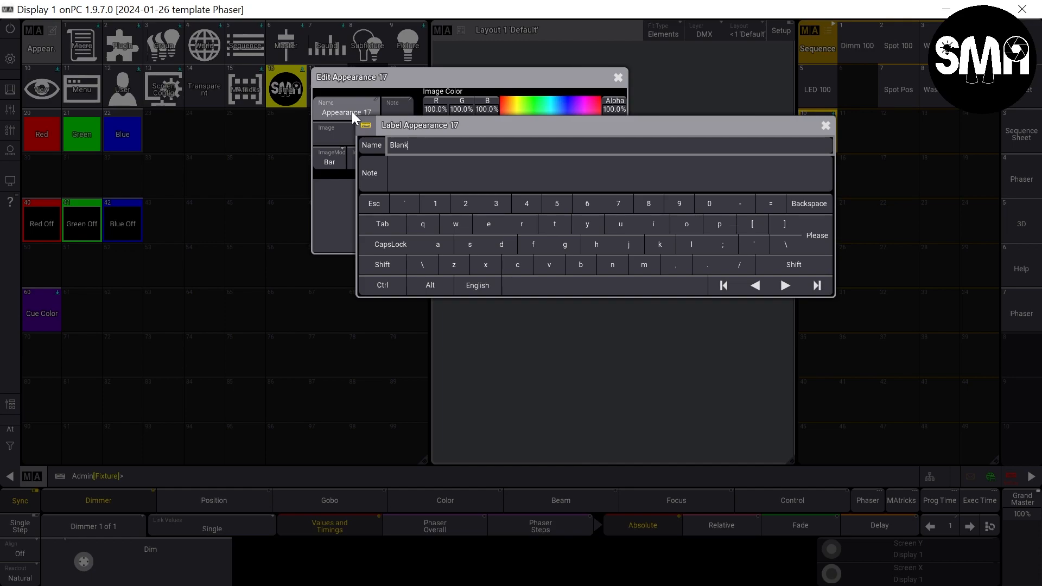
key("Return")
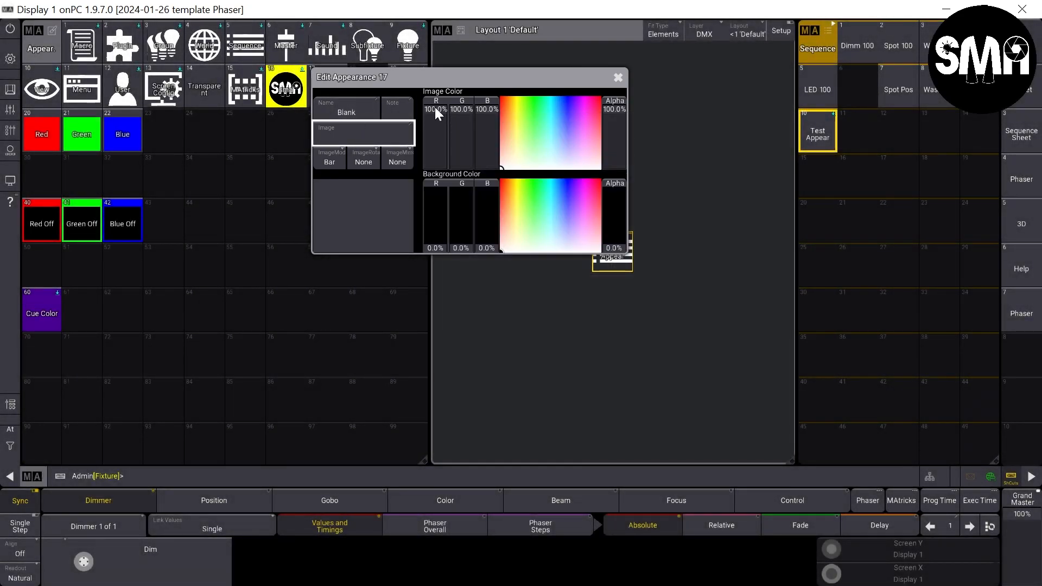
- Set the image colour of the "Blank" appearance to 50% red, green and blue, and close its editor
left_click_drag(439, 109, 436, 135)
right_click(437, 136)
left_click(418, 143)
left_click(396, 205)
left_click(480, 243)
right_click(462, 107)
left_click(413, 149)
left_click(393, 208)
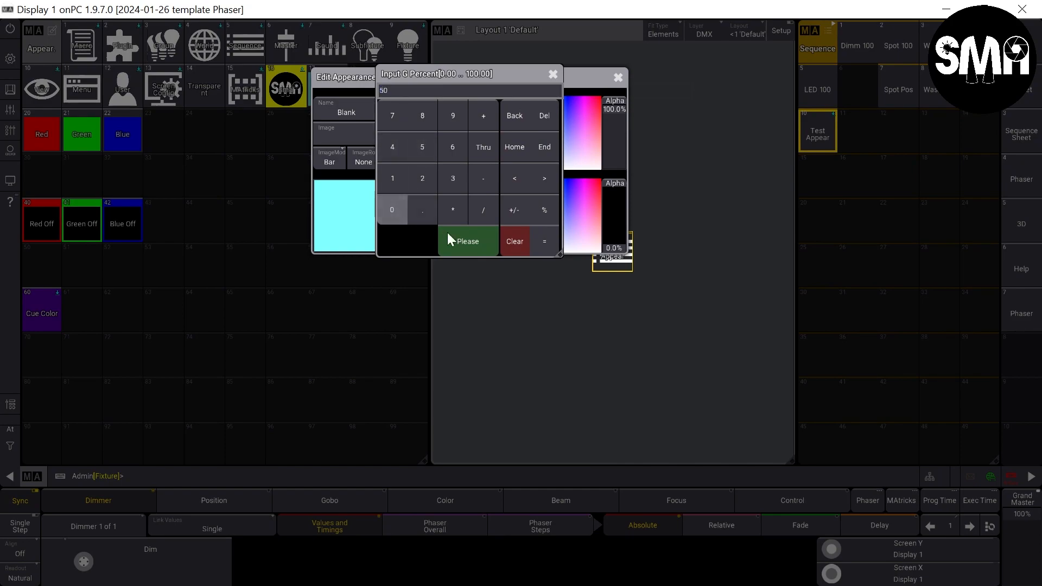
left_click(458, 239)
right_click(484, 109)
left_click(424, 147)
left_click(395, 210)
left_click(460, 241)
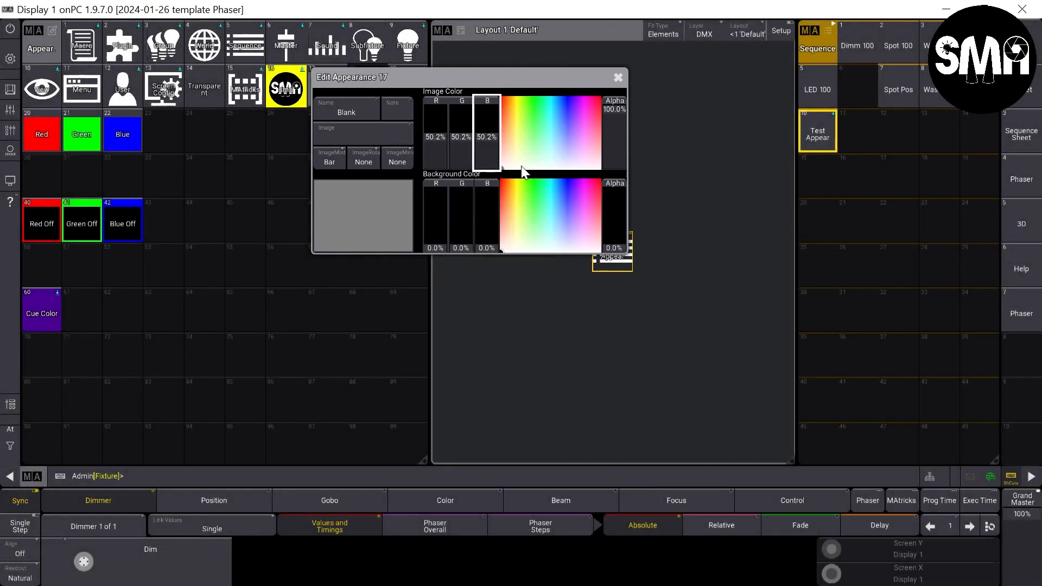
left_click(619, 77)
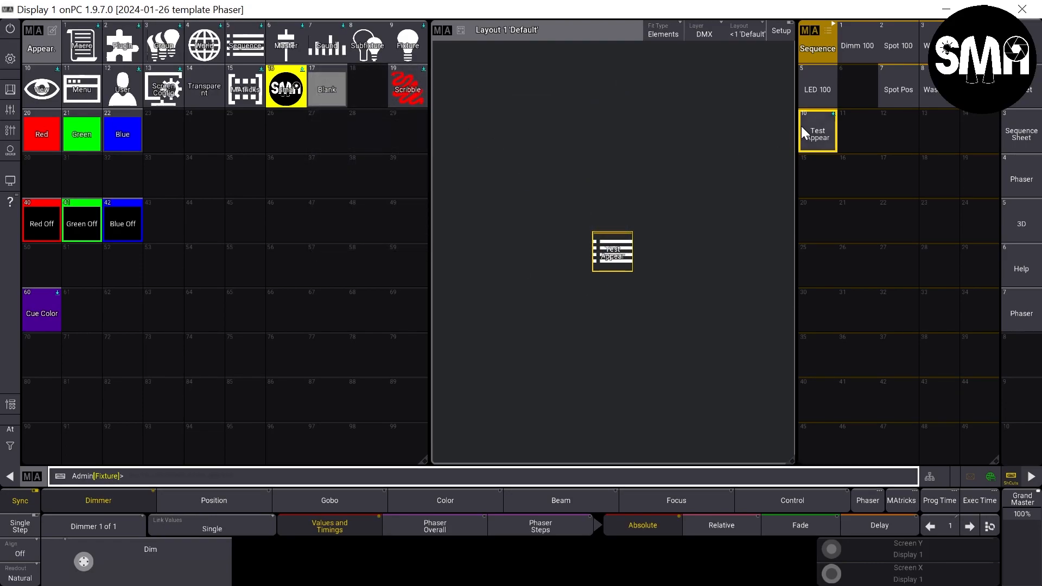
- Assign appearance 17 "Blank" to the Test Appear element in the layout and advance the sequence to cue 7
left_click(334, 93)
left_click(629, 256)
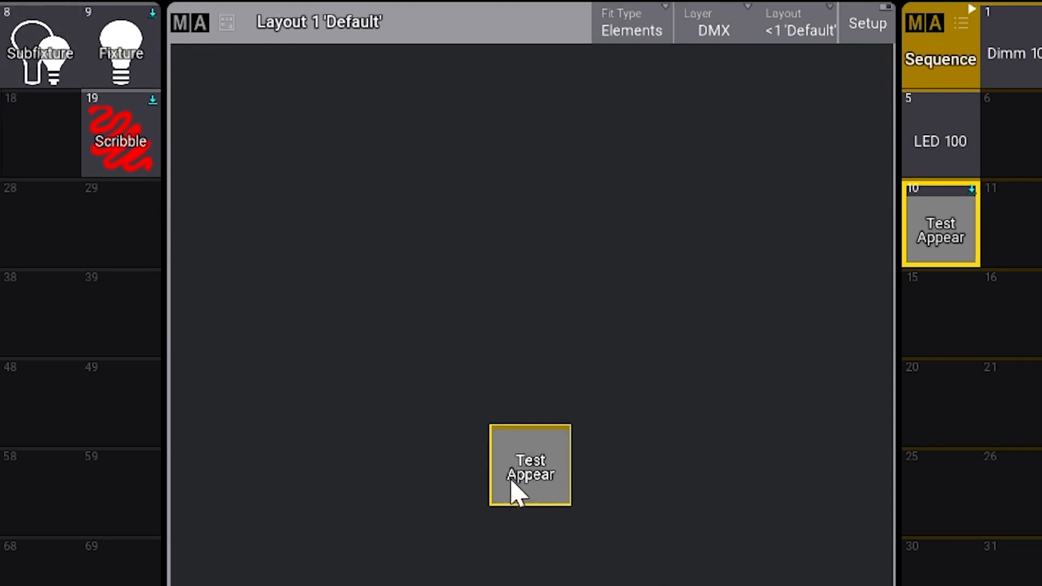
left_click(549, 481)
left_click(561, 498)
left_click(560, 503)
left_click(561, 502)
left_click(554, 500)
left_click(549, 499)
left_click(548, 499)
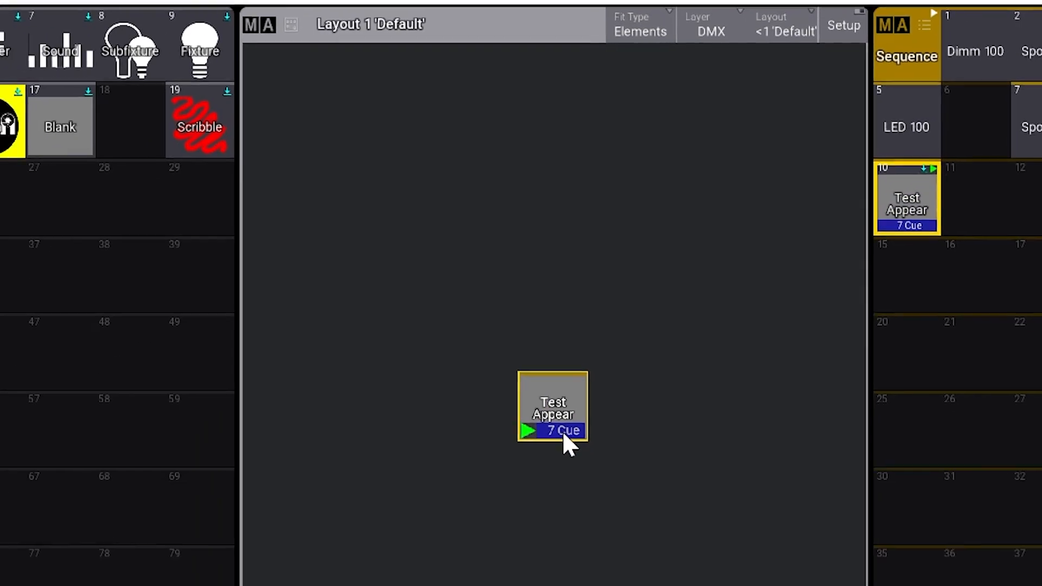